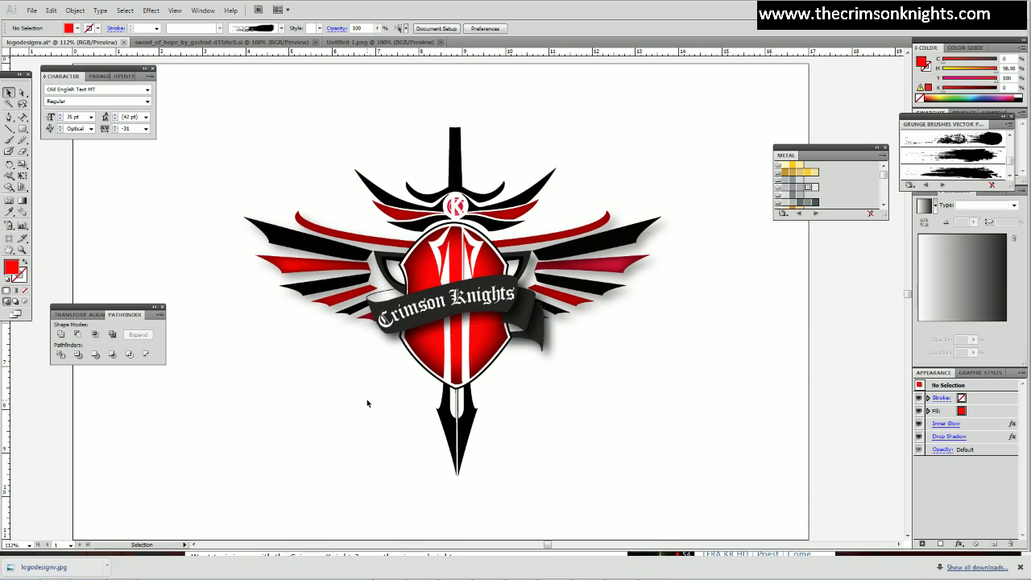
{"action": "key", "text": "a"}
{"action": "key", "text": "v"}
{"action": "key", "text": "a"}
{"action": "key", "text": "v"}
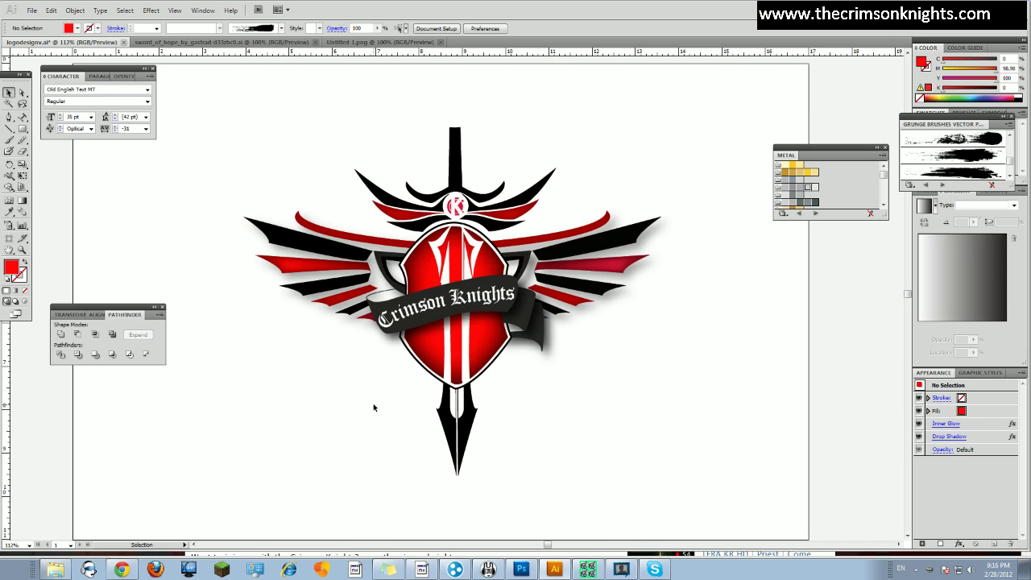
{"action": "left_click", "coordinate": [372, 405]}
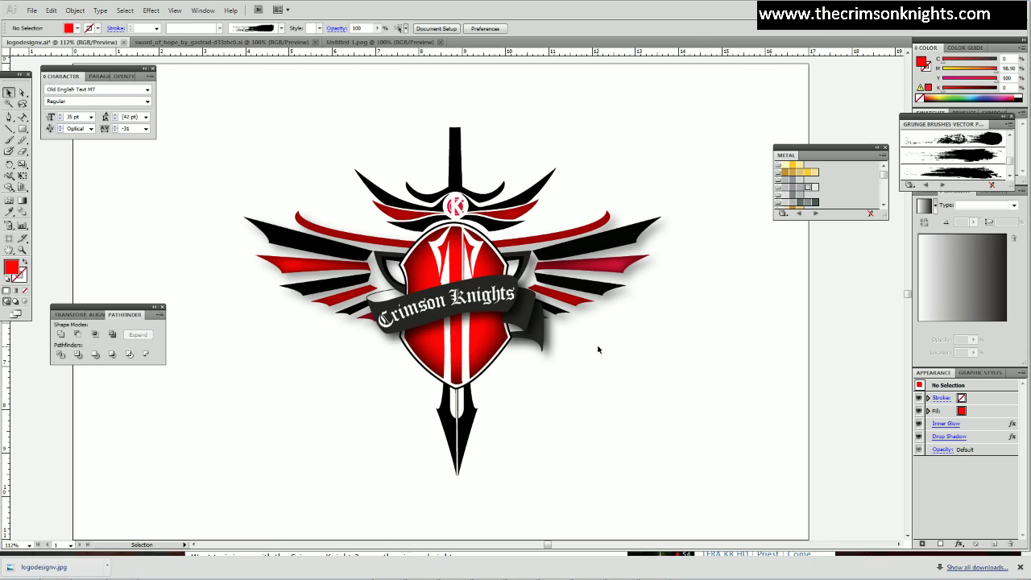
{"action": "left_click", "coordinate": [392, 243]}
{"action": "left_click", "coordinate": [534, 242], "text": "shift"}
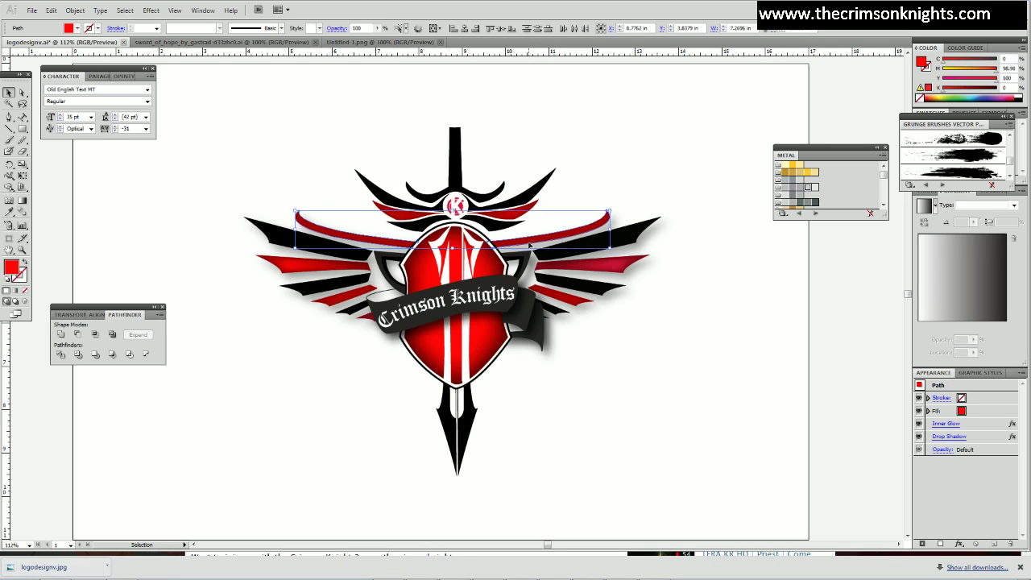
{"action": "key", "text": "a"}
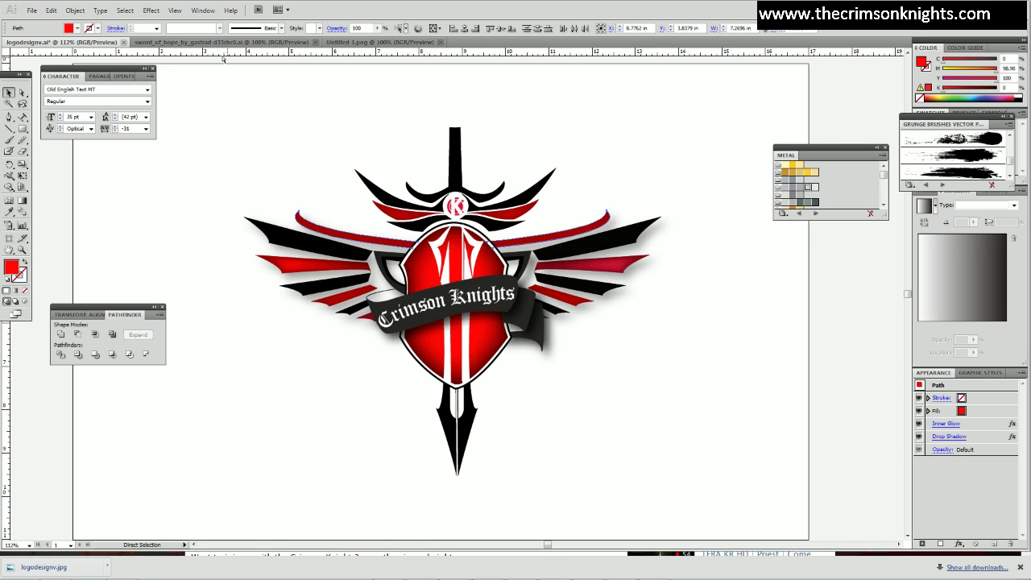
{"action": "left_click", "coordinate": [178, 16]}
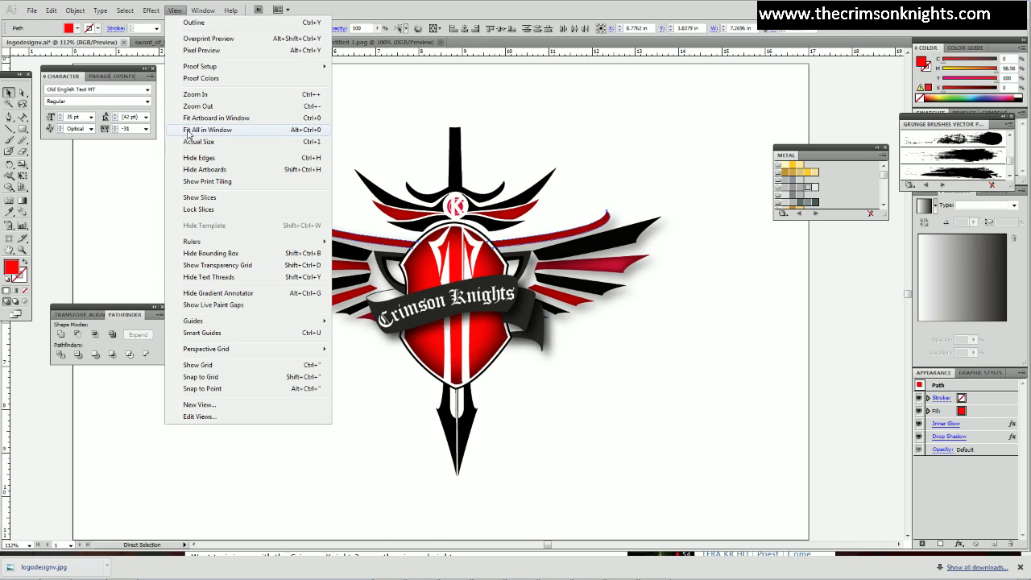
{"action": "left_click", "coordinate": [176, 10]}
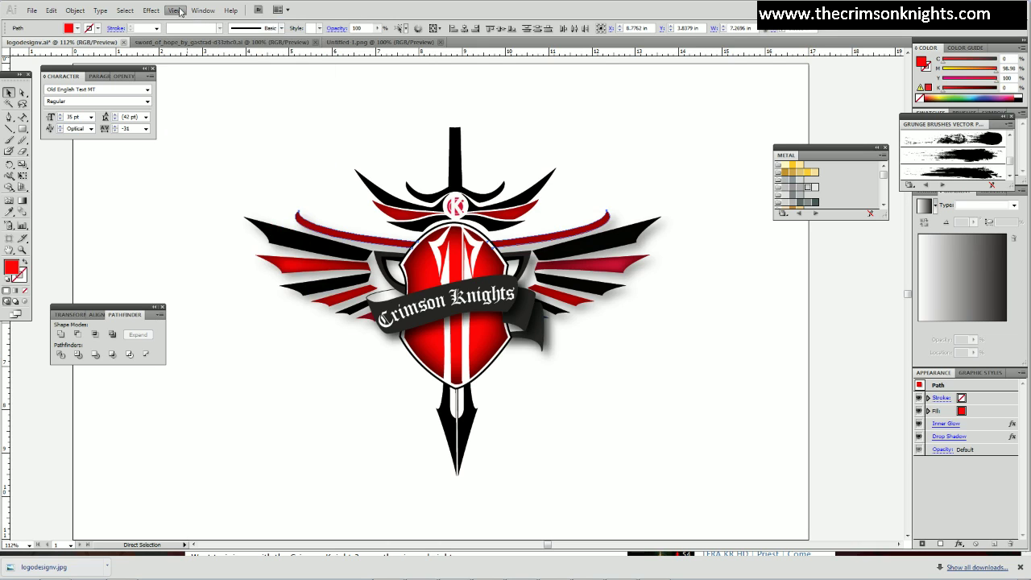
{"action": "left_click", "coordinate": [150, 11]}
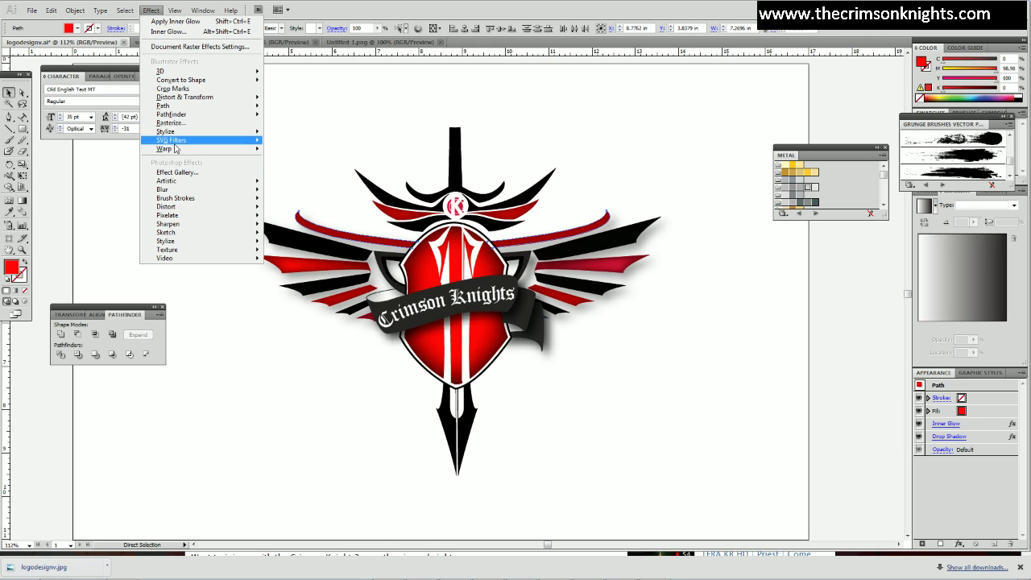
{"action": "mouse_move", "coordinate": [165, 131]}
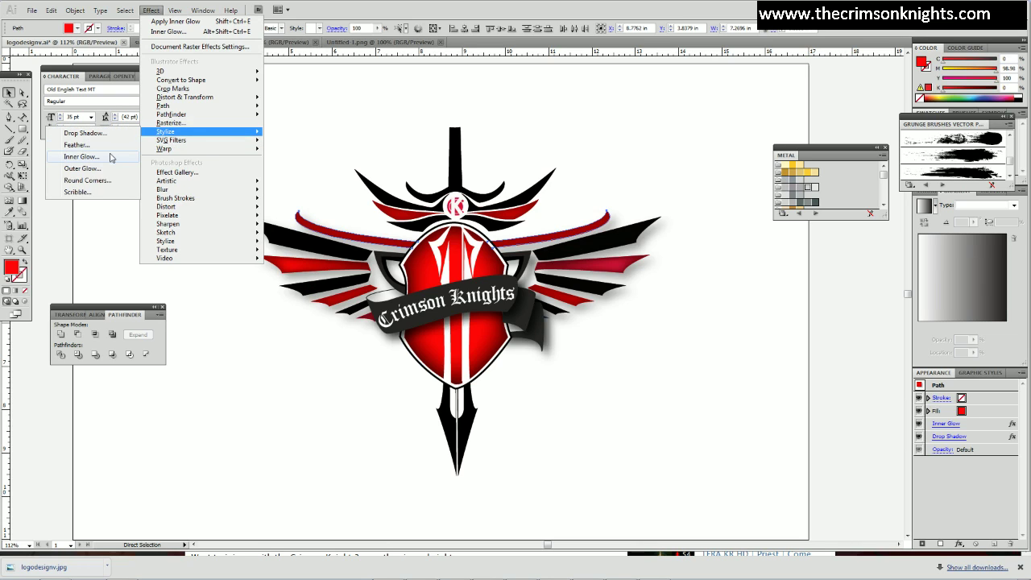
{"action": "left_click", "coordinate": [112, 157]}
{"action": "left_click", "coordinate": [270, 219]}
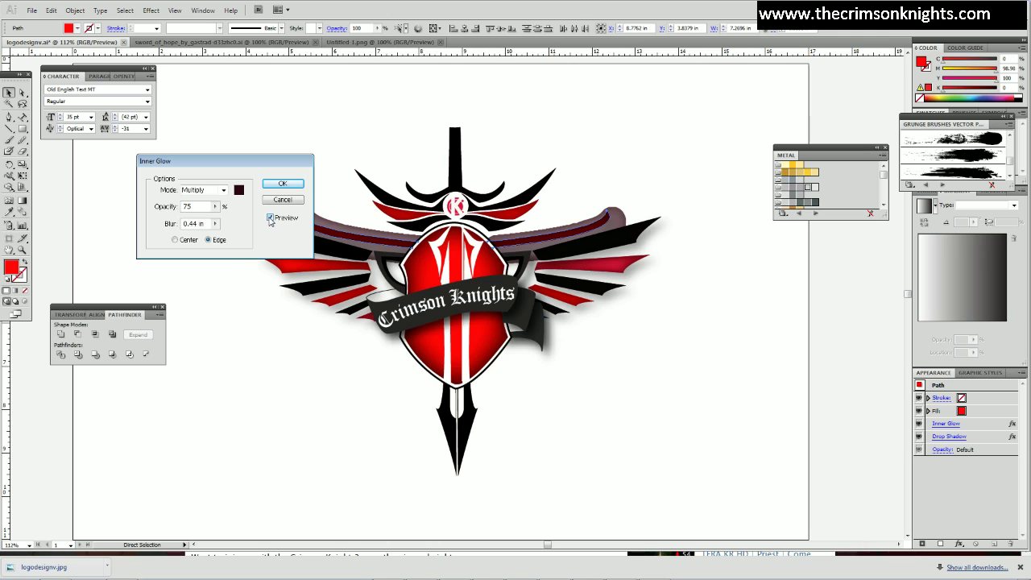
{"action": "left_click", "coordinate": [239, 191]}
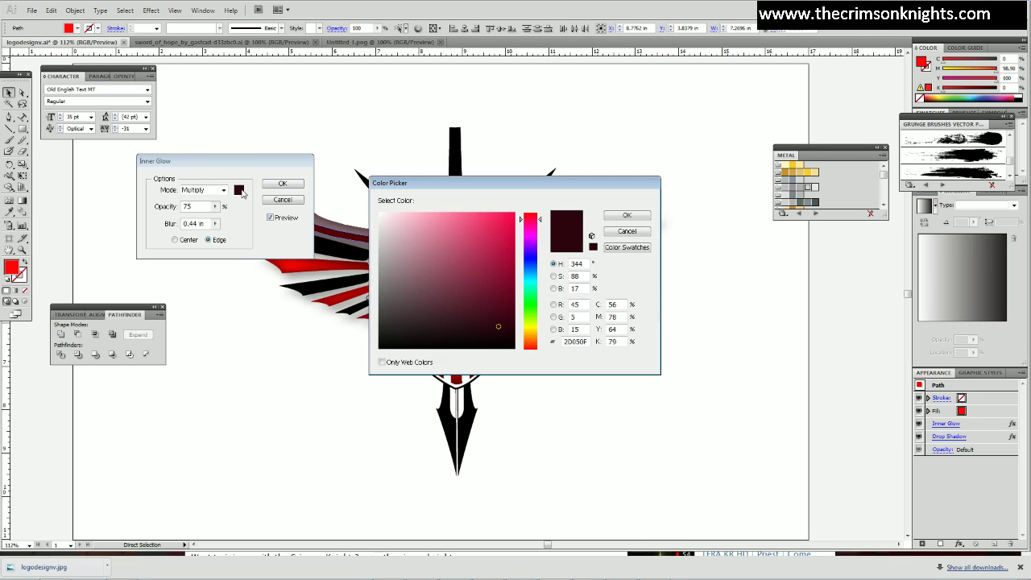
{"action": "left_click", "coordinate": [642, 232]}
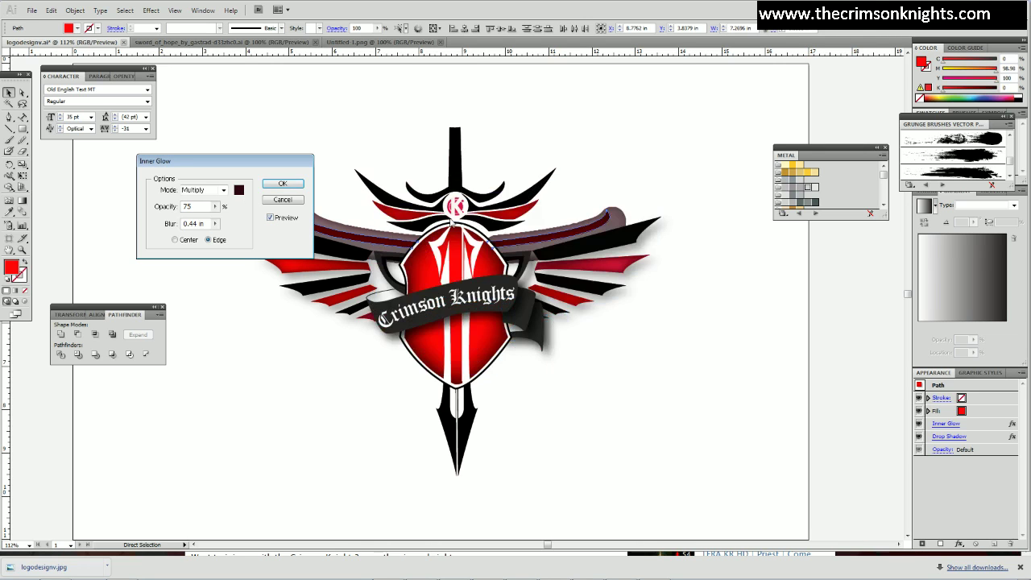
{"action": "left_click", "coordinate": [282, 201]}
{"action": "key", "text": "v"}
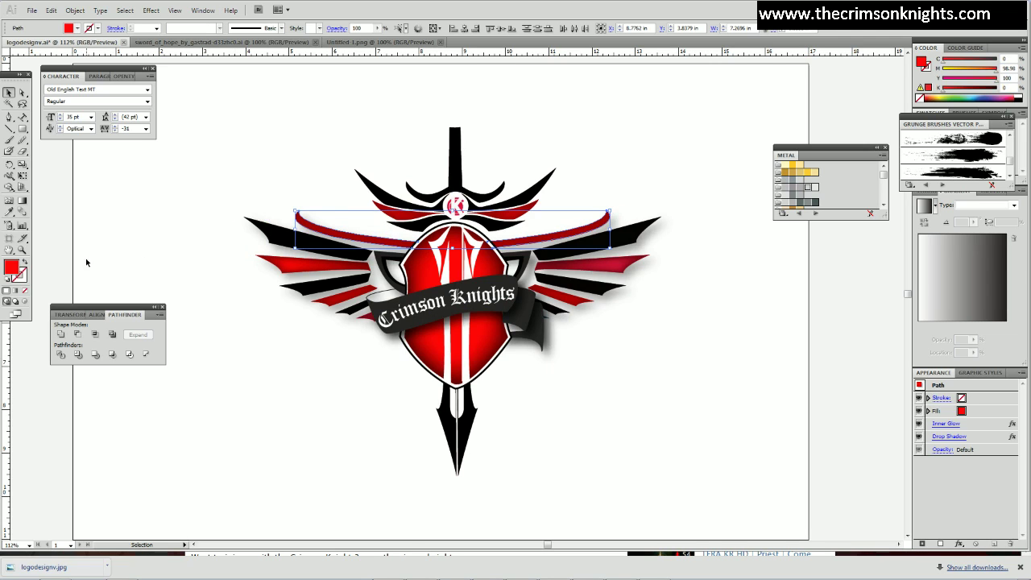
{"action": "left_click", "coordinate": [25, 262]}
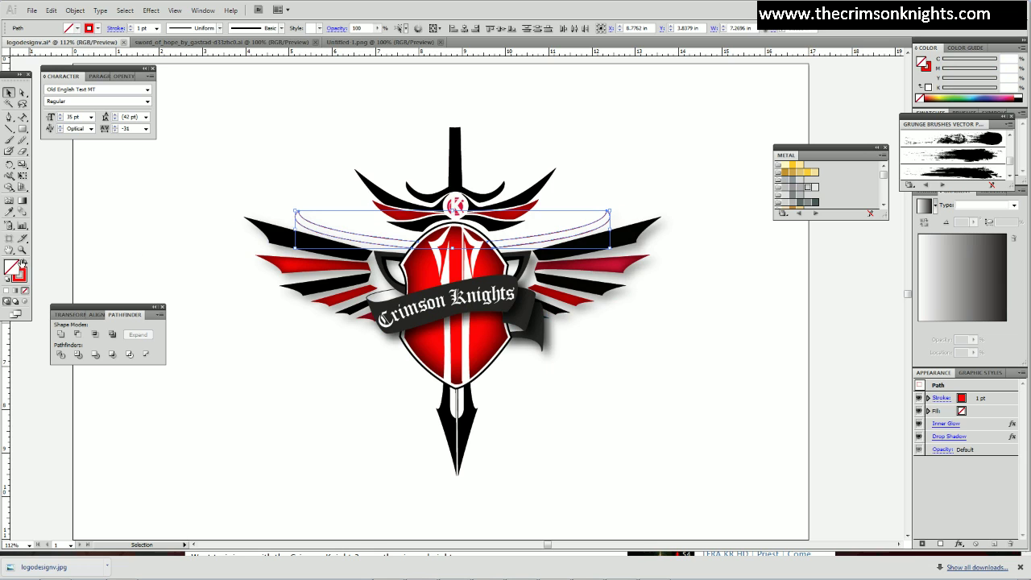
{"action": "left_click", "coordinate": [25, 263]}
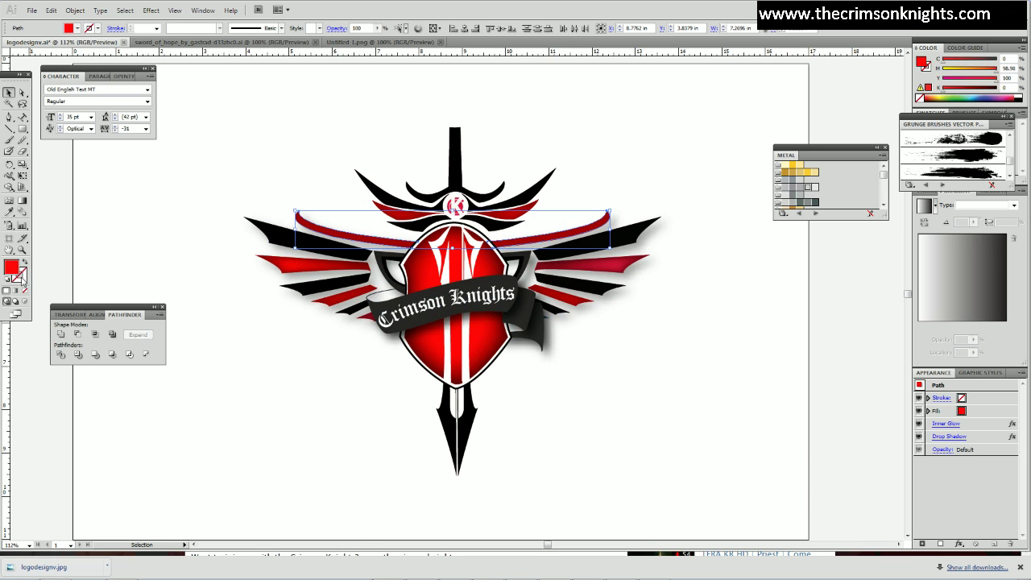
Switch to the Twitch channel page in Chrome and send the chat message "Lol. Yea.".
{"action": "key", "text": "alt+Tab"}
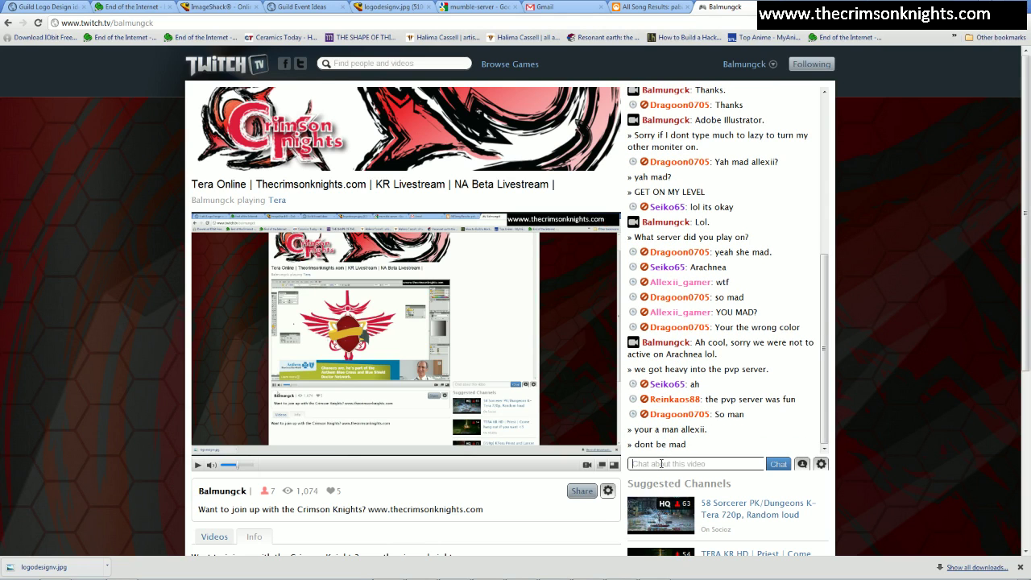
{"action": "mouse_move", "coordinate": [817, 578]}
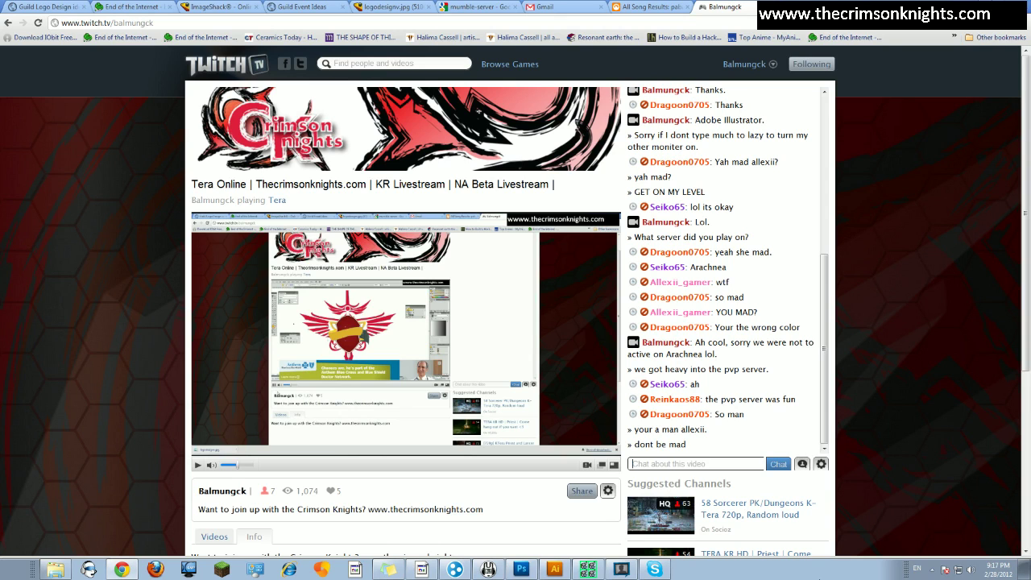
{"action": "type", "text": "Lol. Yea."}
{"action": "key", "text": "Return"}
Send "I love me some pvp what do you all think of the logo im working on?" in chat and return to Illustrator.
{"action": "type", "text": "U"}
{"action": "key", "text": "BackSpace"}
{"action": "key", "text": "BackSpace"}
{"action": "type", "text": "I love me some "}
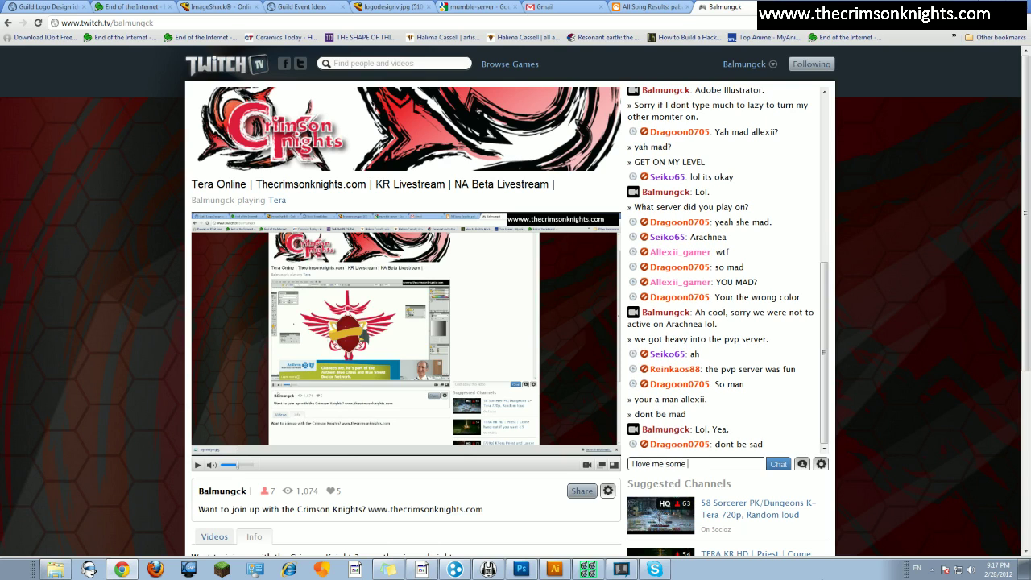
{"action": "type", "text": "pvp what do you all think of the l"}
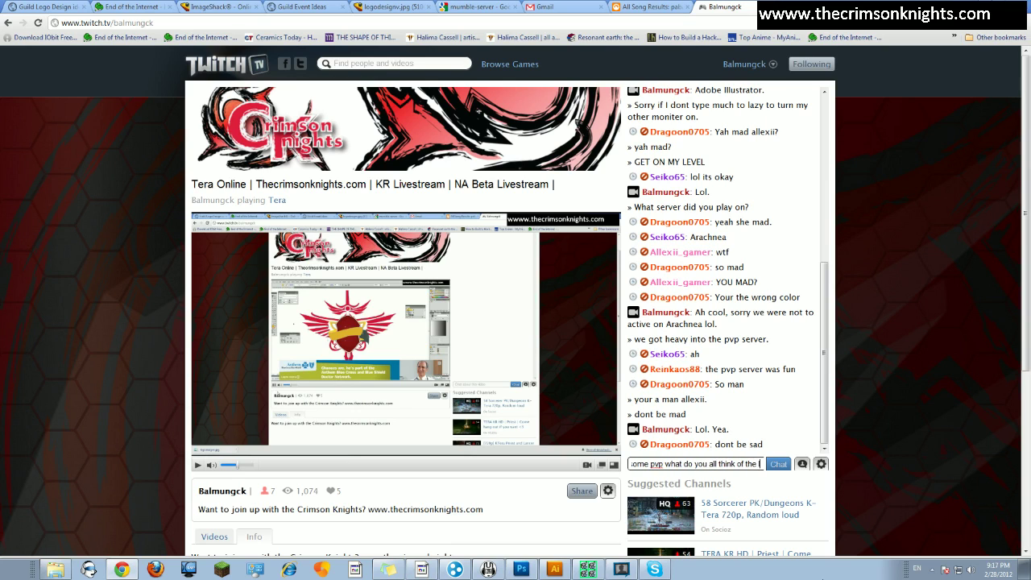
{"action": "type", "text": "ogo im working"}
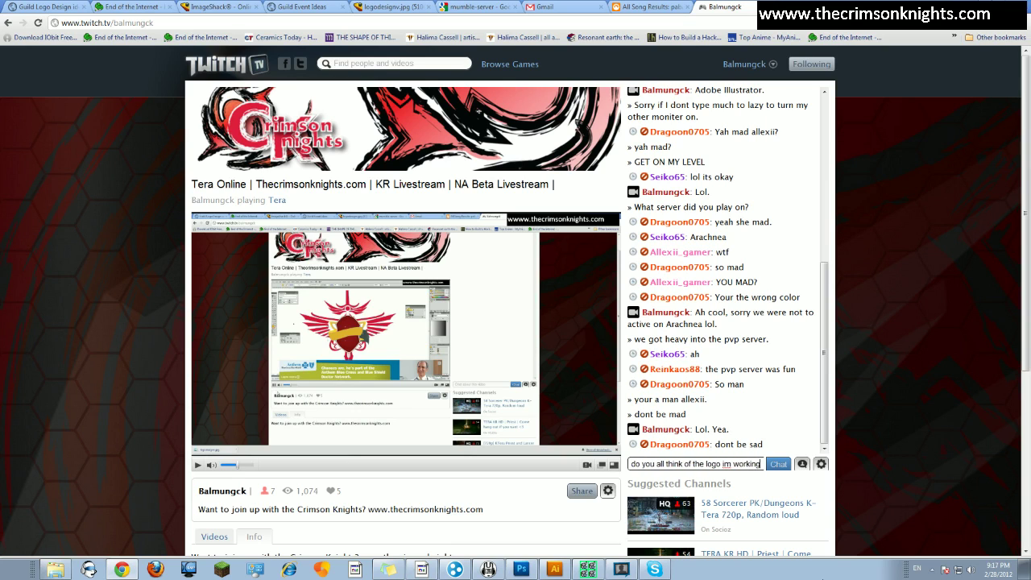
{"action": "type", "text": " on?"}
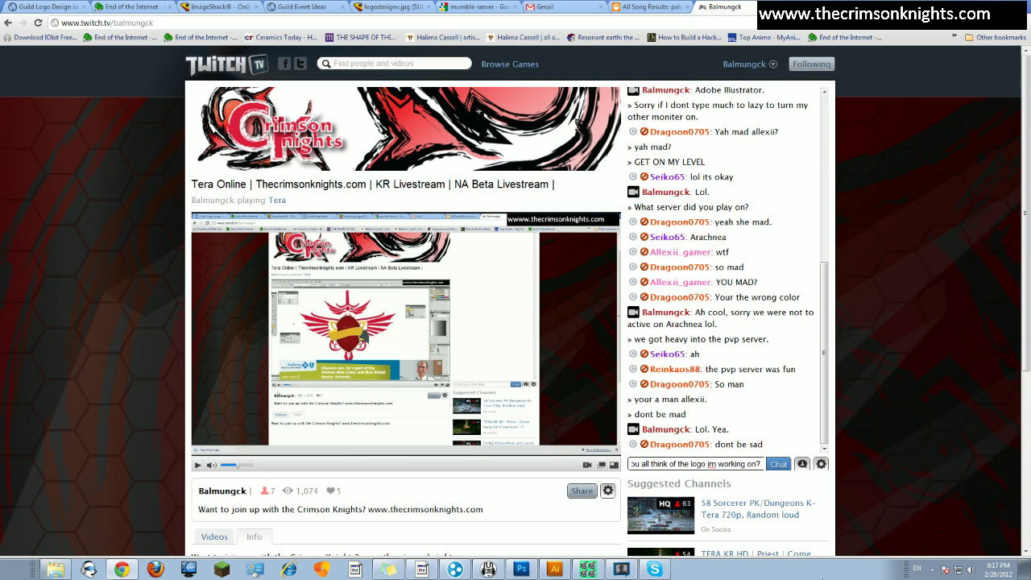
{"action": "key", "text": "Return"}
{"action": "key", "text": "alt+Tab"}
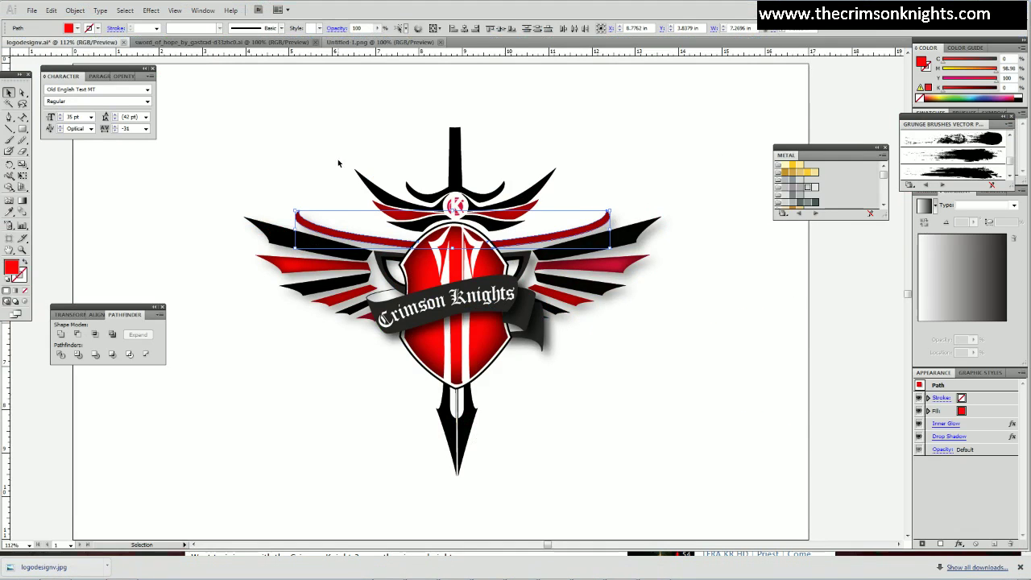
{"action": "left_click", "coordinate": [277, 129]}
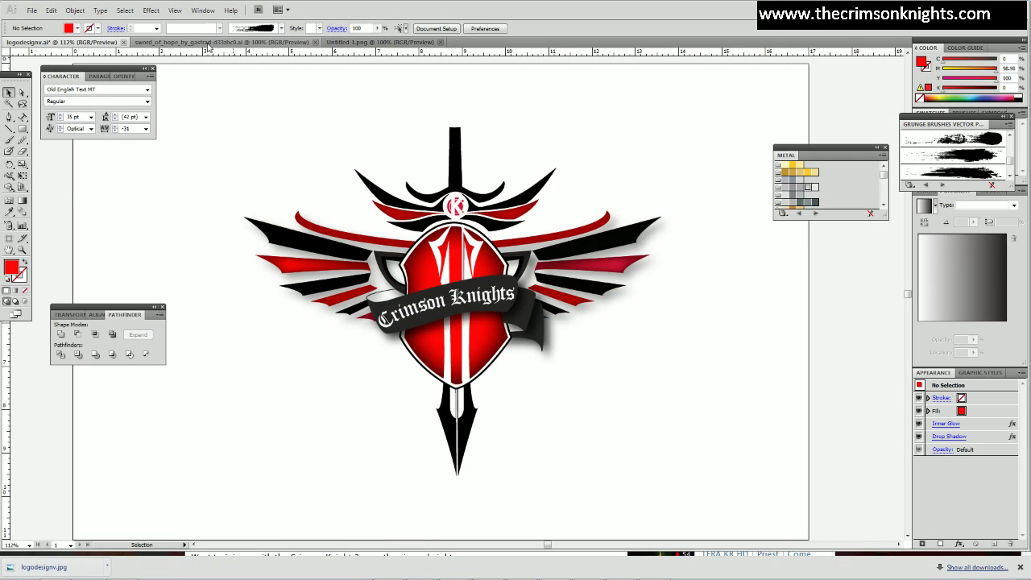
{"action": "key", "text": "a"}
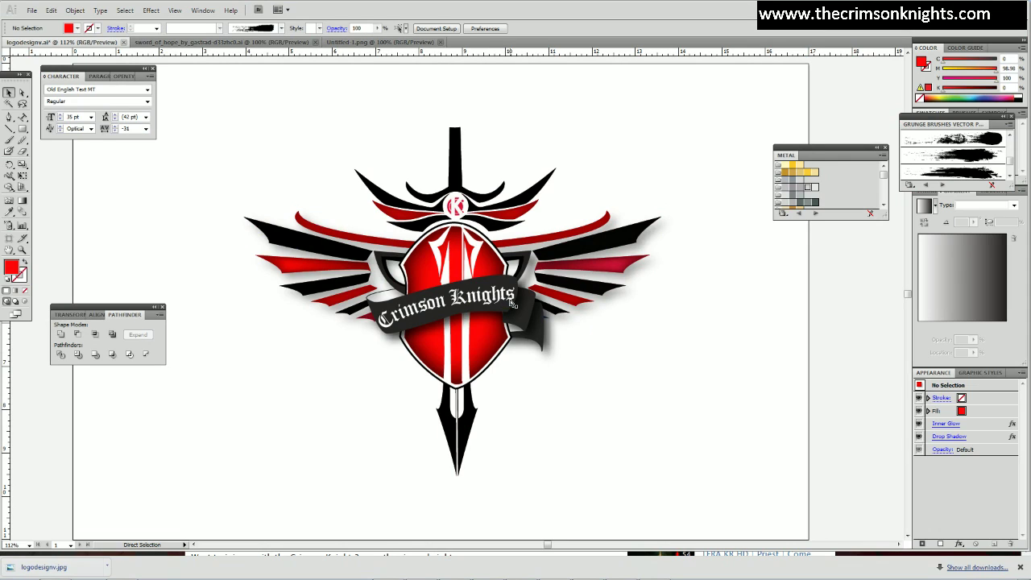
{"action": "key", "text": "v"}
{"action": "left_click", "coordinate": [524, 245]}
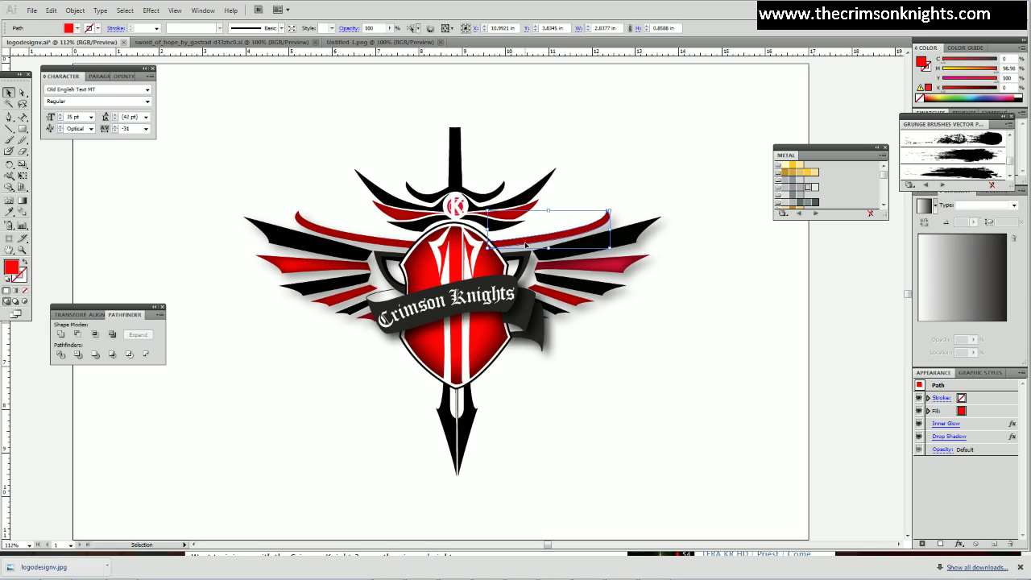
{"action": "left_click", "coordinate": [280, 164]}
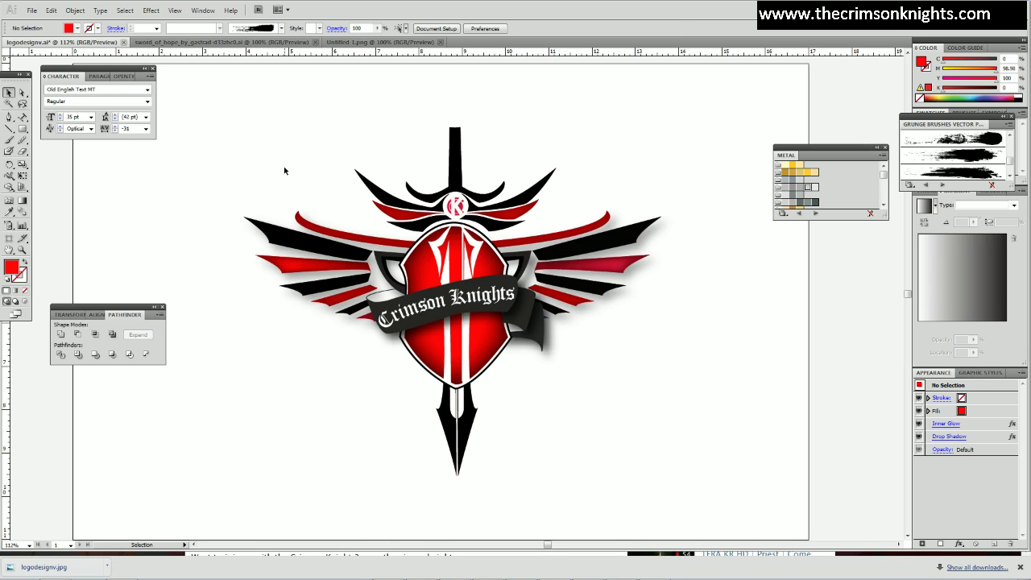
{"action": "key", "text": "a"}
{"action": "key", "text": "v"}
{"action": "key", "text": "a"}
{"action": "key", "text": "v"}
Enlarge the "Crimson Knights" banner text to about 71.75 pt, undoing any stray path adjustment.
{"action": "left_click", "coordinate": [475, 306]}
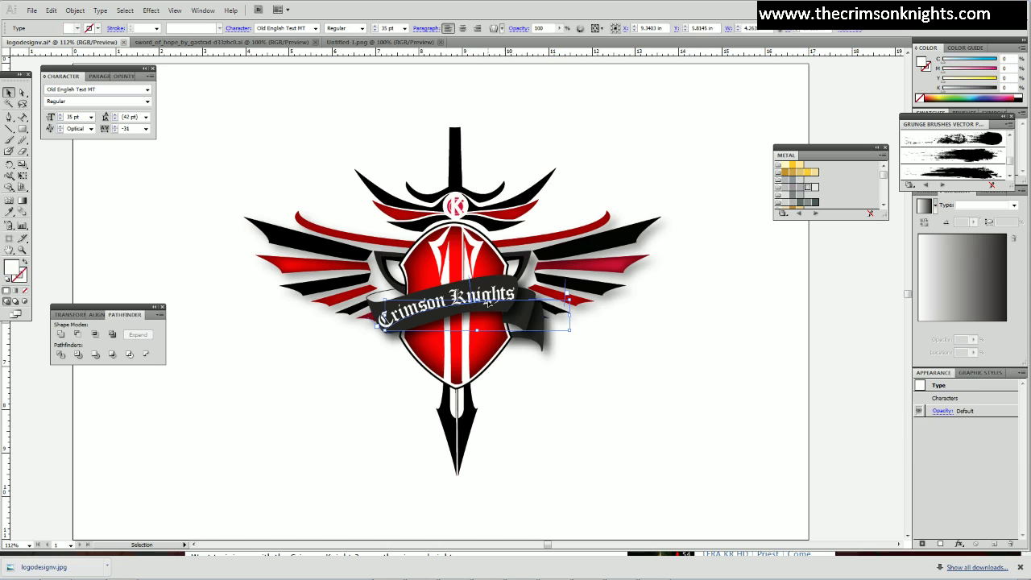
{"action": "left_click_drag", "start_coordinate": [568, 323], "coordinate": [762, 364]}
{"action": "left_click_drag", "start_coordinate": [506, 318], "coordinate": [501, 293]}
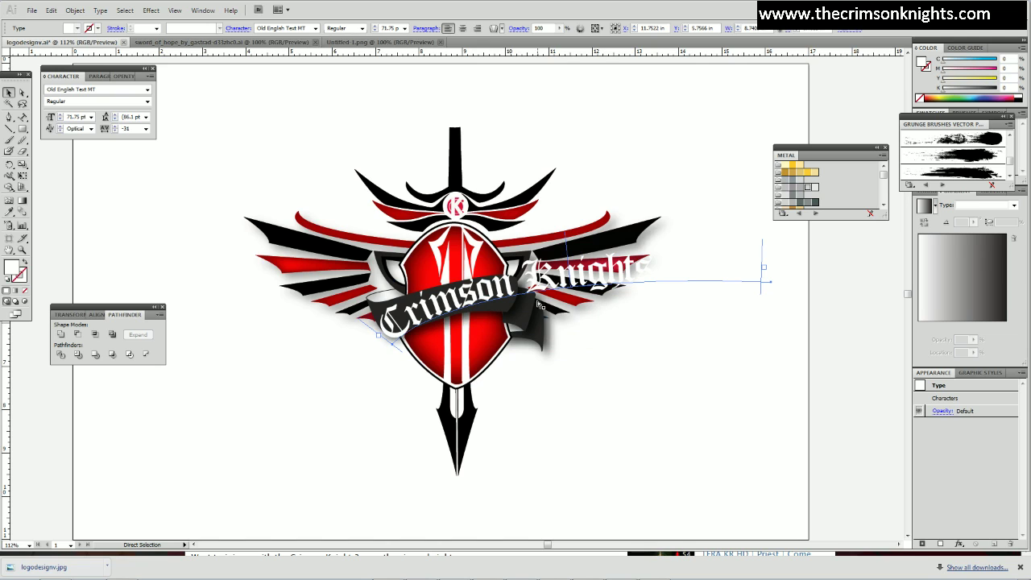
{"action": "key", "text": "ctrl+z"}
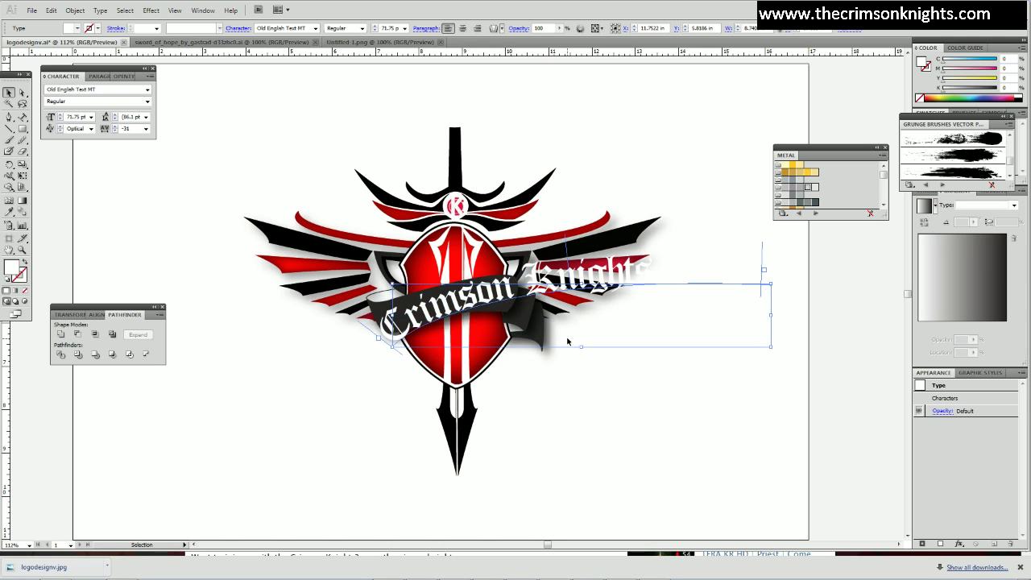
Rotate the enlarged "Crimson Knights" text slightly clockwise in small increments, then deselect it.
{"action": "left_click_drag", "start_coordinate": [776, 356], "coordinate": [775, 361]}
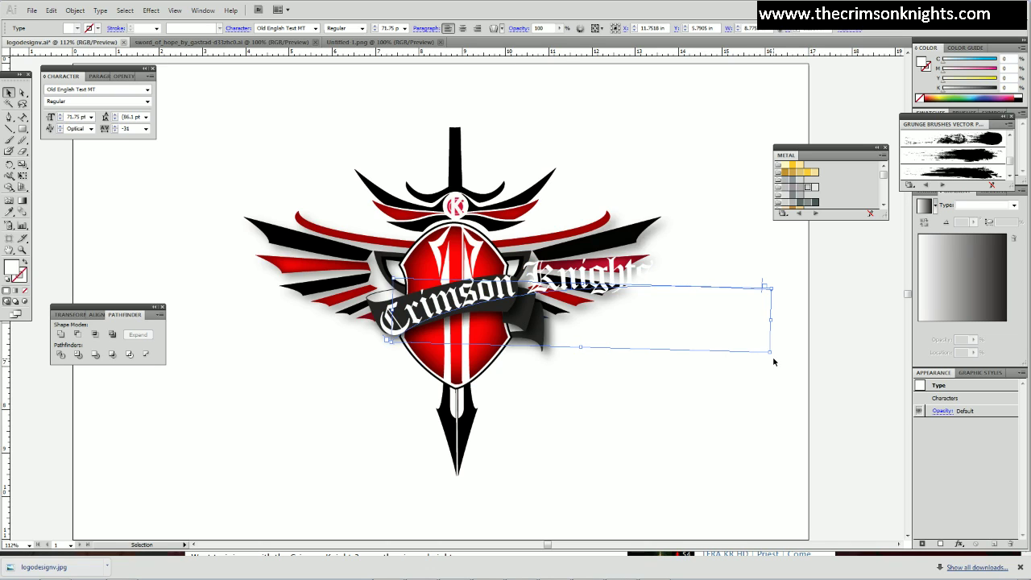
{"action": "left_click", "coordinate": [772, 361]}
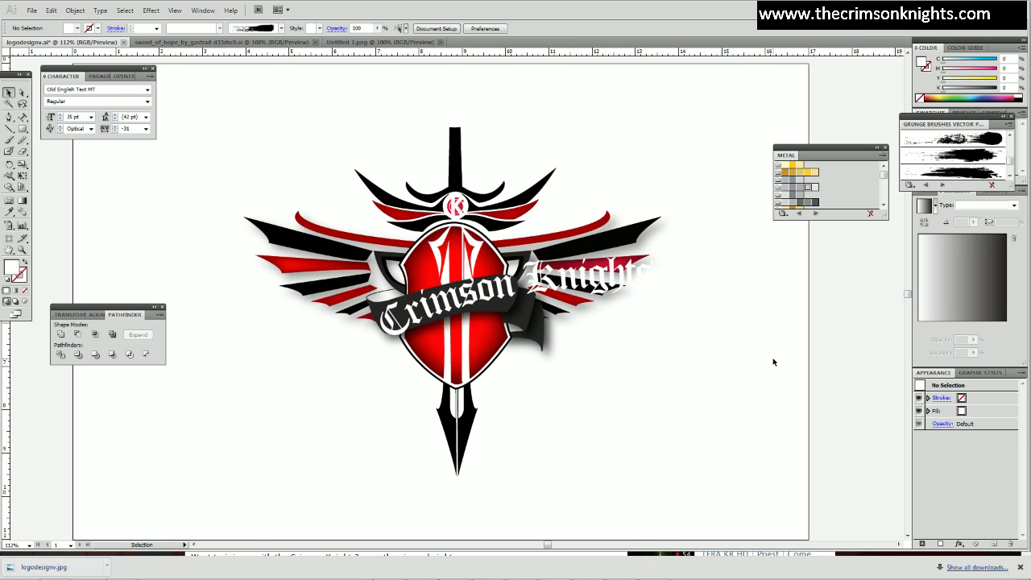
{"action": "left_click", "coordinate": [534, 310]}
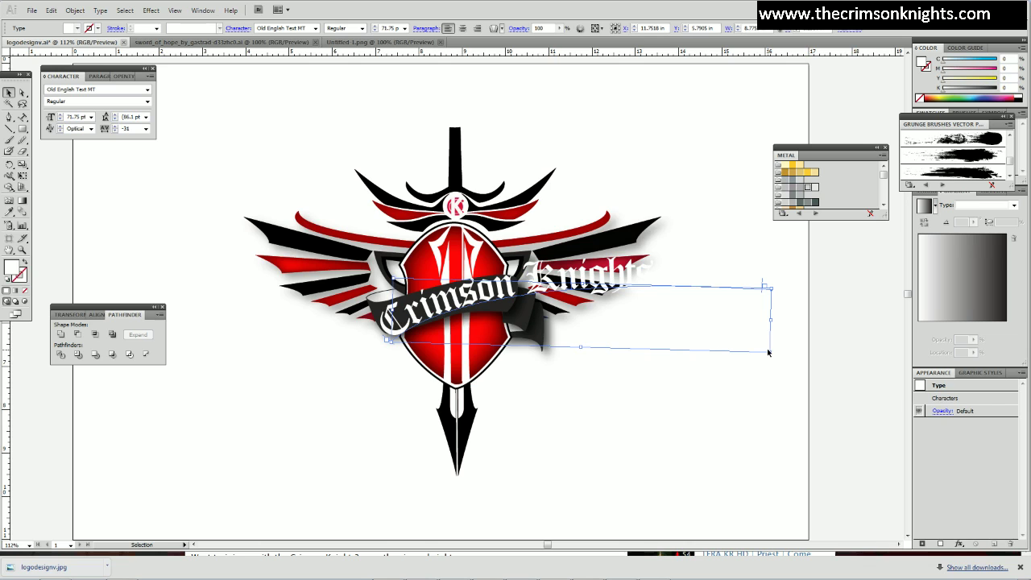
{"action": "left_click_drag", "start_coordinate": [772, 353], "coordinate": [769, 357]}
{"action": "left_click_drag", "start_coordinate": [600, 283], "coordinate": [599, 287]}
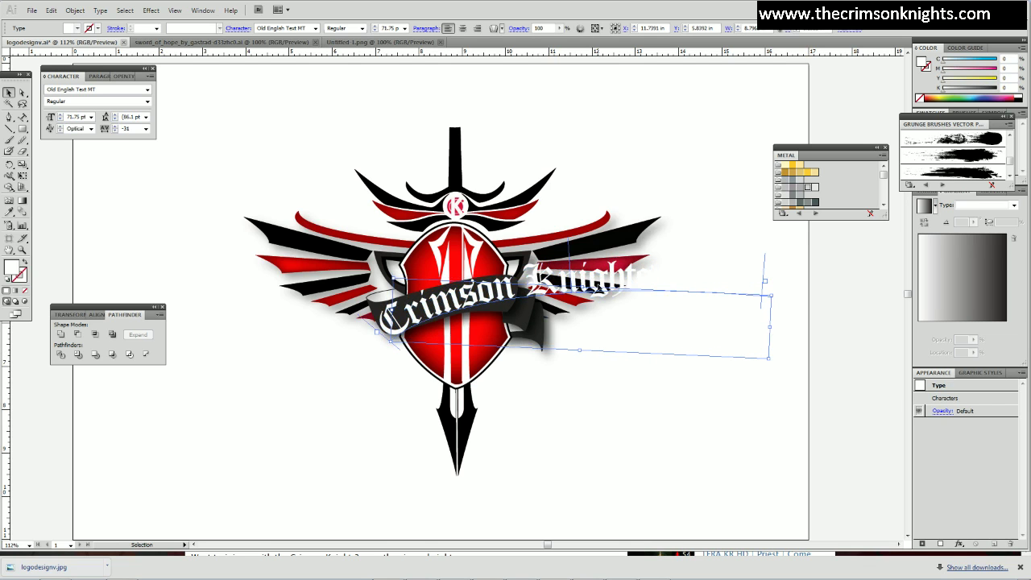
{"action": "left_click", "coordinate": [621, 394]}
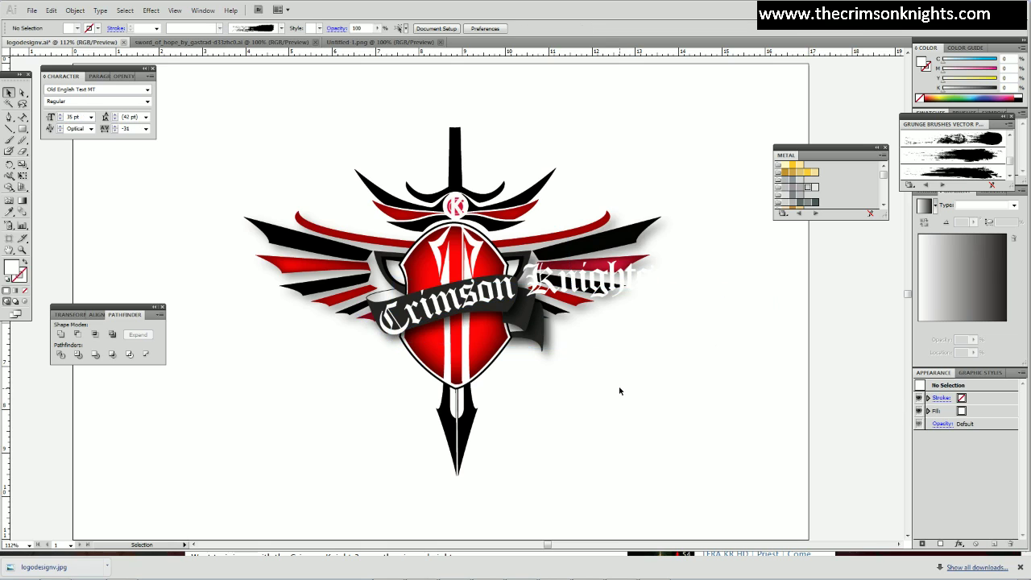
{"action": "key", "text": "a"}
{"action": "key", "text": "v"}
{"action": "left_click", "coordinate": [403, 332]}
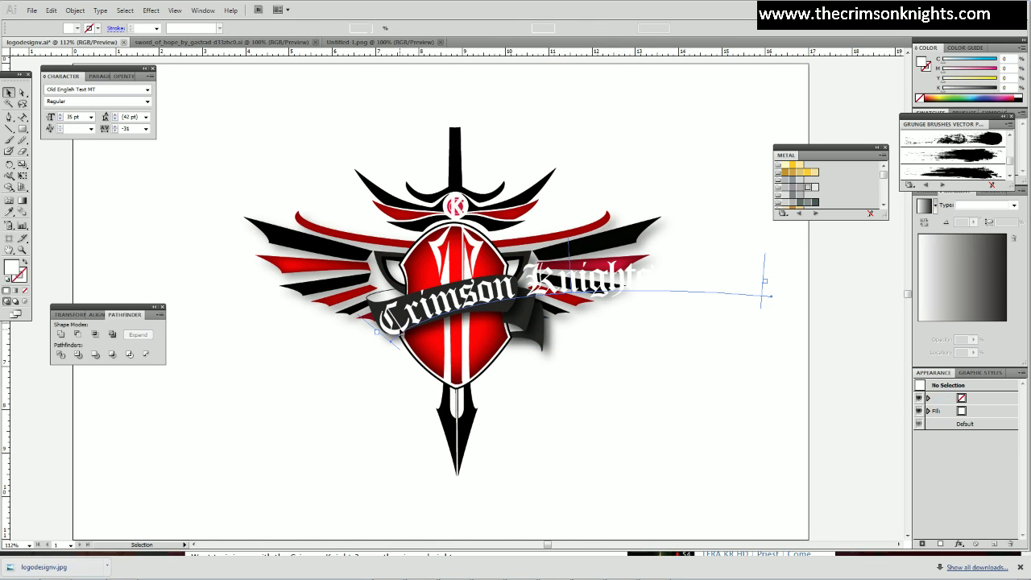
{"action": "left_click", "coordinate": [657, 392]}
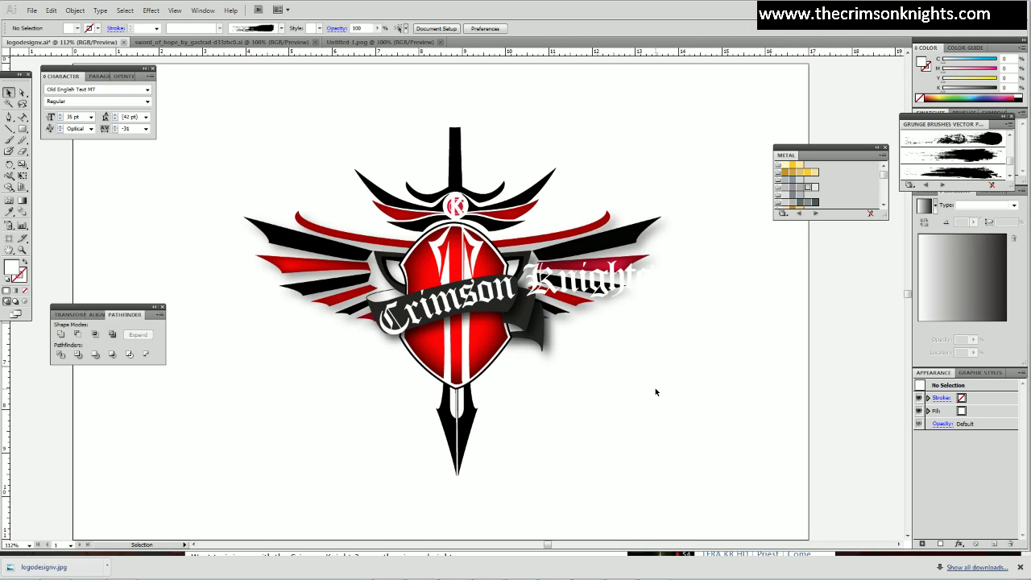
{"action": "key", "text": "a"}
{"action": "key", "text": "v"}
{"action": "left_click", "coordinate": [541, 343]}
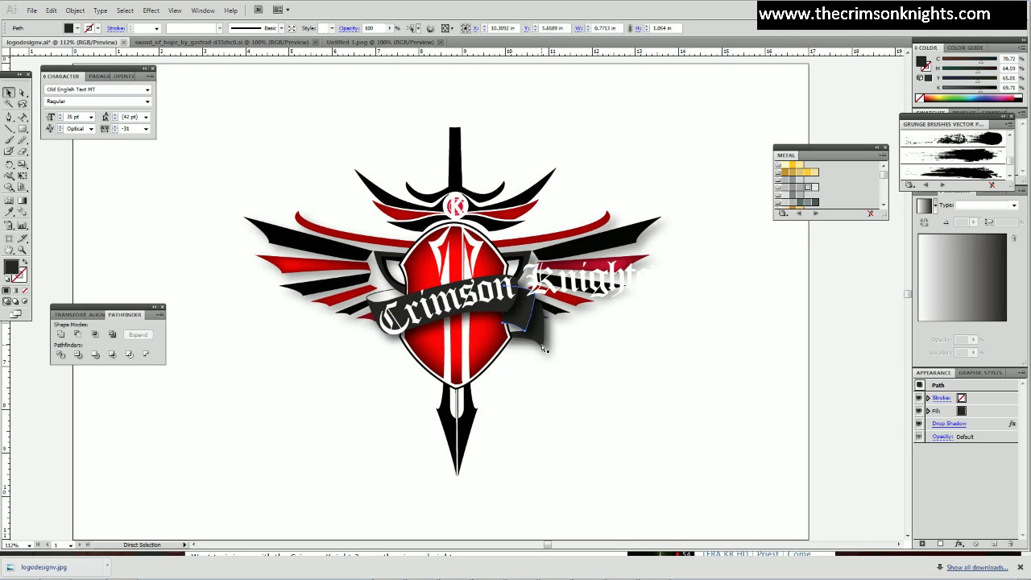
{"action": "left_click", "coordinate": [539, 342]}
{"action": "left_click", "coordinate": [487, 315], "text": "shift"}
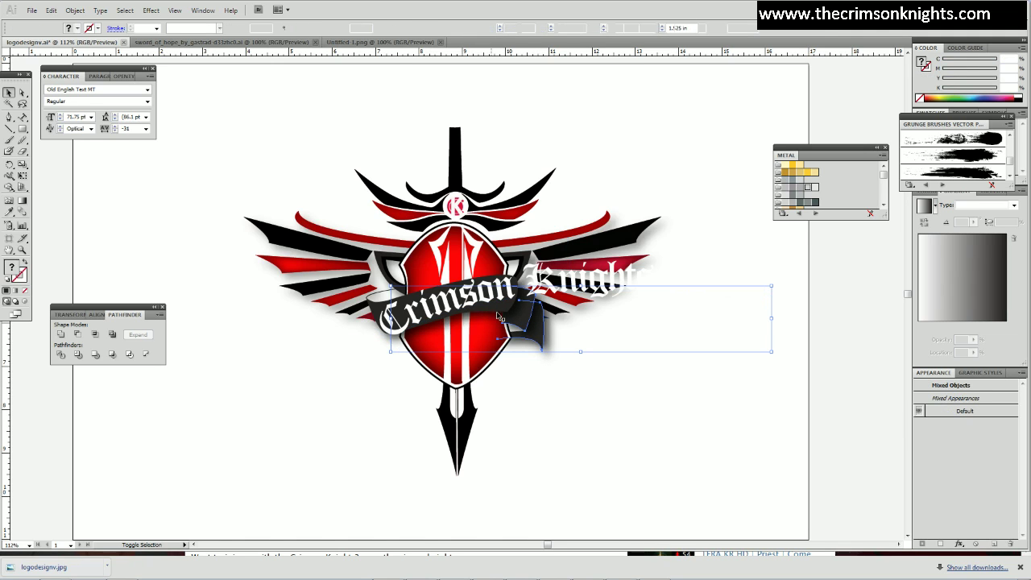
{"action": "left_click", "coordinate": [591, 379]}
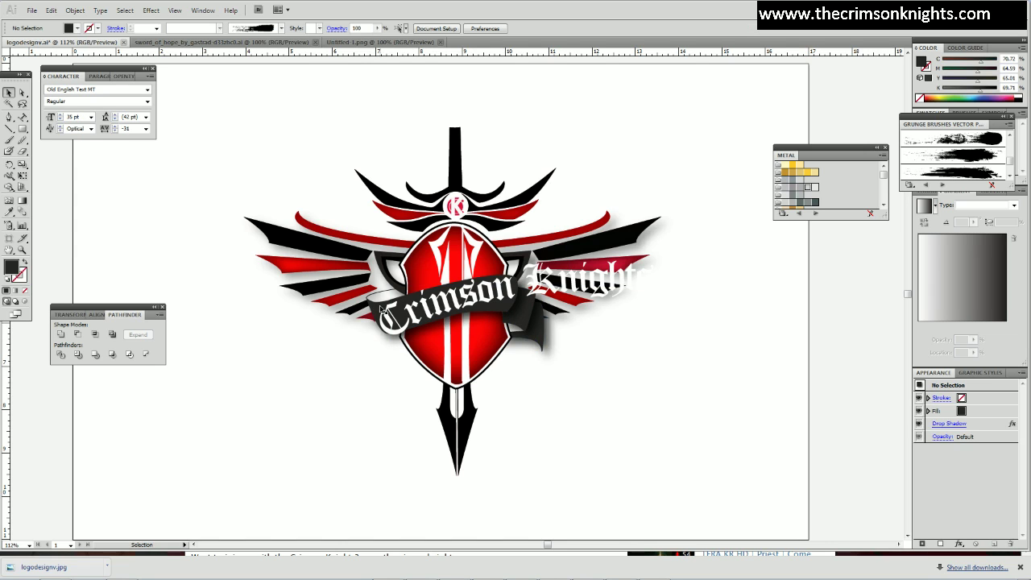
Move the "Crimson Knights" text off the ribbon to the upper part of the emblem, undoing a stray move of the ribbon band.
{"action": "left_click_drag", "start_coordinate": [422, 313], "coordinate": [294, 157]}
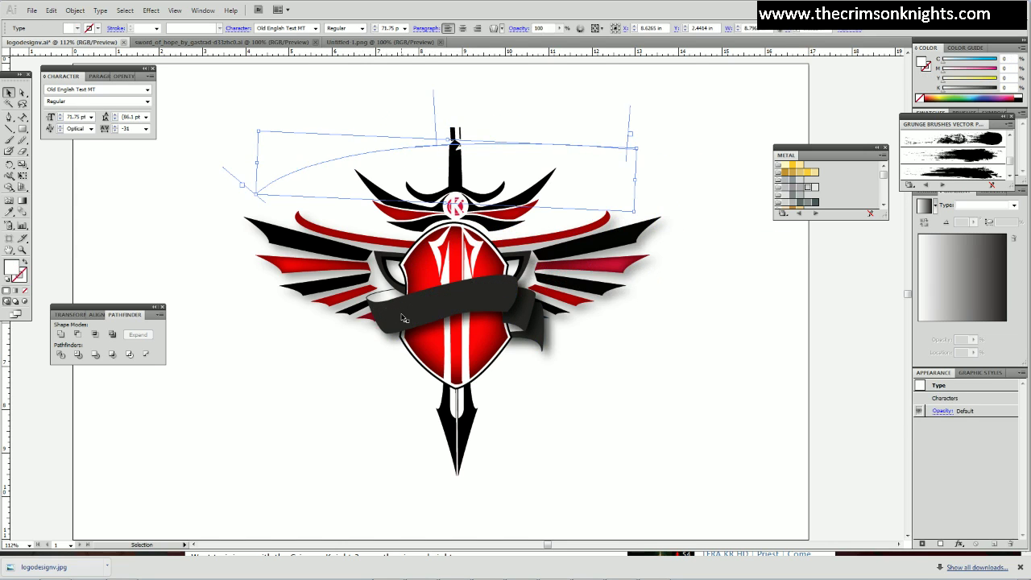
{"action": "left_click", "coordinate": [518, 316]}
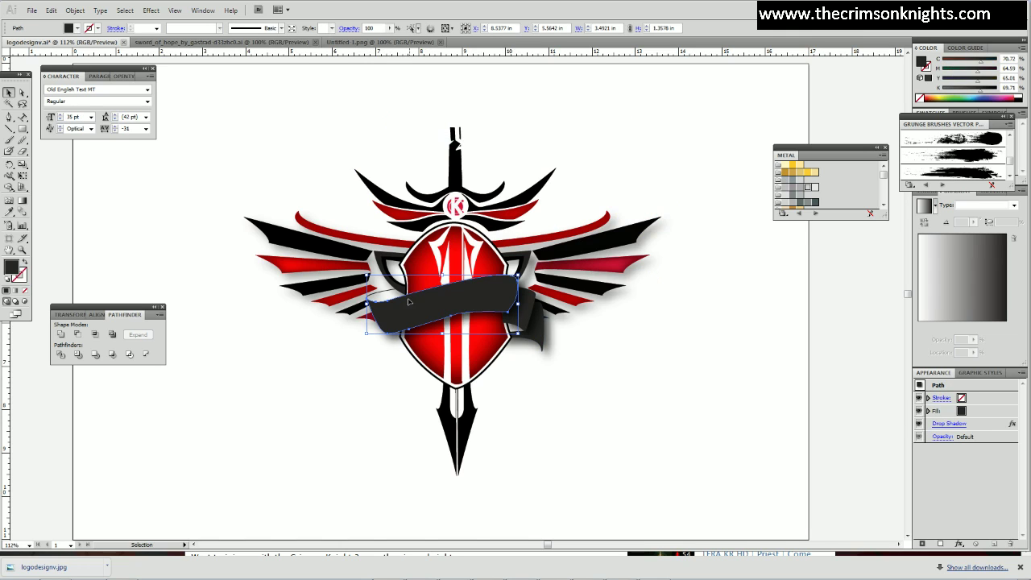
{"action": "left_click_drag", "start_coordinate": [400, 310], "coordinate": [312, 333]}
{"action": "key", "text": "ctrl+z"}
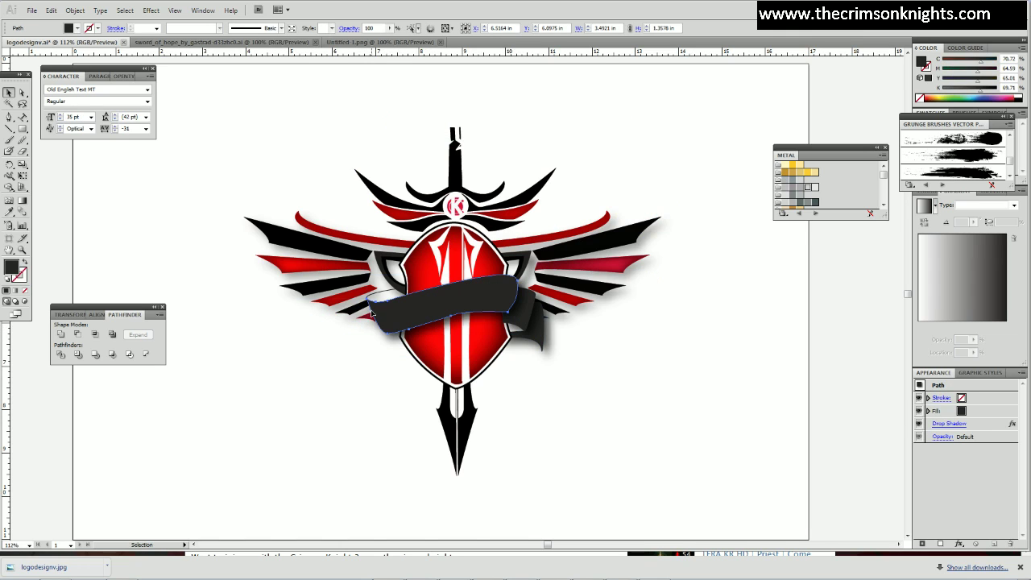
{"action": "key", "text": "ctrl+z"}
Examine the separate shapes that make up the ribbon's front band and its folds at 200% zoom.
{"action": "left_click", "coordinate": [382, 298]}
{"action": "left_click", "coordinate": [387, 299]}
{"action": "left_click", "coordinate": [388, 295]}
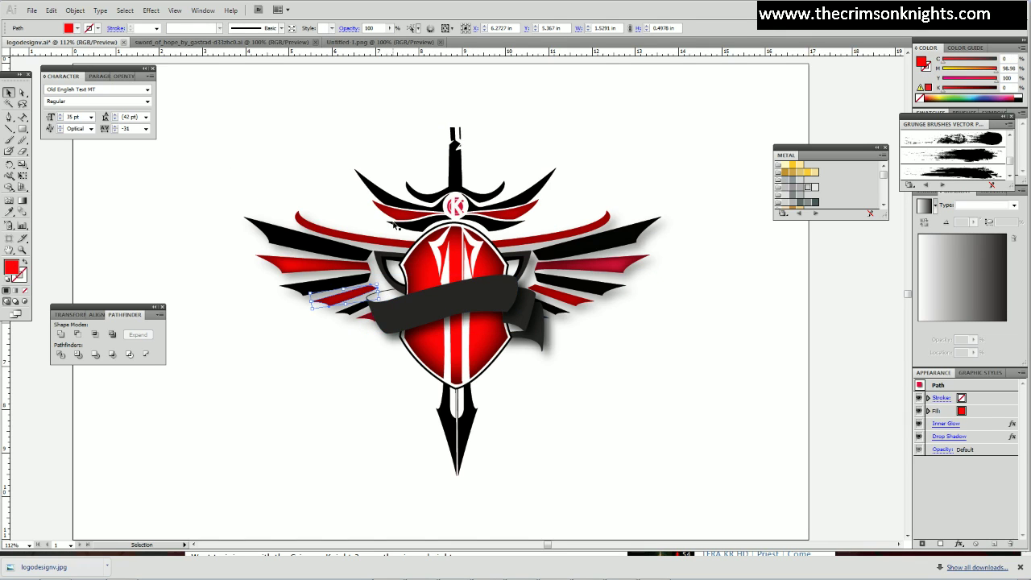
{"action": "key", "text": "ctrl+plus"}
{"action": "key", "text": "ctrl+plus"}
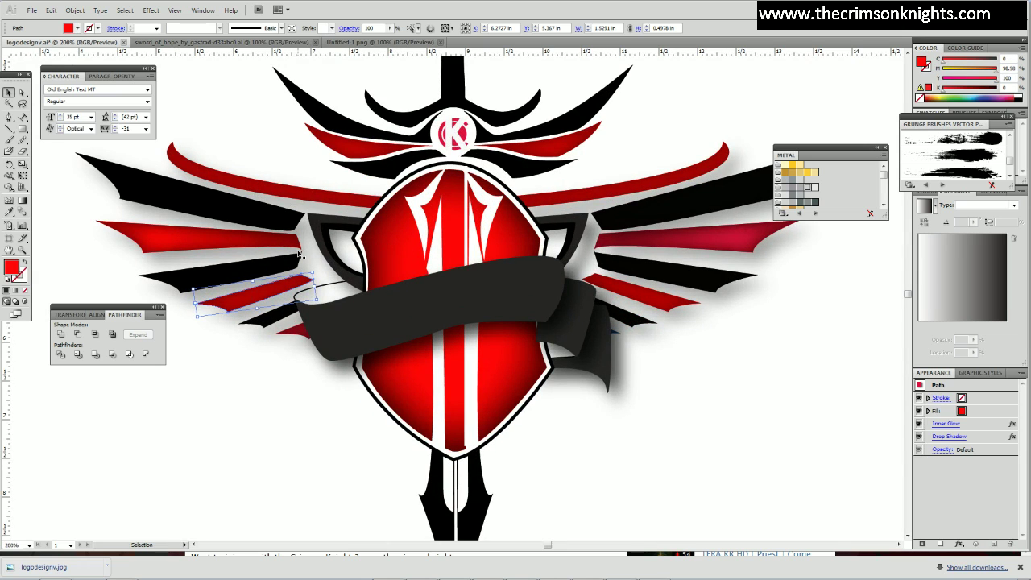
{"action": "left_click", "coordinate": [333, 296]}
{"action": "key", "text": "ctrl+z"}
{"action": "key", "text": "a"}
{"action": "key", "text": "v"}
{"action": "left_click", "coordinate": [300, 303]}
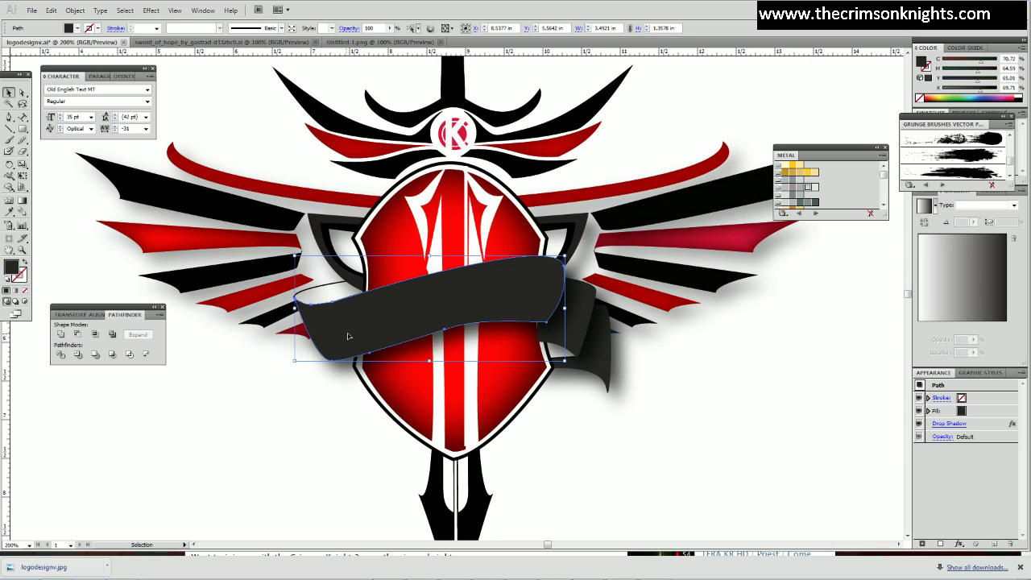
{"action": "left_click", "coordinate": [575, 348]}
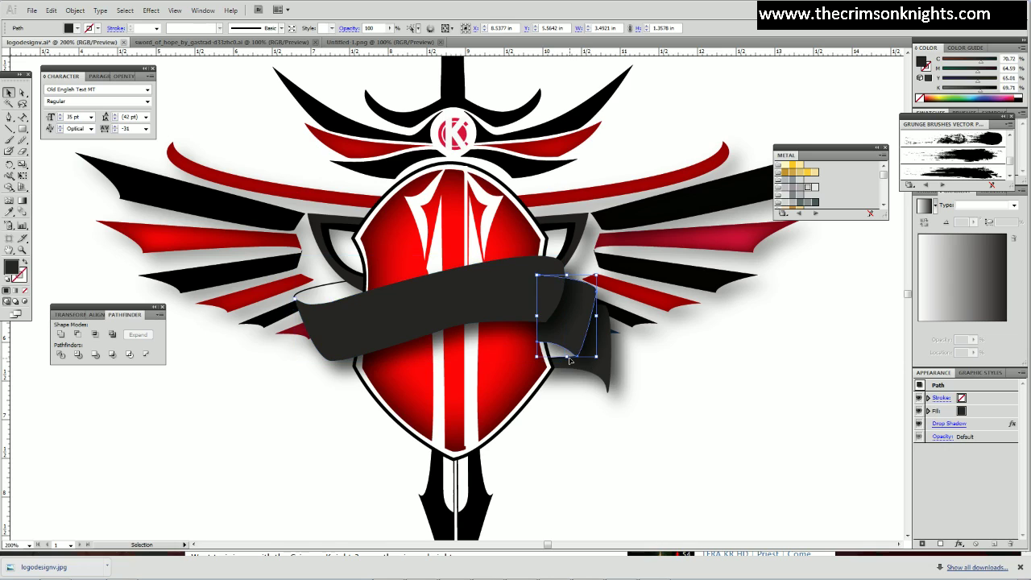
{"action": "left_click", "coordinate": [550, 311]}
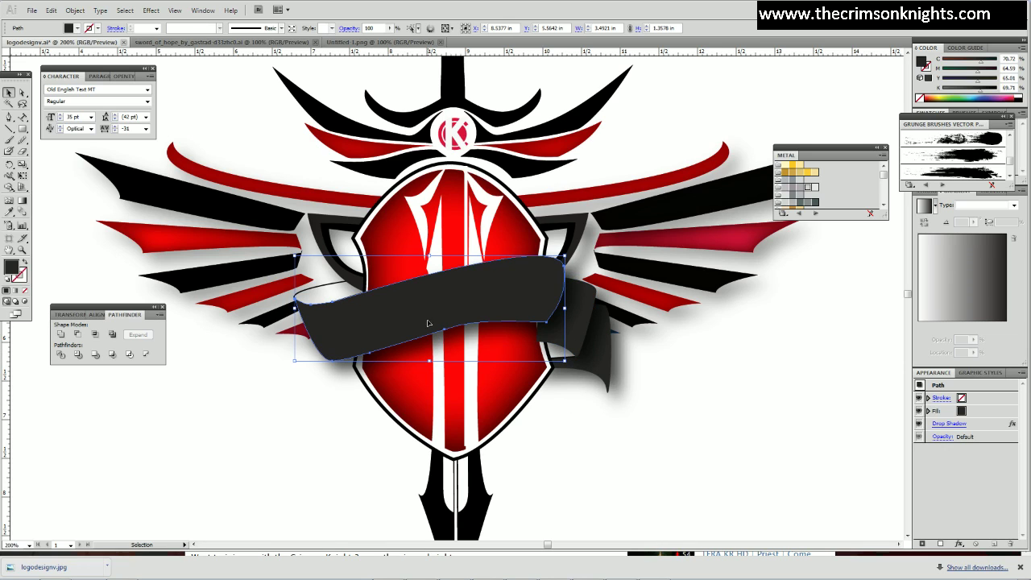
{"action": "left_click", "coordinate": [277, 411]}
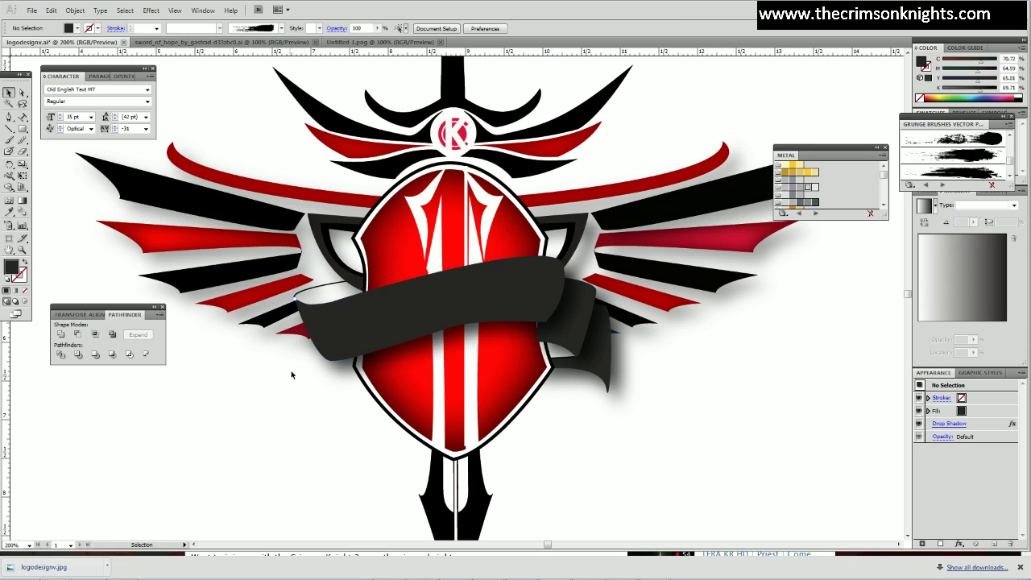
Lock the dark frame shape on the shield's left side that overlaps the ribbon's white back fold.
{"action": "left_click", "coordinate": [327, 290]}
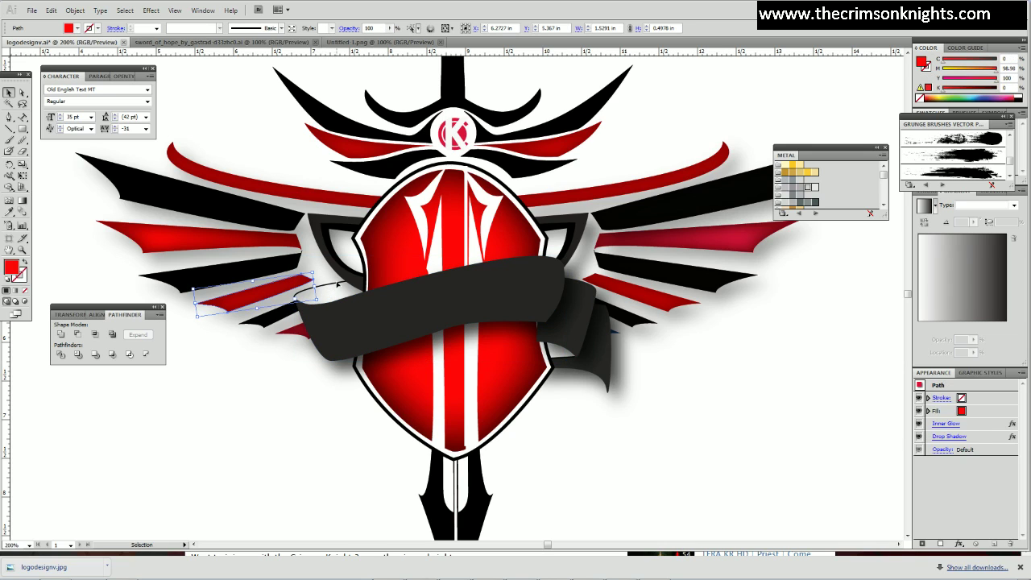
{"action": "left_click", "coordinate": [347, 287]}
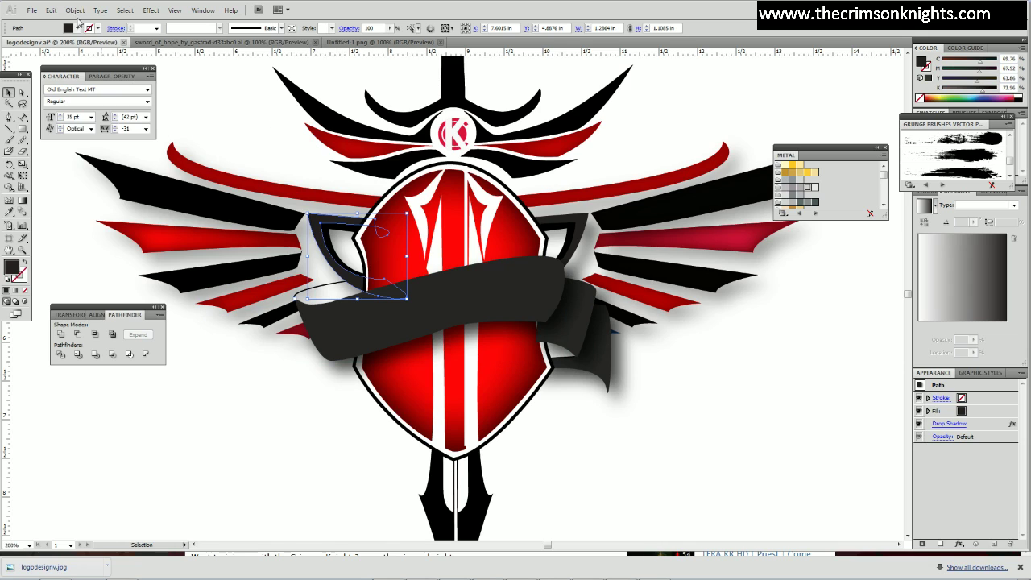
{"action": "left_click", "coordinate": [75, 10]}
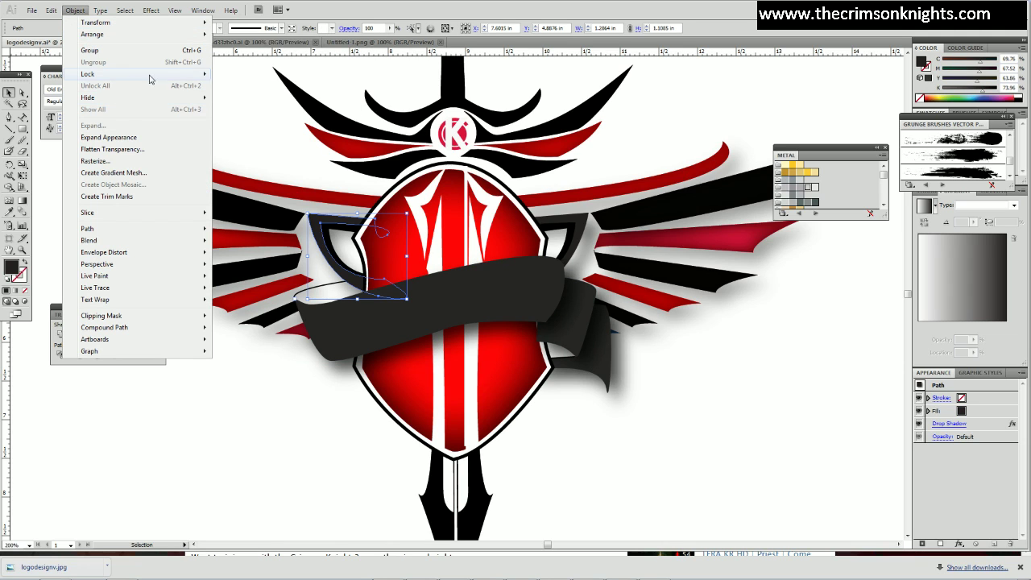
{"action": "mouse_move", "coordinate": [135, 75]}
{"action": "left_click", "coordinate": [238, 74]}
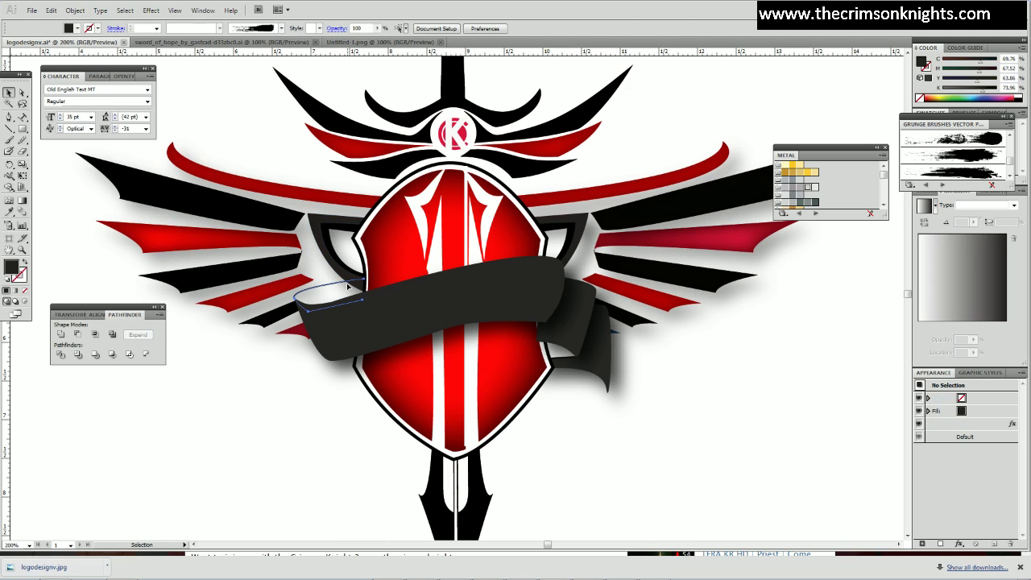
{"action": "left_click", "coordinate": [348, 286]}
{"action": "key", "text": "a"}
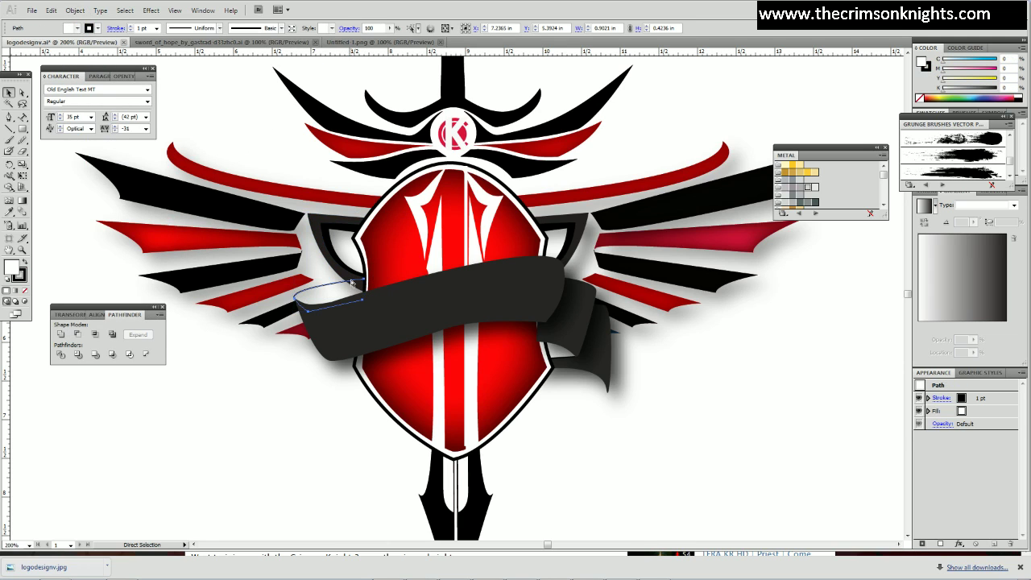
{"action": "key", "text": "v"}
{"action": "left_click", "coordinate": [360, 319], "text": "shift"}
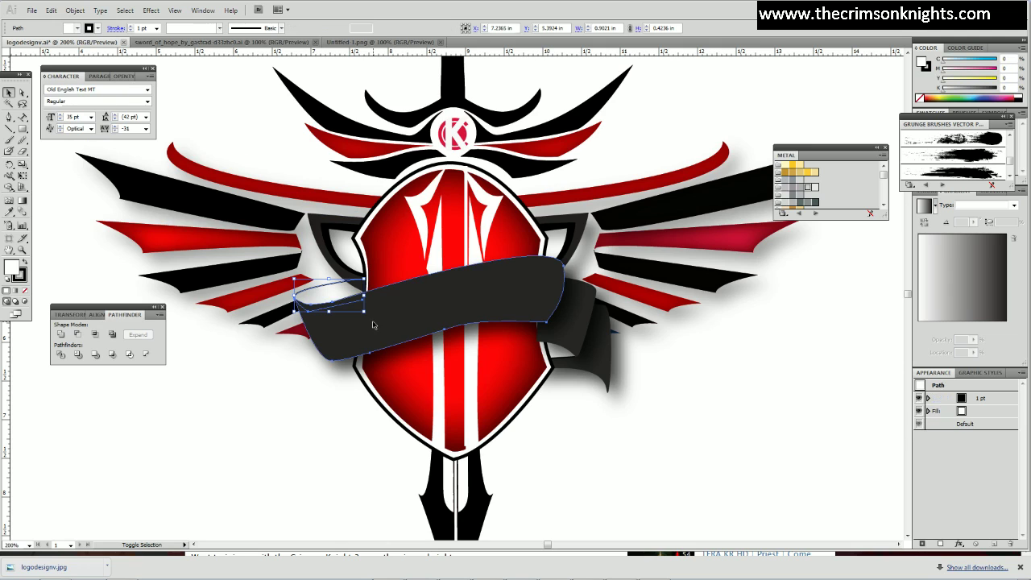
{"action": "left_click", "coordinate": [567, 325], "text": "shift"}
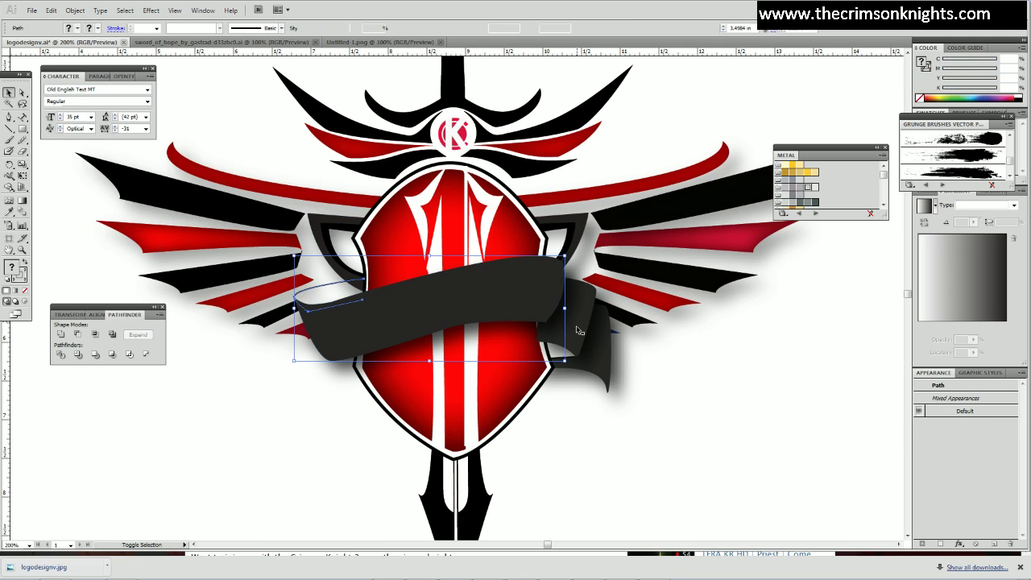
{"action": "left_click", "coordinate": [676, 403]}
{"action": "left_click", "coordinate": [579, 347]}
{"action": "left_click", "coordinate": [560, 353]}
{"action": "left_click", "coordinate": [560, 379]}
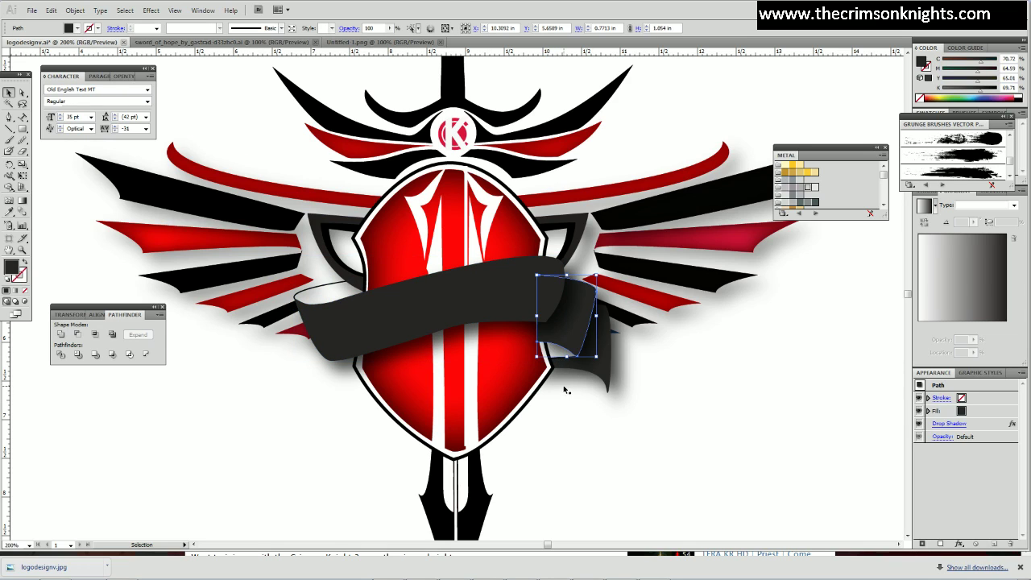
{"action": "left_click", "coordinate": [561, 359]}
{"action": "key", "text": "a"}
{"action": "key", "text": "ctrl+shift+a"}
{"action": "key", "text": "v"}
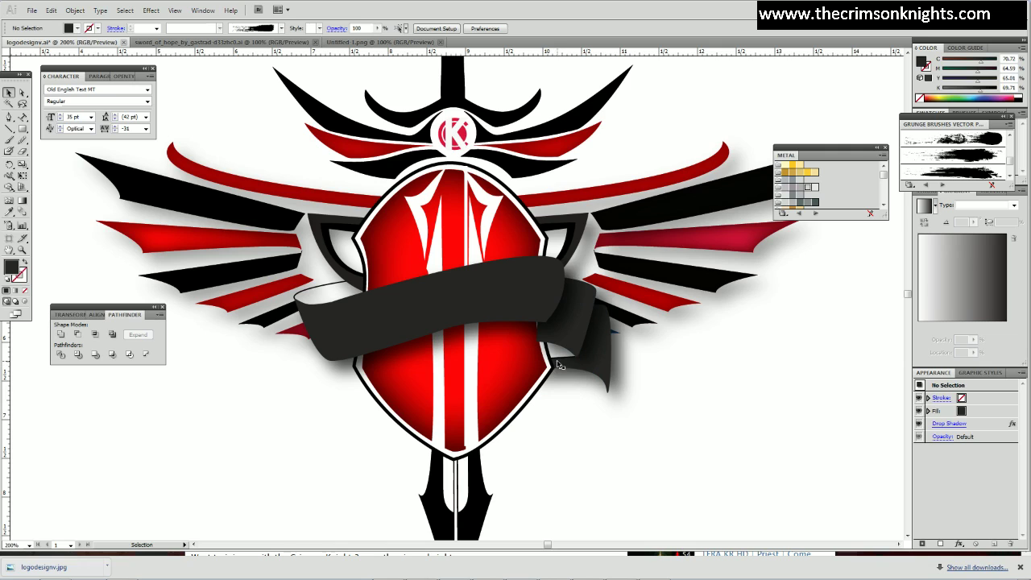
{"action": "left_click", "coordinate": [568, 367]}
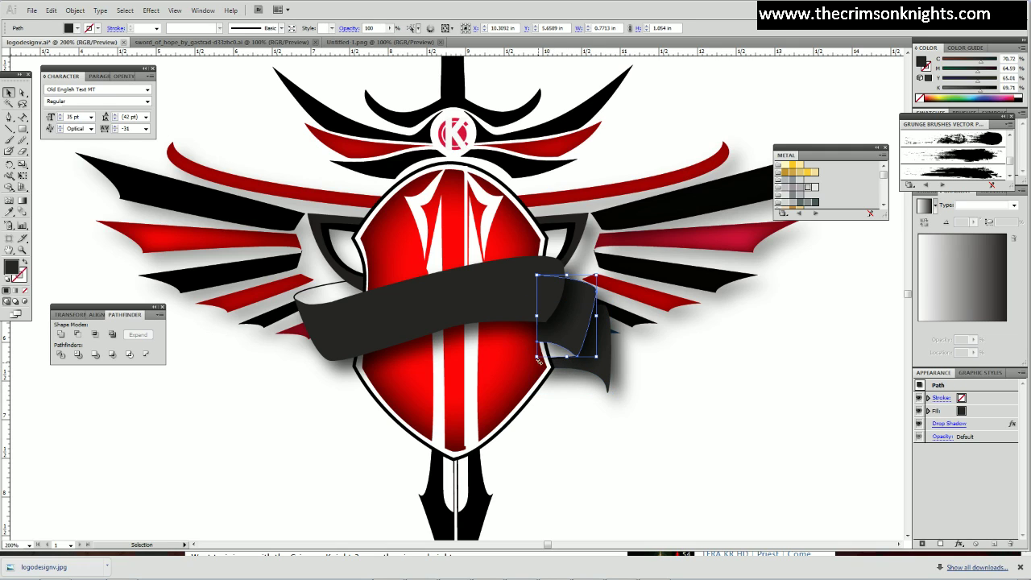
{"action": "key", "text": "ctrl+shift+b"}
{"action": "key", "text": "ctrl+shift+b"}
{"action": "left_click", "coordinate": [553, 295]}
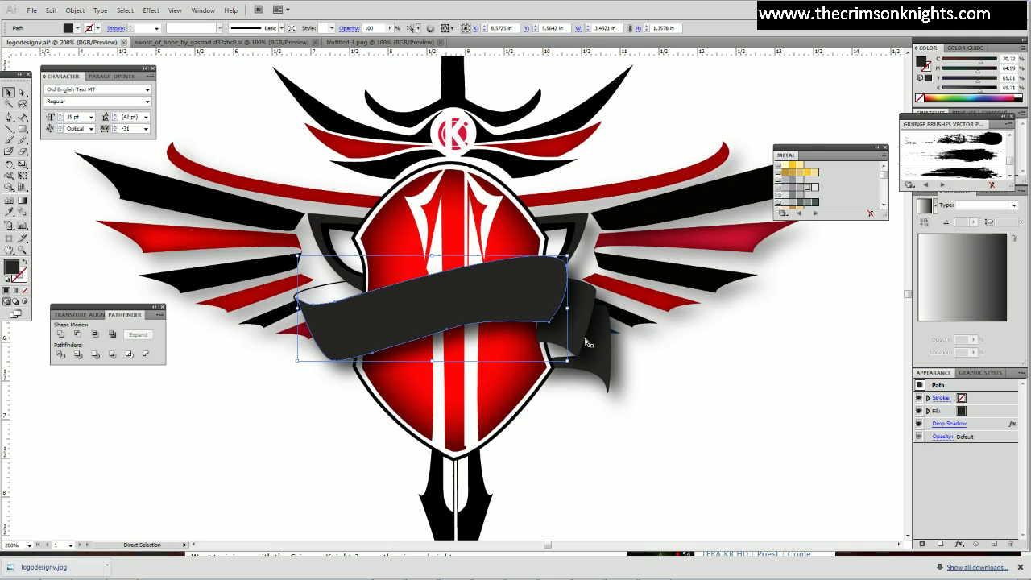
Switch to the Twitch channel page in Chrome and send the chat messages "lmao" and "rage".
{"action": "key", "text": "alt+Tab"}
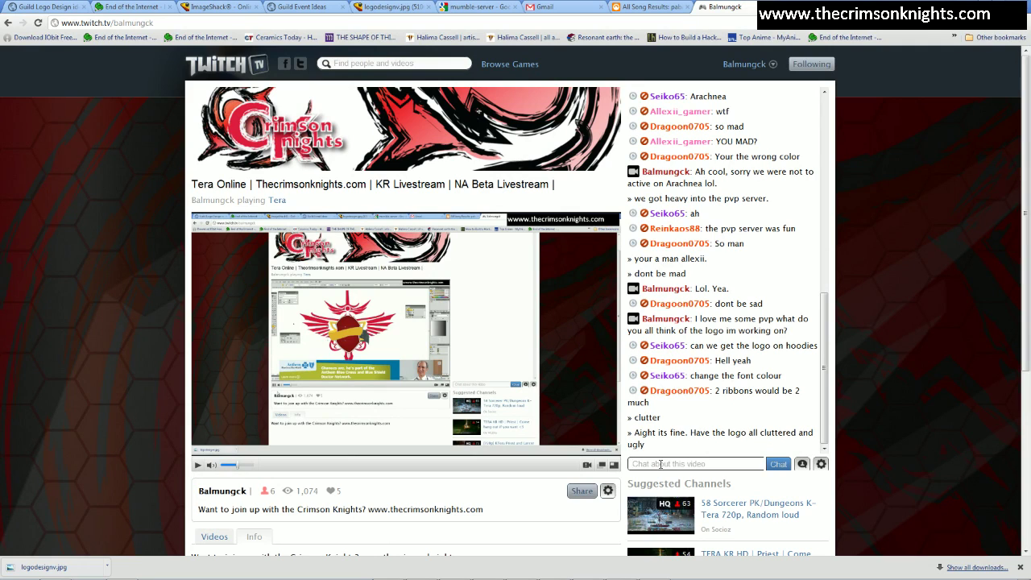
{"action": "type", "text": "Imao"}
{"action": "key", "text": "Return"}
{"action": "type", "text": "rage"}
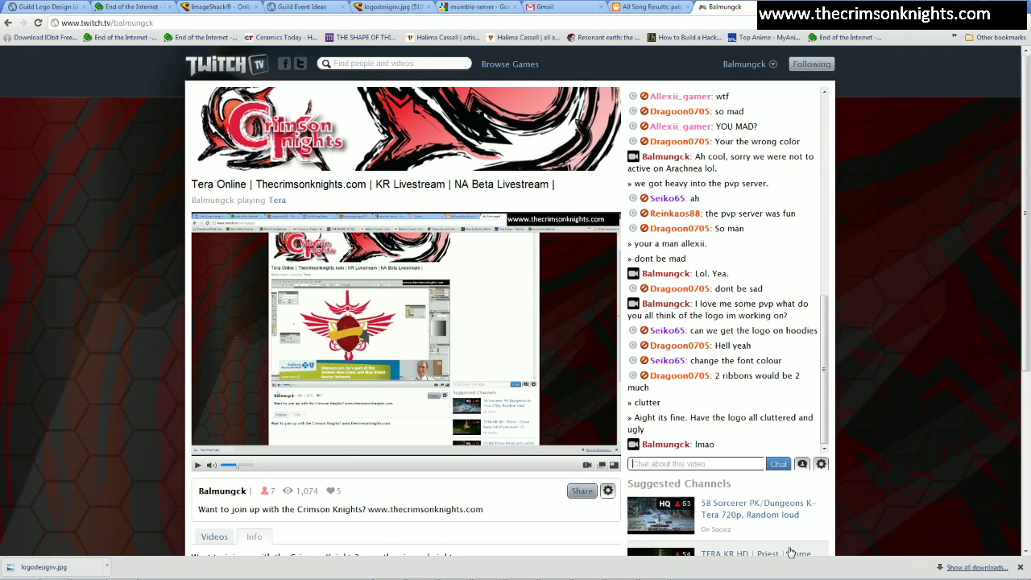
{"action": "key", "text": "Return"}
Send "logo on hoodies?" in chat, replacing the unfinished draft message.
{"action": "type", "text": "what"}
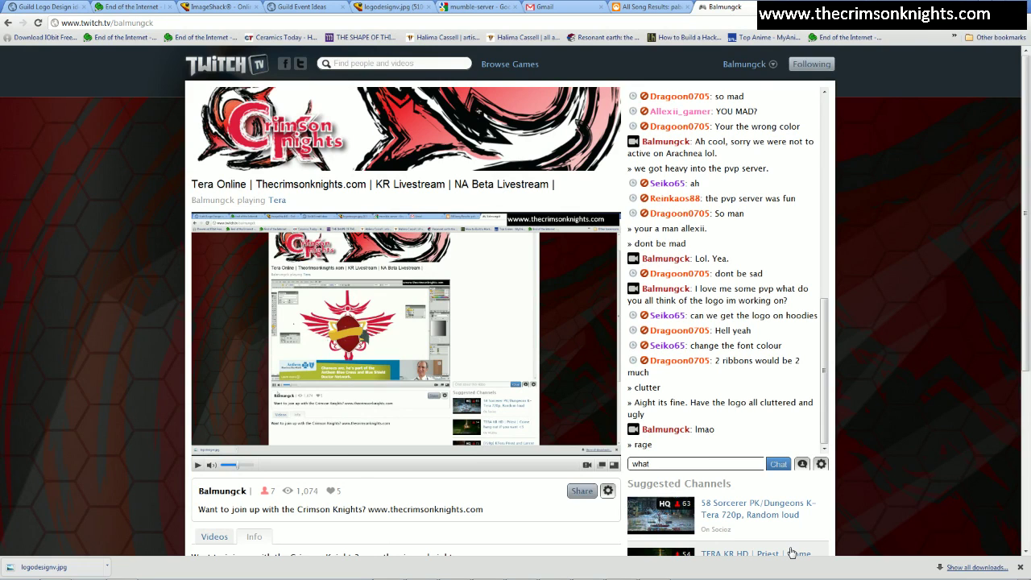
{"action": "key", "text": "BackSpace"}
{"action": "key", "text": "BackSpace"}
{"action": "key", "text": "BackSpace"}
{"action": "type", "text": "logo on hoodies"}
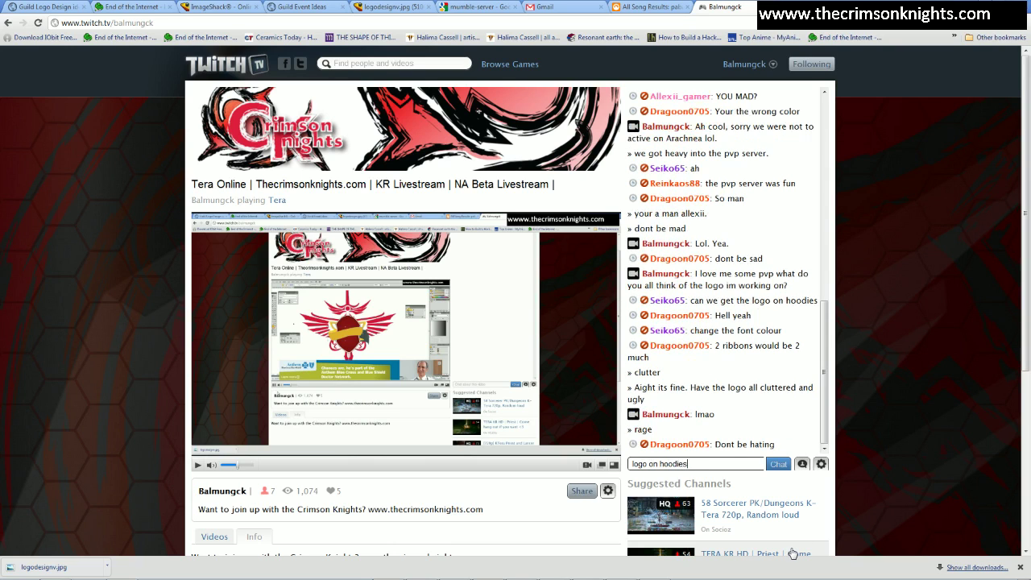
{"action": "type", "text": "?"}
{"action": "key", "text": "Return"}
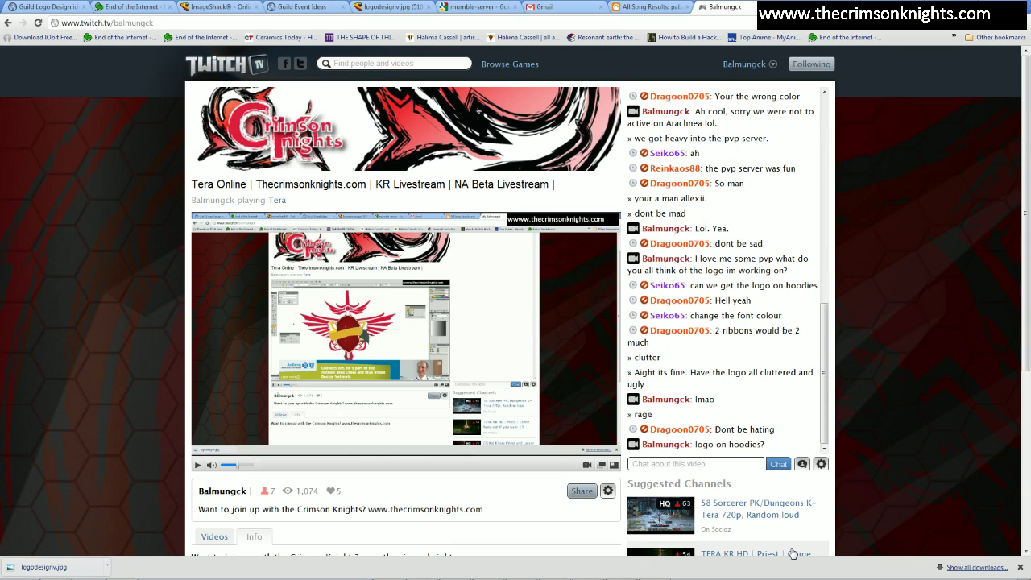
Send "lol im working on merch shop down the line..." in chat and return to Illustrator.
{"action": "type", "text": "lo"}
{"action": "type", "text": "l im working "}
{"action": "type", "text": "on amerch"}
{"action": "type", "text": " shop down the line."}
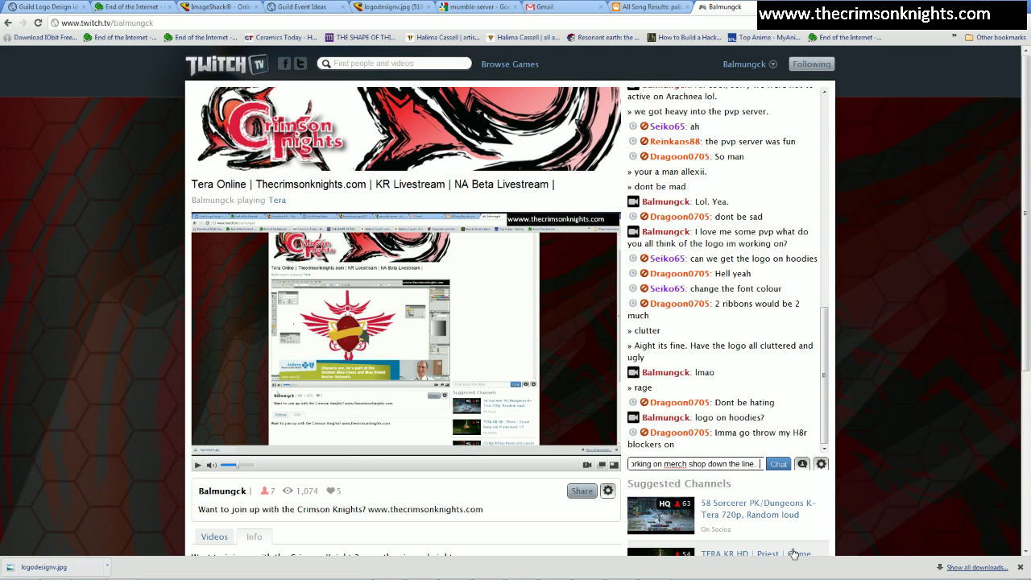
{"action": "key", "text": "Return"}
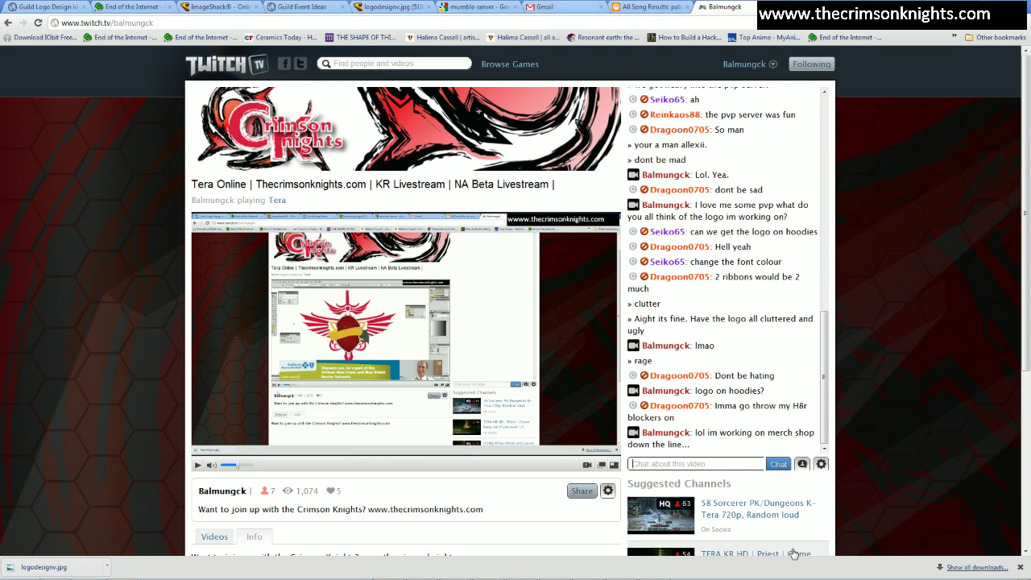
{"action": "key", "text": "alt+Tab"}
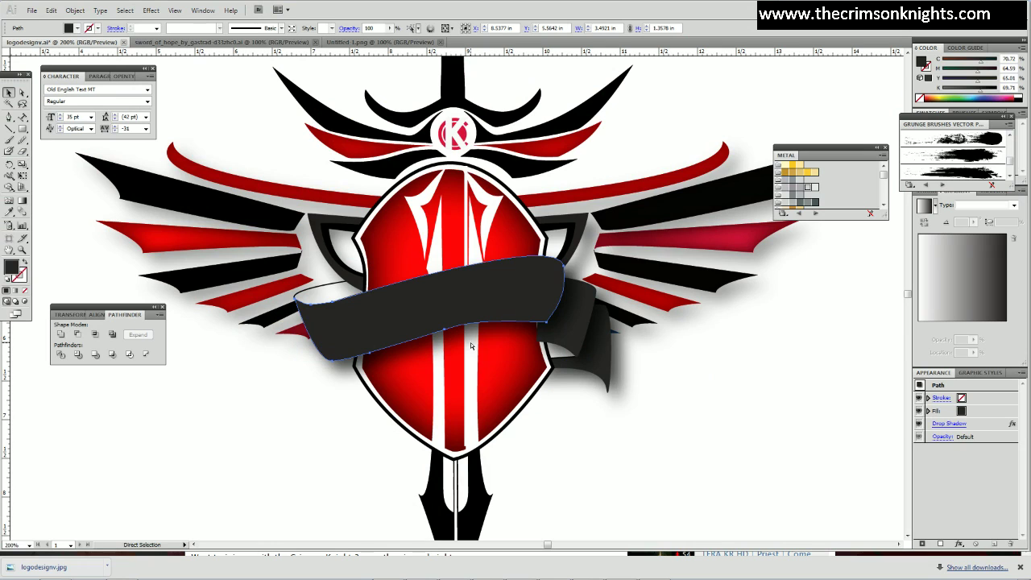
Deselect the main ribbon band and select the dark ribbon fold beside the shield's right edge.
{"action": "key", "text": "space"}
{"action": "left_click_drag", "start_coordinate": [625, 410], "coordinate": [621, 392]}
{"action": "key", "text": "v"}
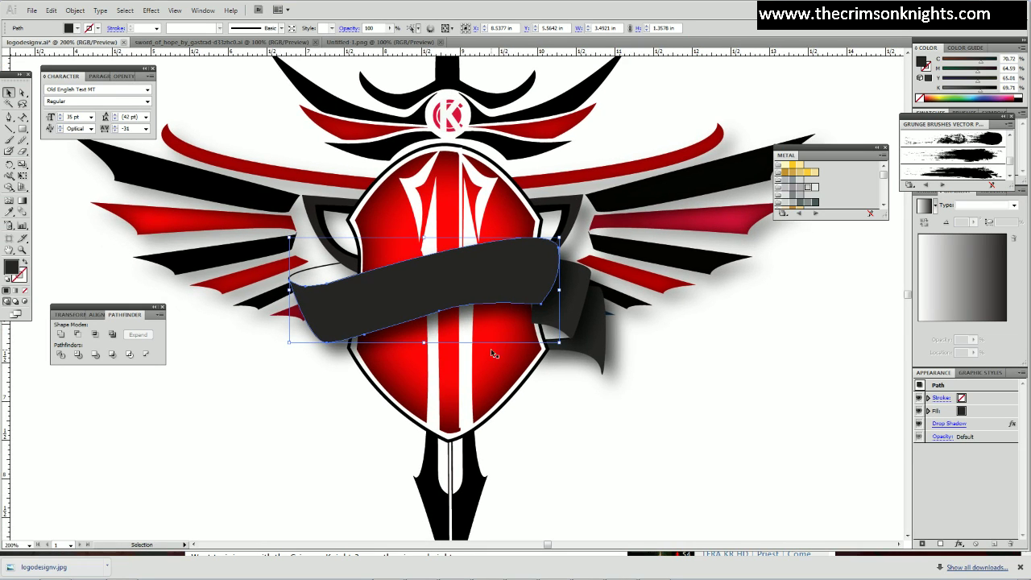
{"action": "left_click", "coordinate": [706, 444]}
{"action": "key", "text": "a"}
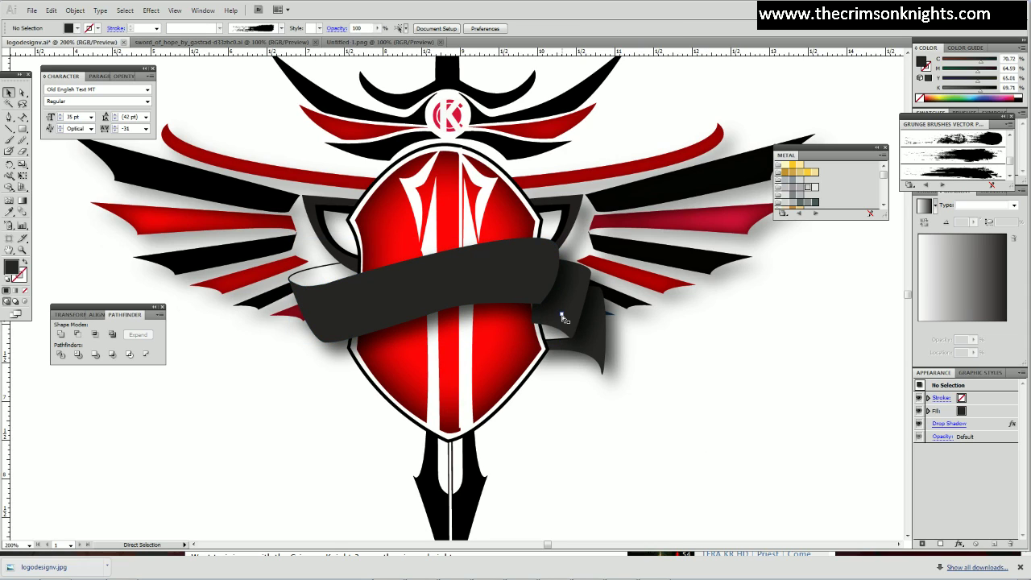
{"action": "key", "text": "v"}
{"action": "left_click", "coordinate": [584, 307]}
{"action": "left_click", "coordinate": [584, 307]}
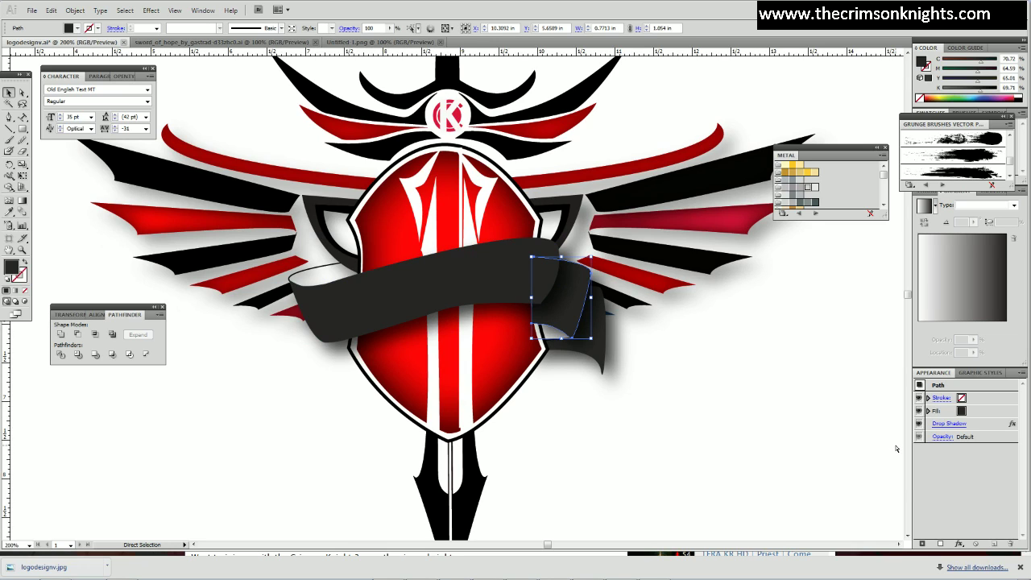
{"action": "key", "text": "ctrl+minus"}
{"action": "key", "text": "ctrl+plus"}
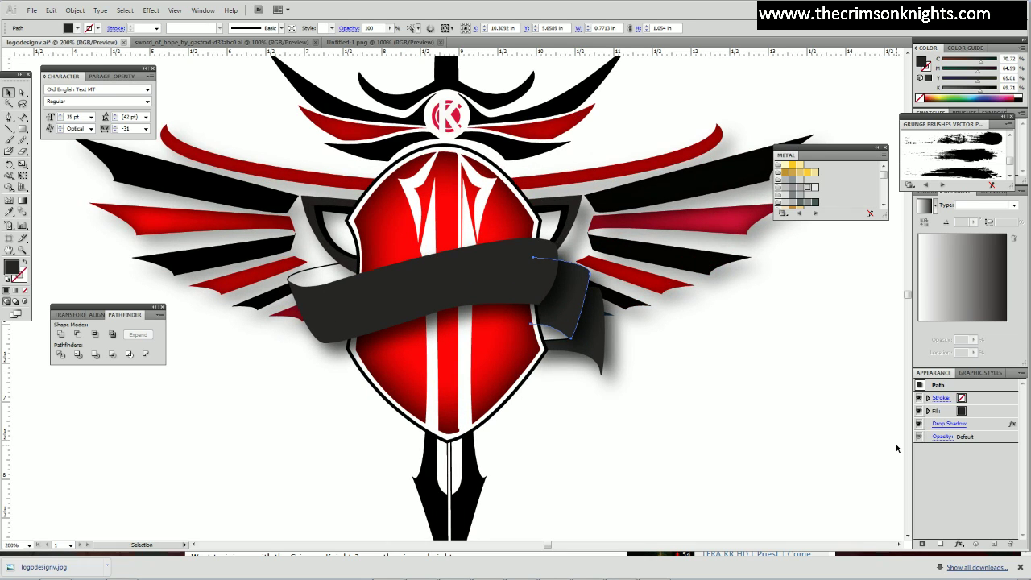
Try to select the white underside of the ribbon fold on the shield's right side.
{"action": "left_click", "coordinate": [773, 431]}
{"action": "key", "text": "a"}
{"action": "left_click", "coordinate": [557, 344]}
{"action": "left_click", "coordinate": [726, 385]}
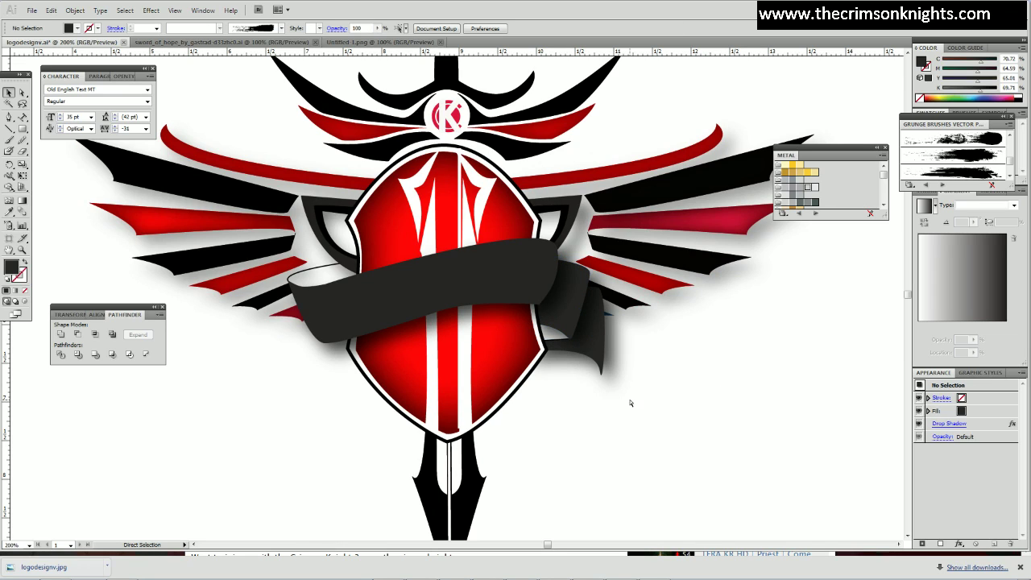
{"action": "key", "text": "v"}
{"action": "left_click", "coordinate": [566, 342]}
{"action": "left_click", "coordinate": [562, 362]}
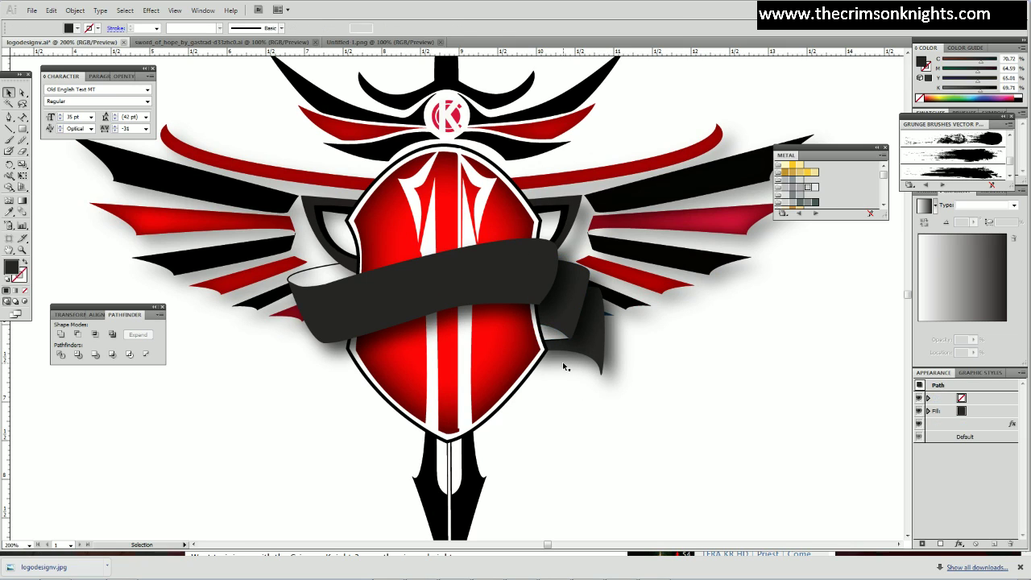
{"action": "left_click", "coordinate": [550, 342]}
{"action": "key", "text": "a"}
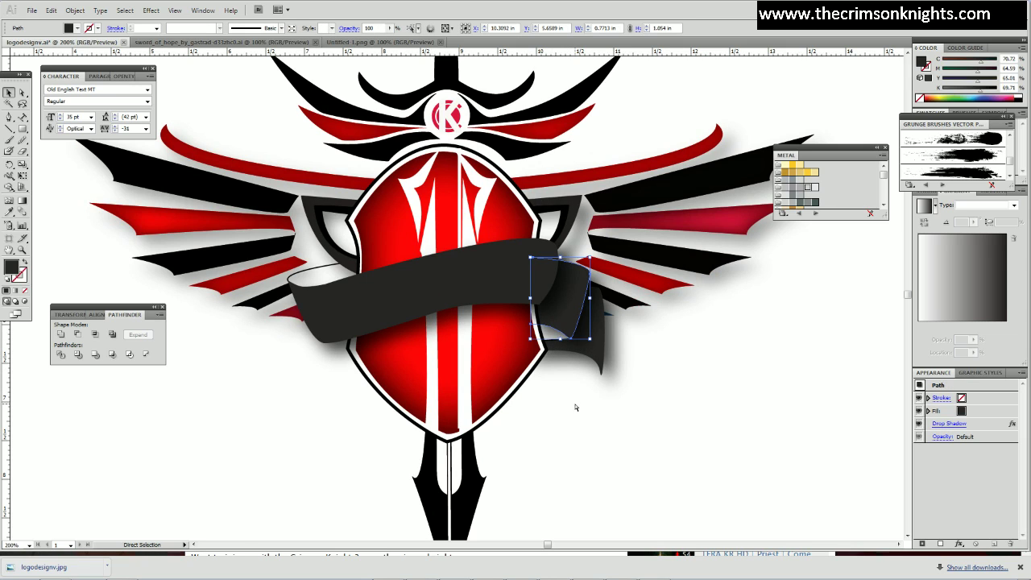
{"action": "key", "text": "v"}
{"action": "left_click", "coordinate": [592, 438]}
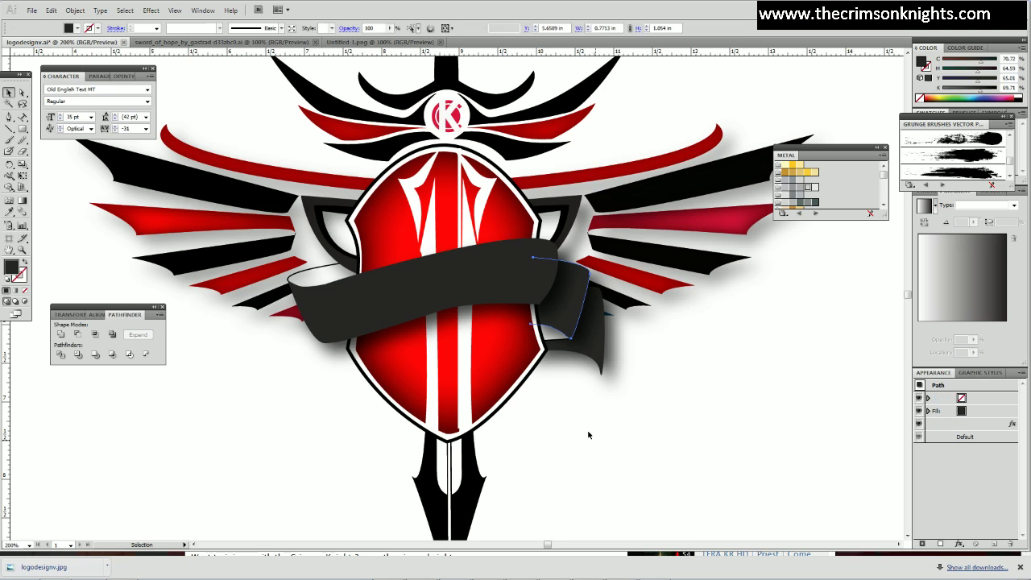
Try to pick the white area between the shield's outer outline and the dark ribbon fold on its right.
{"action": "left_click", "coordinate": [557, 323]}
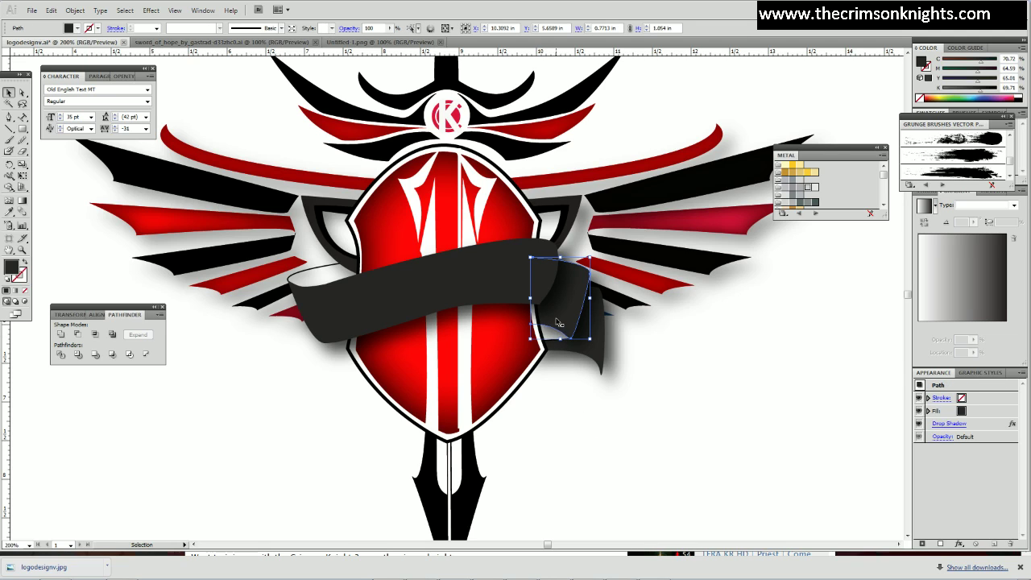
{"action": "left_click", "coordinate": [545, 347]}
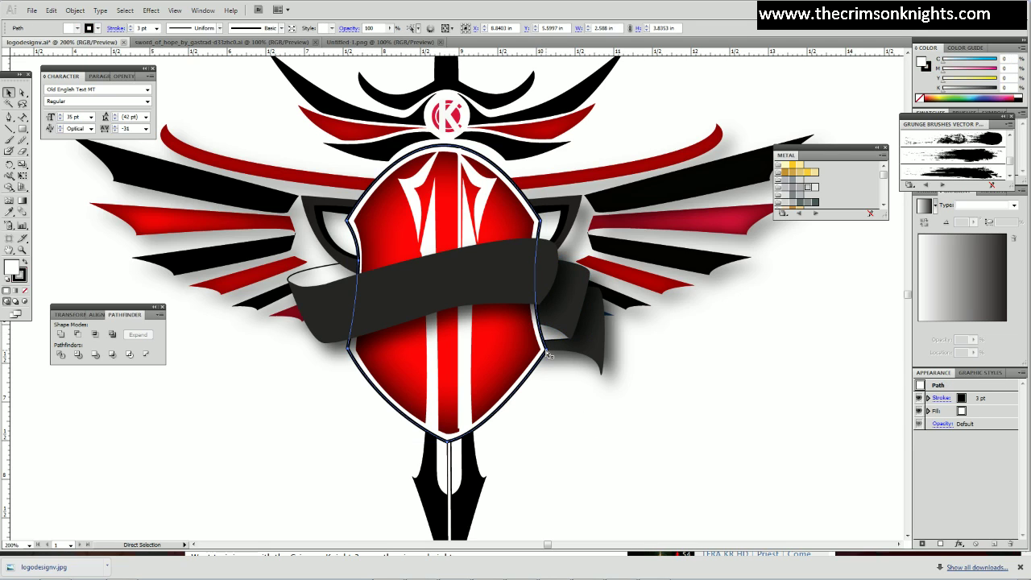
{"action": "left_click", "coordinate": [547, 341]}
{"action": "key", "text": "a"}
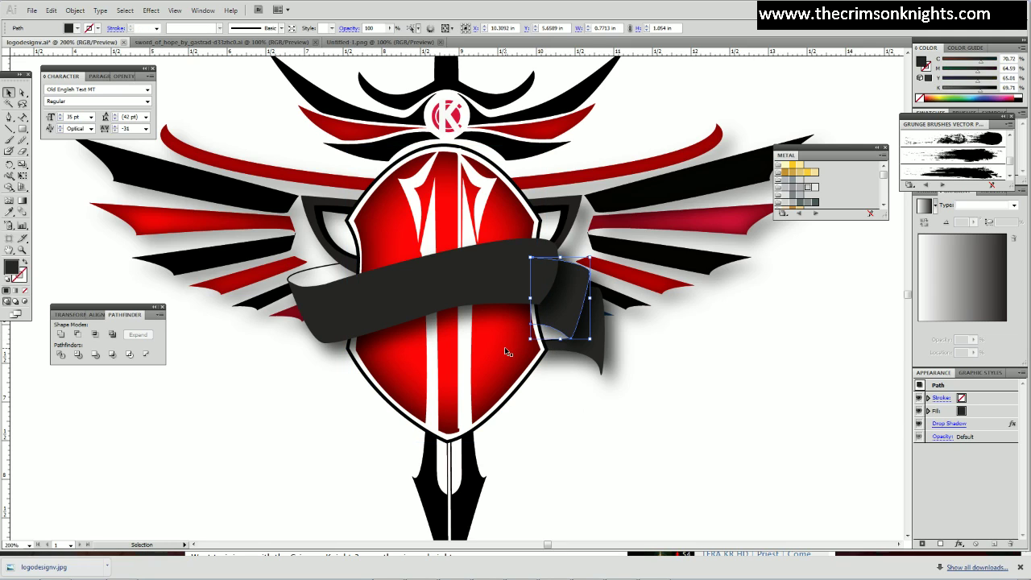
{"action": "left_click", "coordinate": [569, 350]}
{"action": "left_click", "coordinate": [557, 325]}
{"action": "left_click", "coordinate": [600, 379], "text": "ctrl"}
{"action": "key", "text": "a"}
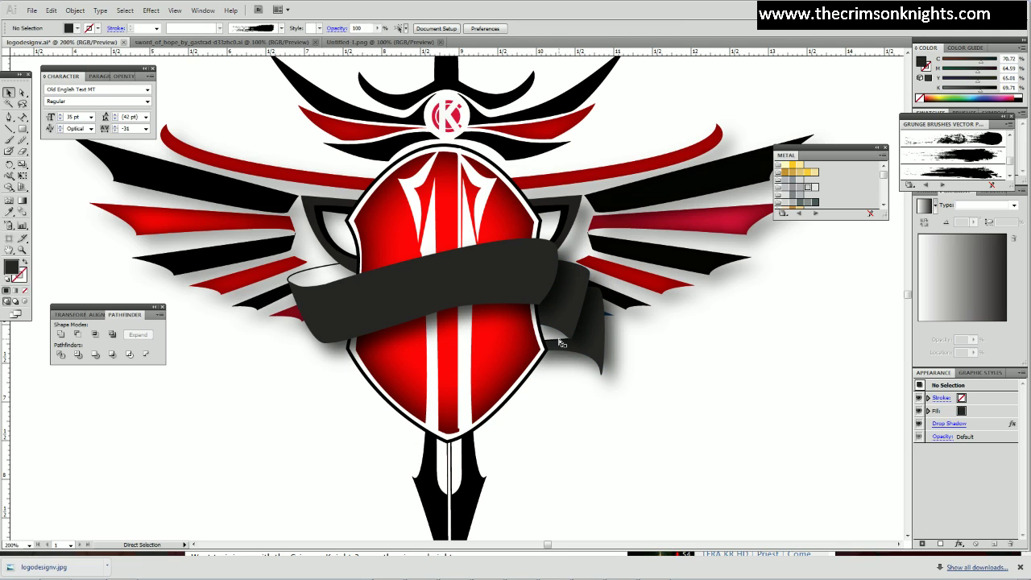
{"action": "left_click", "coordinate": [556, 342], "text": "ctrl"}
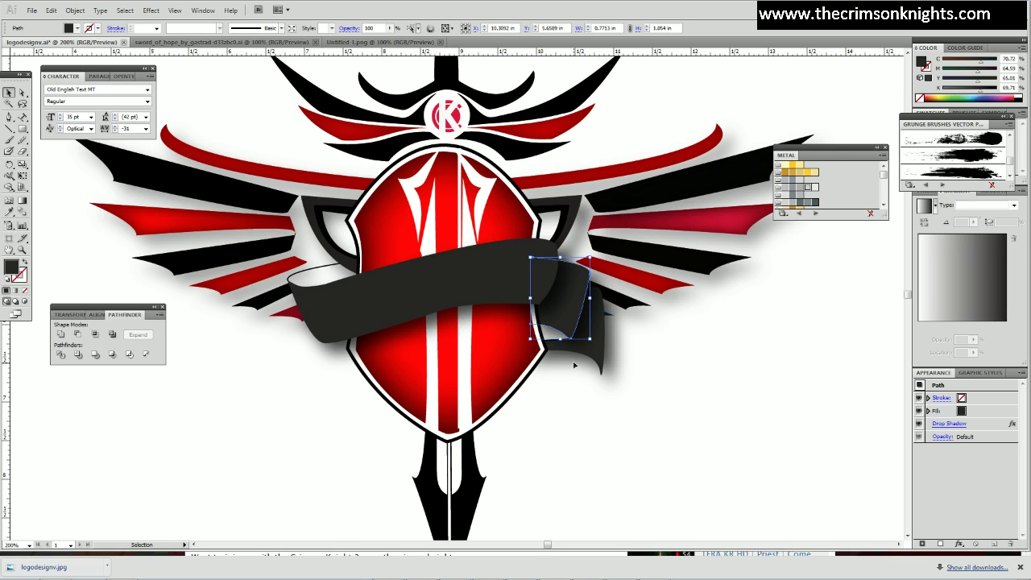
{"action": "left_click", "coordinate": [685, 368]}
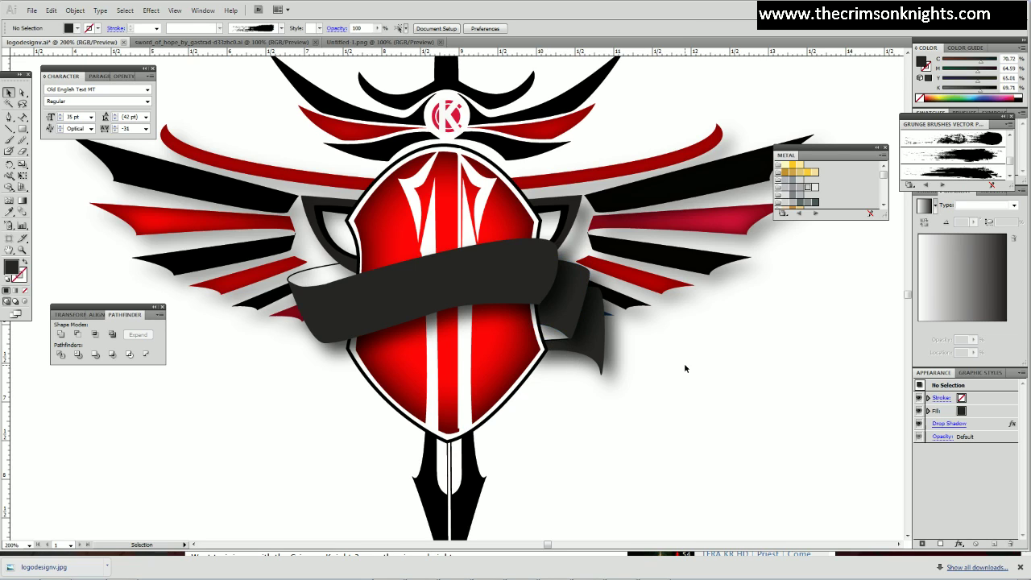
{"action": "left_click", "coordinate": [555, 341]}
{"action": "key", "text": "ctrl+c"}
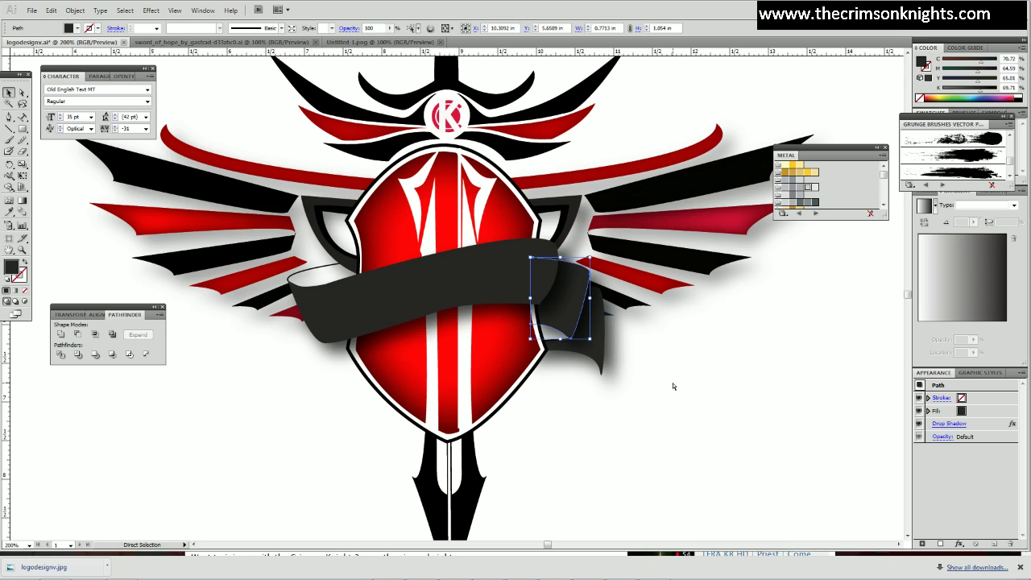
{"action": "key", "text": "v"}
{"action": "left_click", "coordinate": [683, 409]}
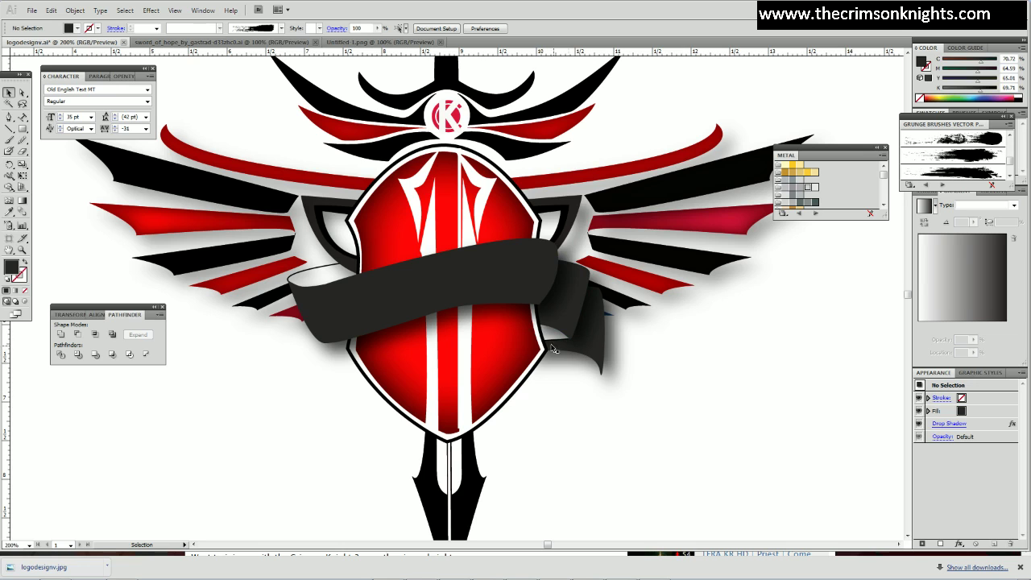
Check the Twitch channel chat in Chrome for new viewer messages, and return to Illustrator.
{"action": "key", "text": "alt+Tab"}
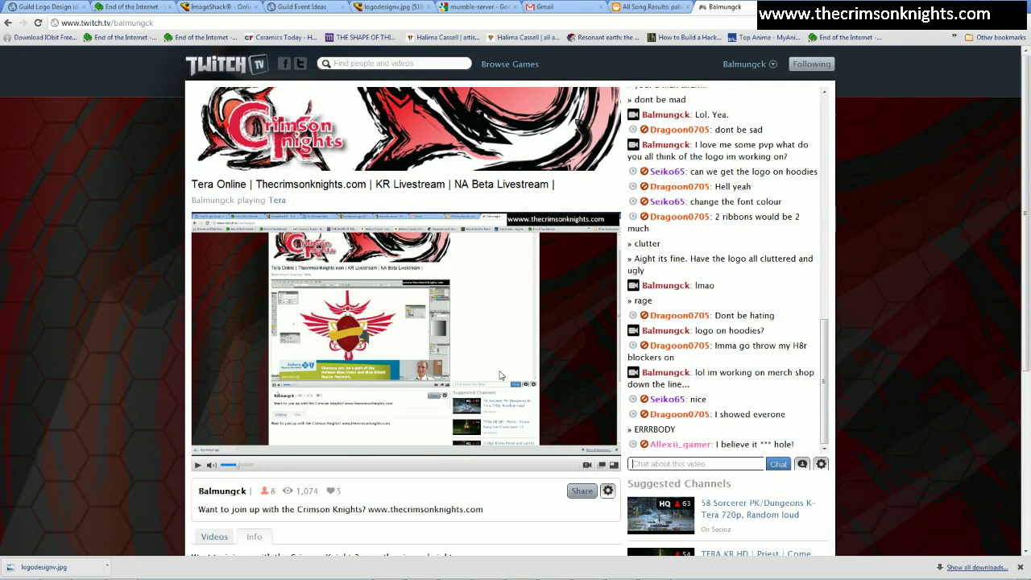
{"action": "key", "text": "alt+Tab"}
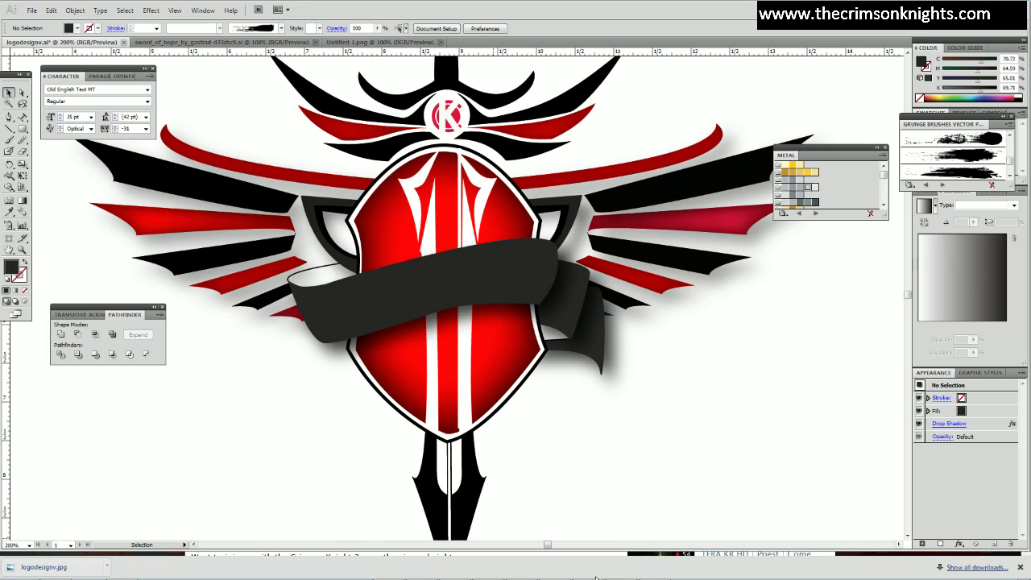
{"action": "mouse_move", "coordinate": [619, 578]}
Lock the shield's outer outline shape, which has the 3 pt black stroke and white fill.
{"action": "key", "text": "a"}
{"action": "key", "text": "v"}
{"action": "key", "text": "a"}
{"action": "left_click", "coordinate": [557, 340]}
{"action": "left_click", "coordinate": [557, 340]}
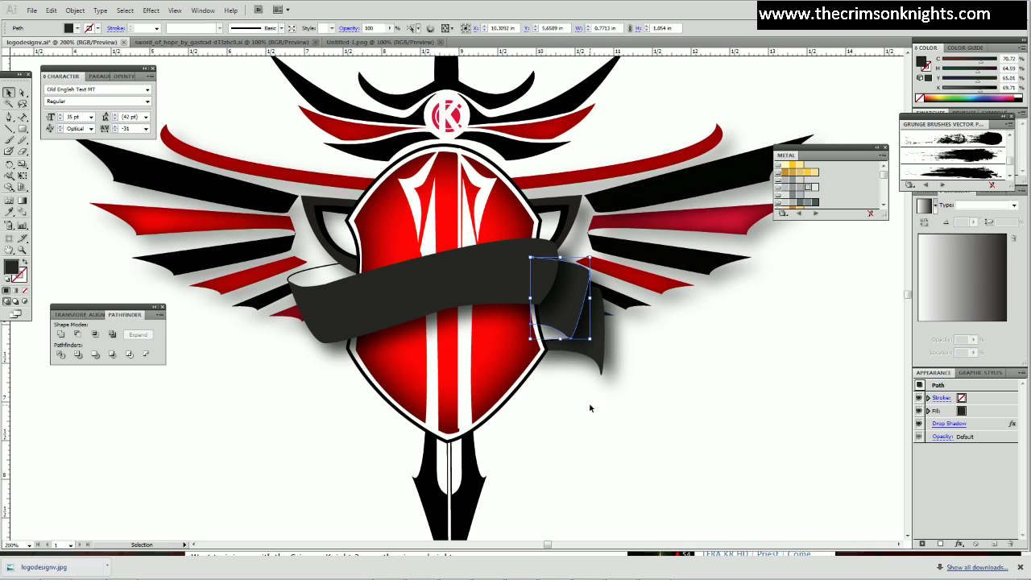
{"action": "left_click", "coordinate": [542, 342]}
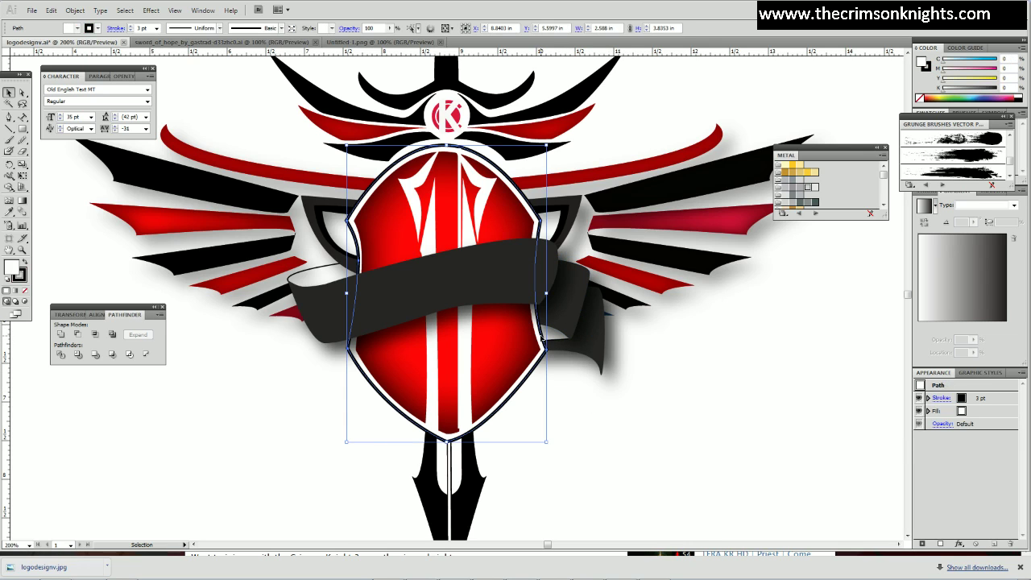
{"action": "left_click", "coordinate": [75, 10]}
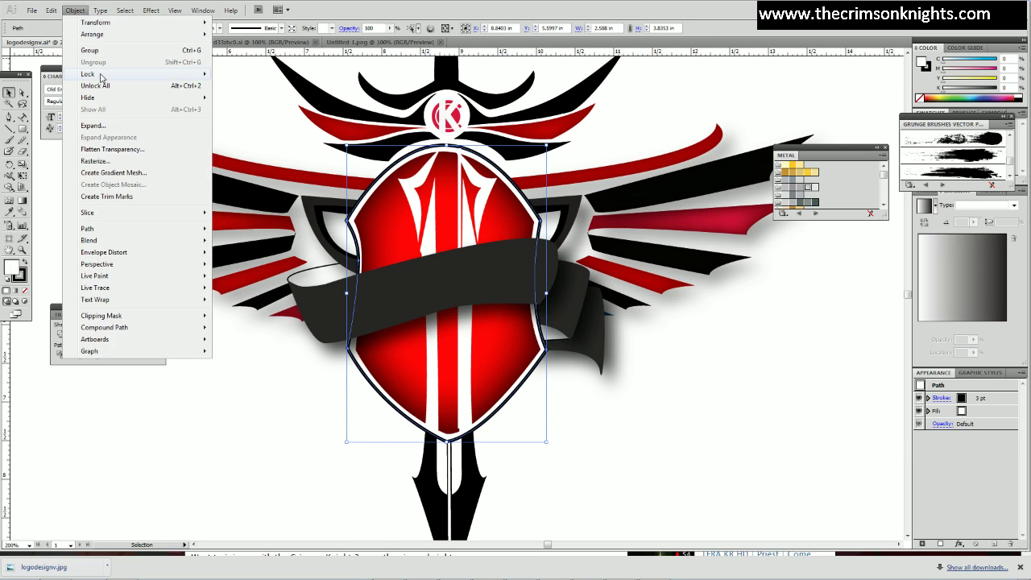
{"action": "mouse_move", "coordinate": [100, 76]}
{"action": "left_click", "coordinate": [241, 73]}
Try to reach the white piece under the right ribbon fold, leaving isolation mode and clearing the selection.
{"action": "double_click", "coordinate": [545, 330]}
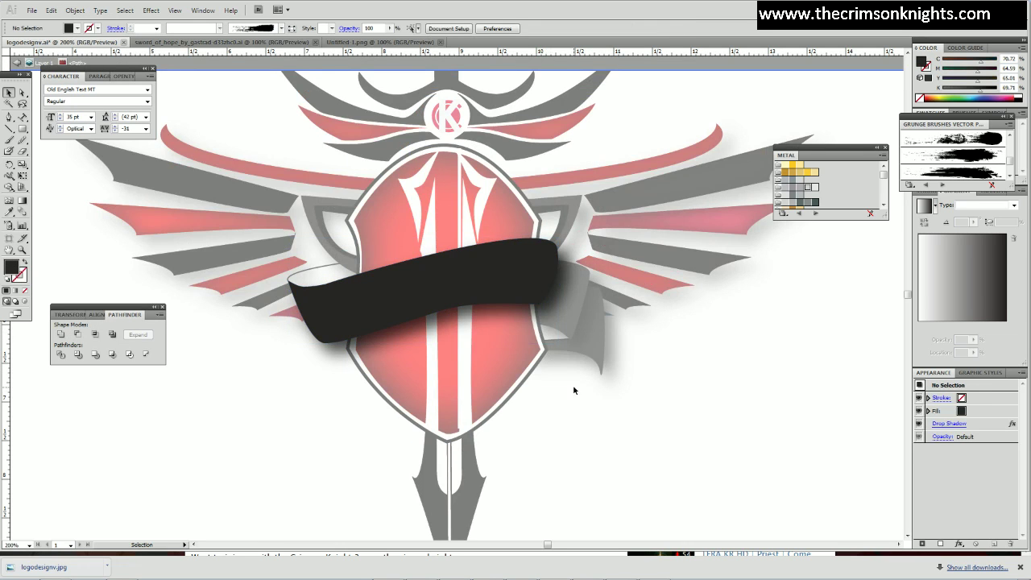
{"action": "double_click", "coordinate": [574, 391]}
{"action": "left_click", "coordinate": [545, 345]}
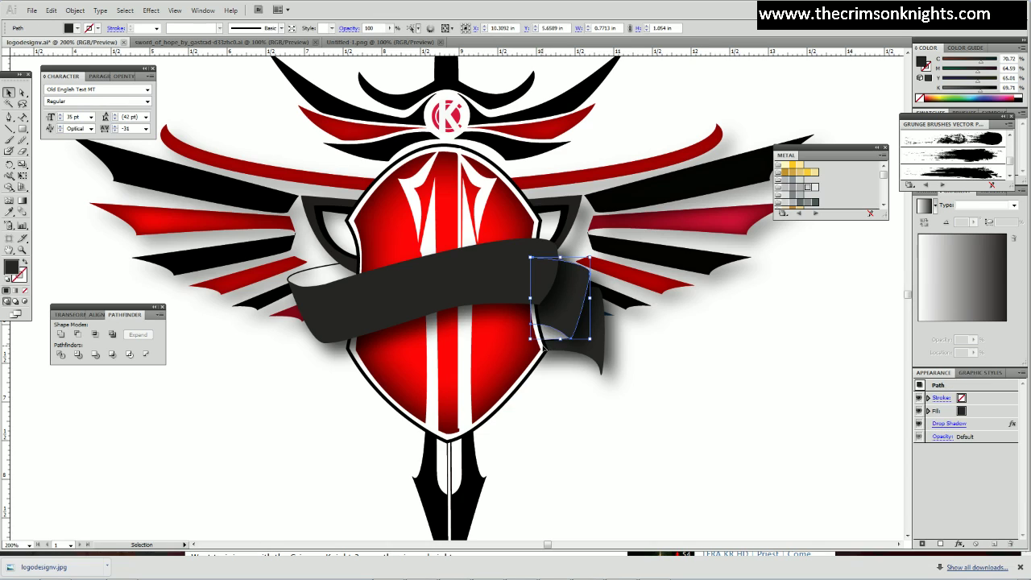
{"action": "left_click", "coordinate": [529, 343]}
{"action": "left_click", "coordinate": [534, 300]}
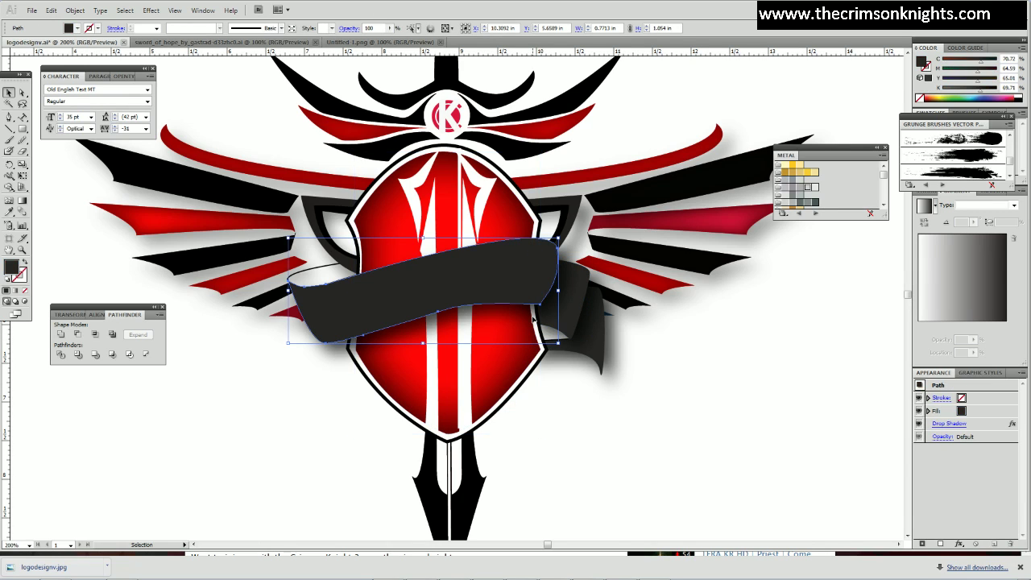
{"action": "left_click", "coordinate": [562, 329]}
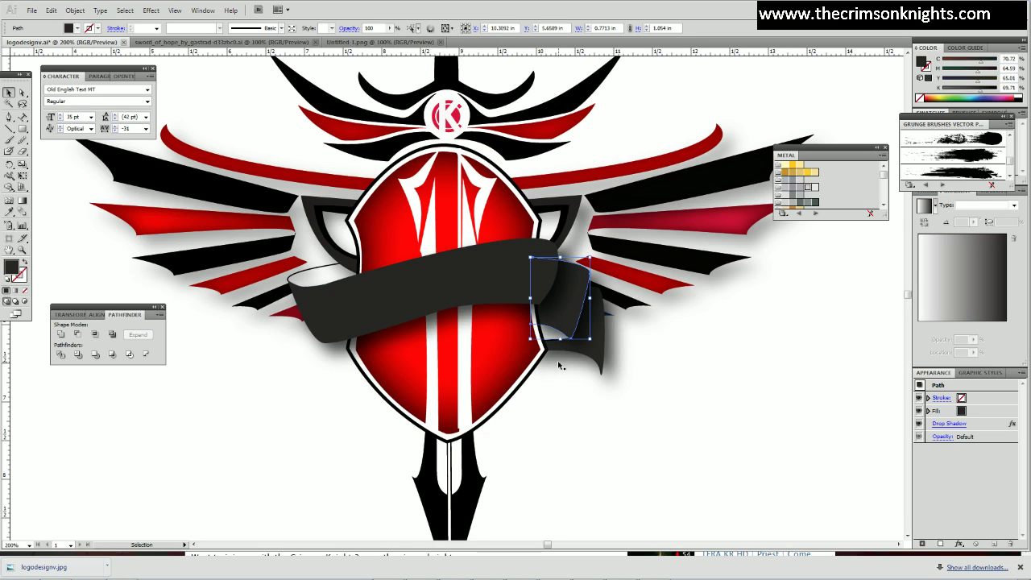
{"action": "left_click", "coordinate": [561, 348]}
{"action": "left_click", "coordinate": [561, 329]}
{"action": "left_click", "coordinate": [546, 340]}
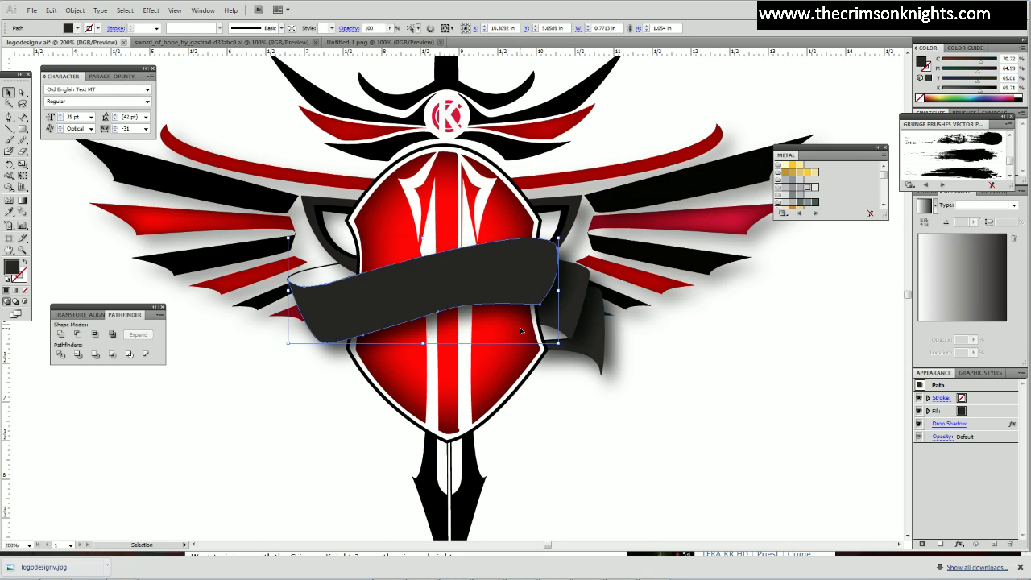
{"action": "left_click", "coordinate": [555, 379]}
{"action": "left_click", "coordinate": [563, 407]}
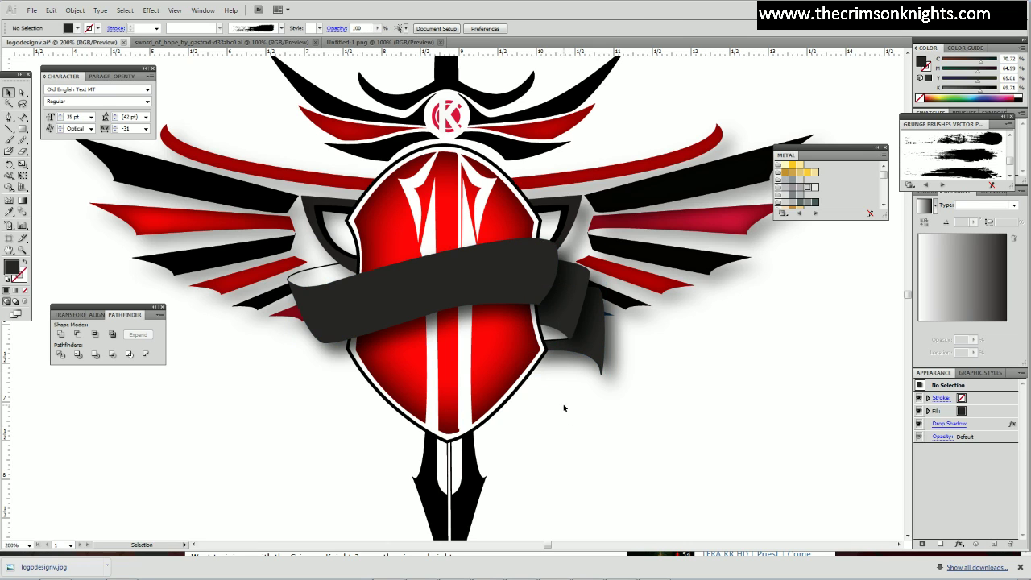
Switch to the Twitch channel page in Chrome, read the latest chat messages, and return to Illustrator.
{"action": "key", "text": "alt+Tab"}
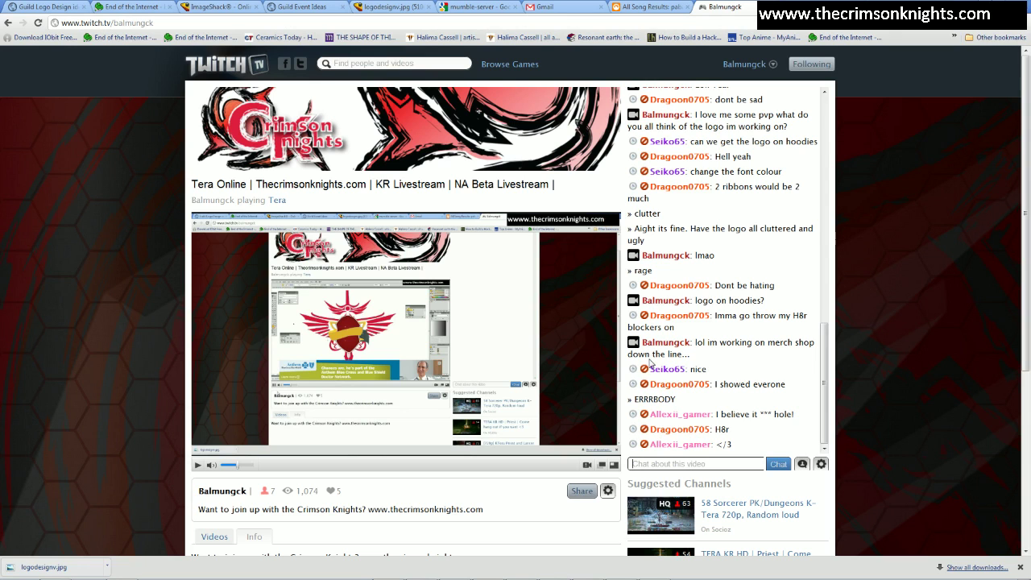
{"action": "scroll", "coordinate": [631, 379], "scroll_direction": "down", "scroll_amount": 1}
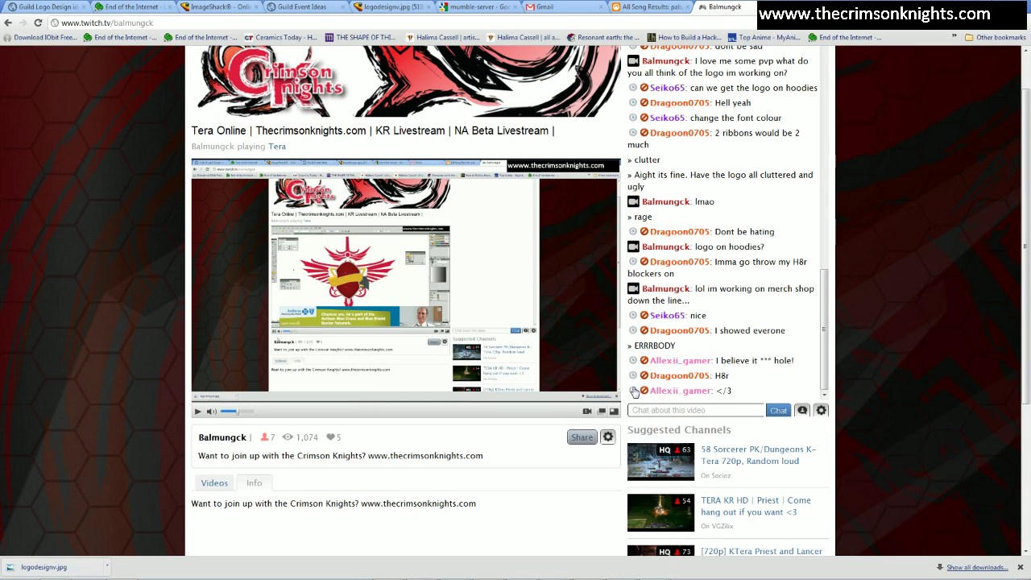
{"action": "scroll", "coordinate": [689, 399], "scroll_direction": "up", "scroll_amount": 1}
{"action": "left_click", "coordinate": [690, 404]}
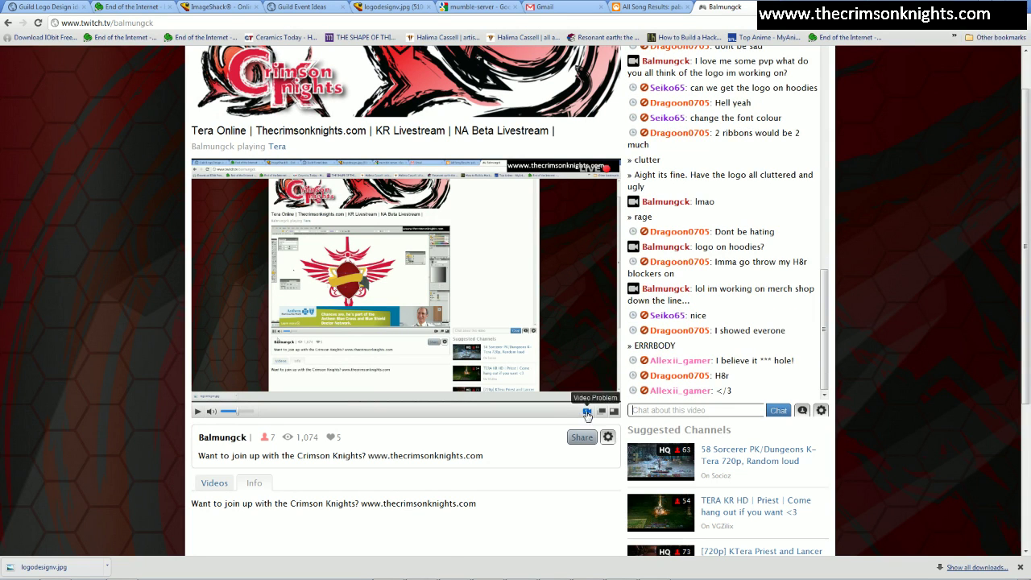
{"action": "scroll", "coordinate": [573, 420], "scroll_direction": "up", "scroll_amount": 1}
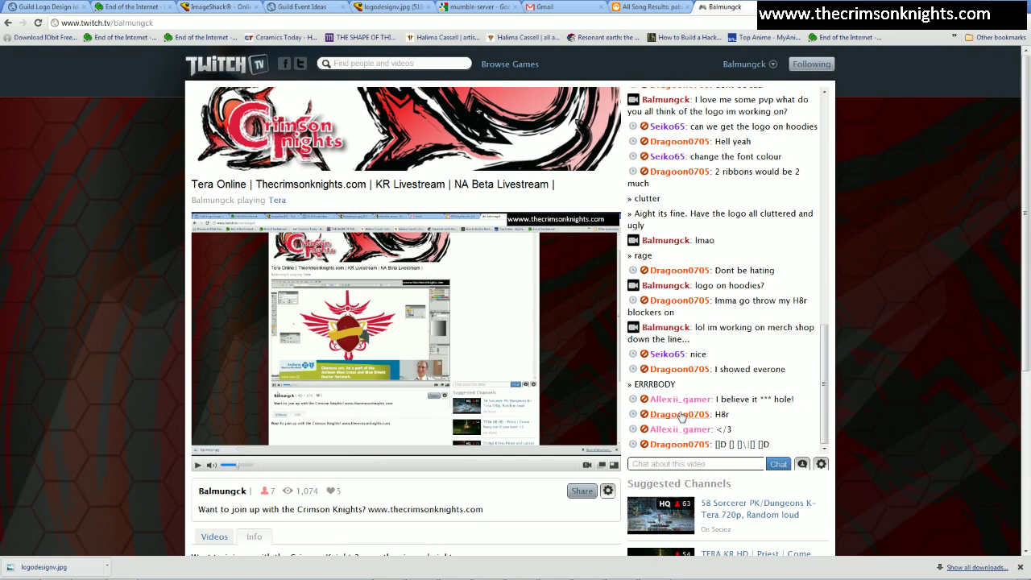
{"action": "key", "text": "alt+Tab"}
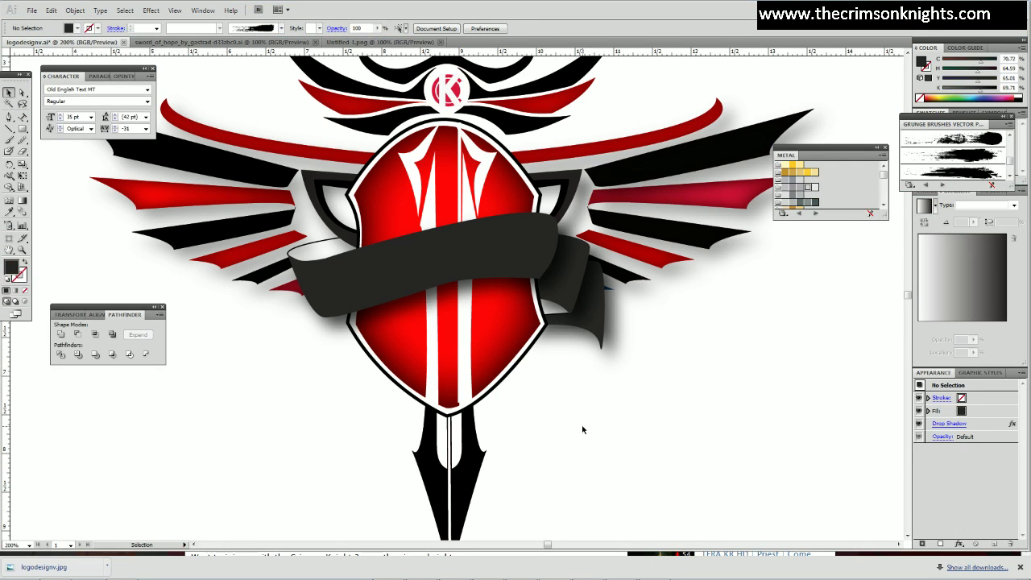
Undo the lock on the shield's outer outline and the edit made before it.
{"action": "left_click", "coordinate": [558, 318]}
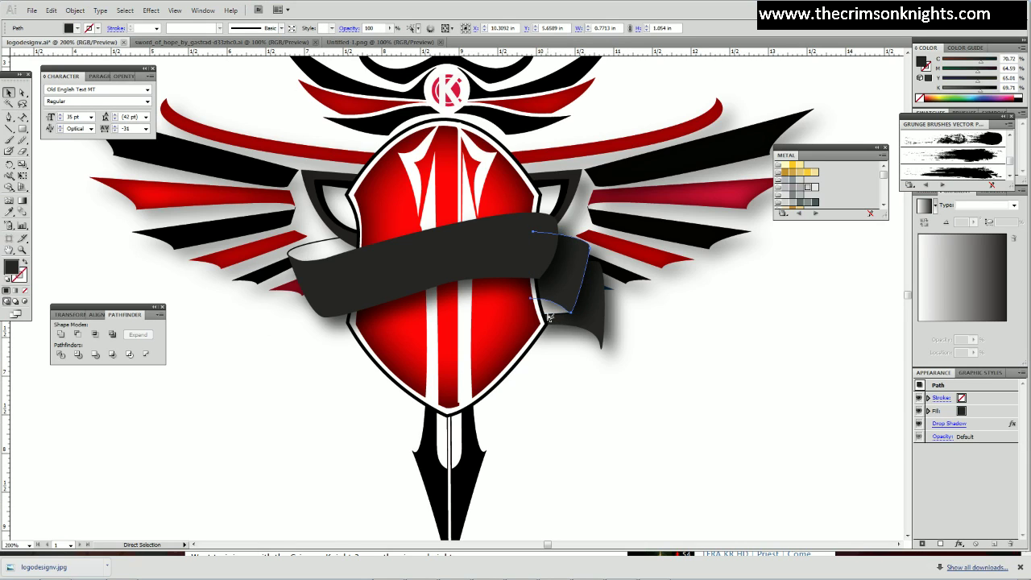
{"action": "key", "text": "v"}
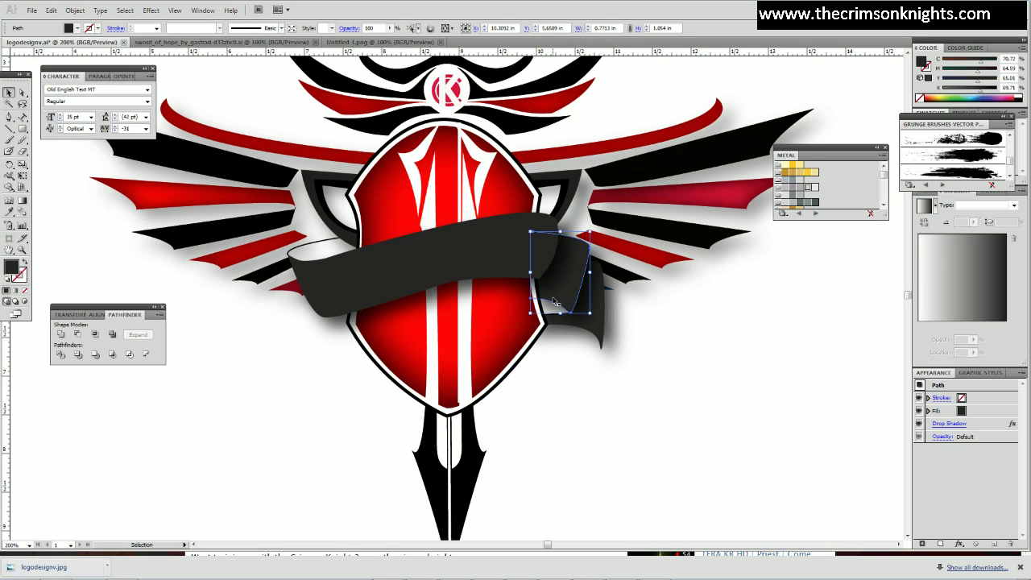
{"action": "key", "text": "ctrl+z"}
{"action": "key", "text": "ctrl+z"}
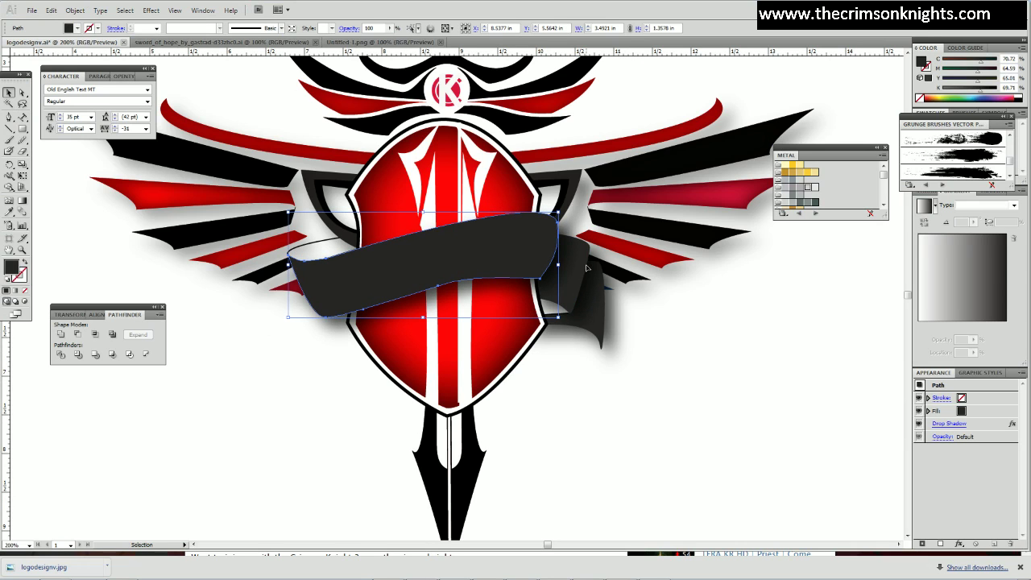
Try to select the white piece beneath the right ribbon fold, and undo the accidental shift of the fold.
{"action": "left_click", "coordinate": [697, 366]}
{"action": "left_click", "coordinate": [580, 255]}
{"action": "left_click", "coordinate": [580, 298]}
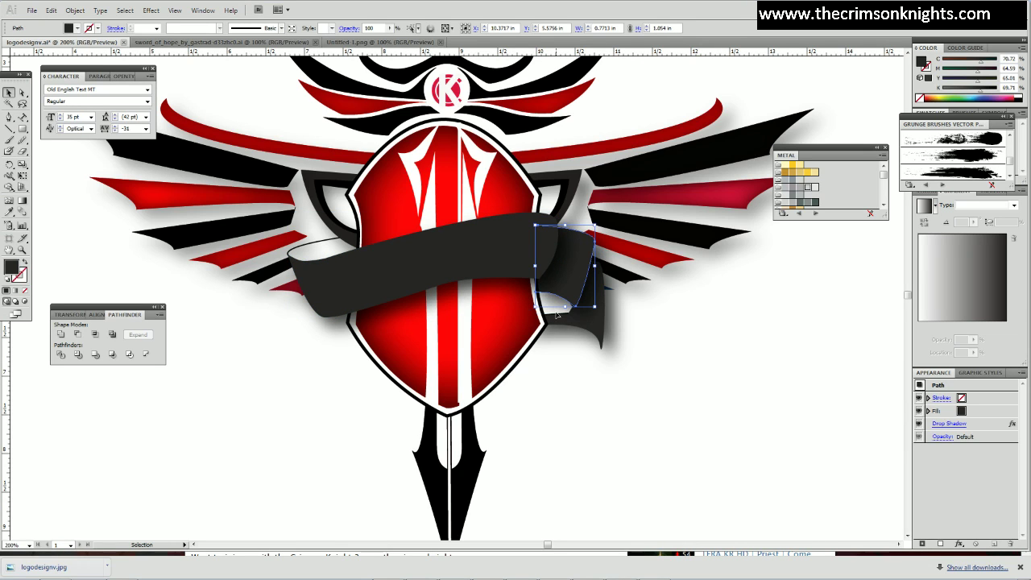
{"action": "double_click", "coordinate": [551, 313]}
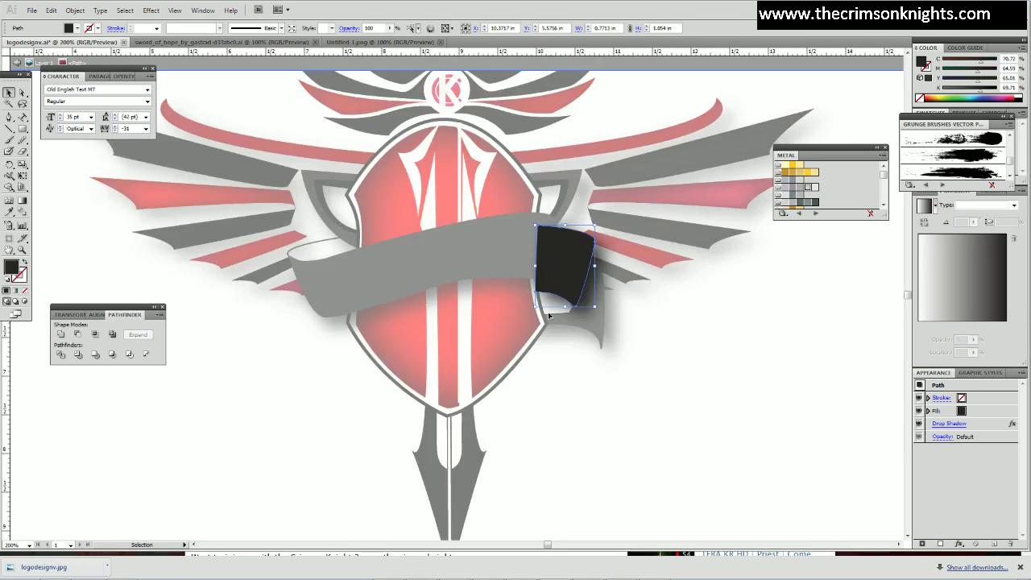
{"action": "double_click", "coordinate": [638, 390]}
{"action": "left_click", "coordinate": [554, 311]}
{"action": "left_click", "coordinate": [555, 347]}
{"action": "left_click", "coordinate": [547, 313]}
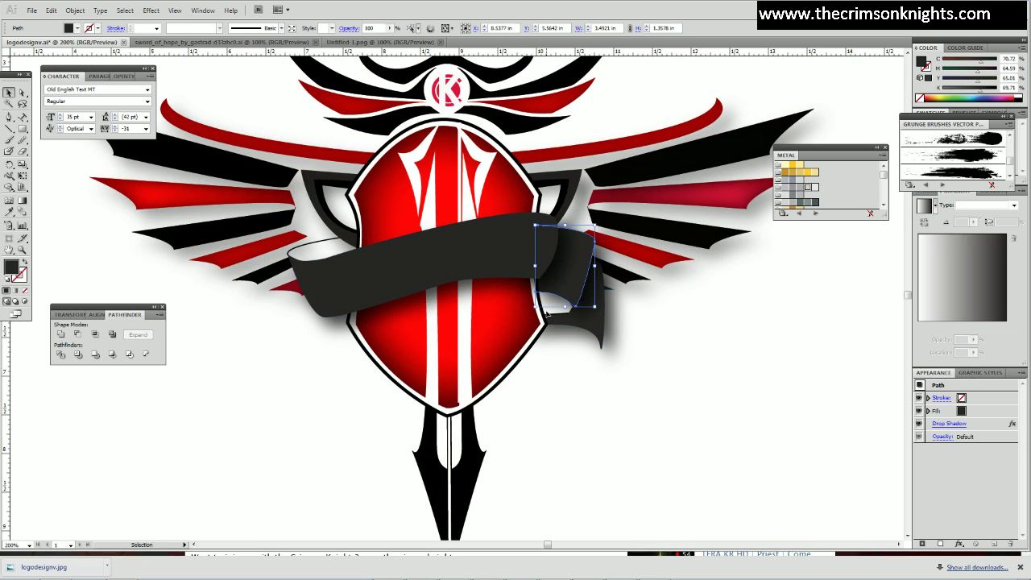
{"action": "key", "text": "ctrl+z"}
{"action": "left_click", "coordinate": [657, 420]}
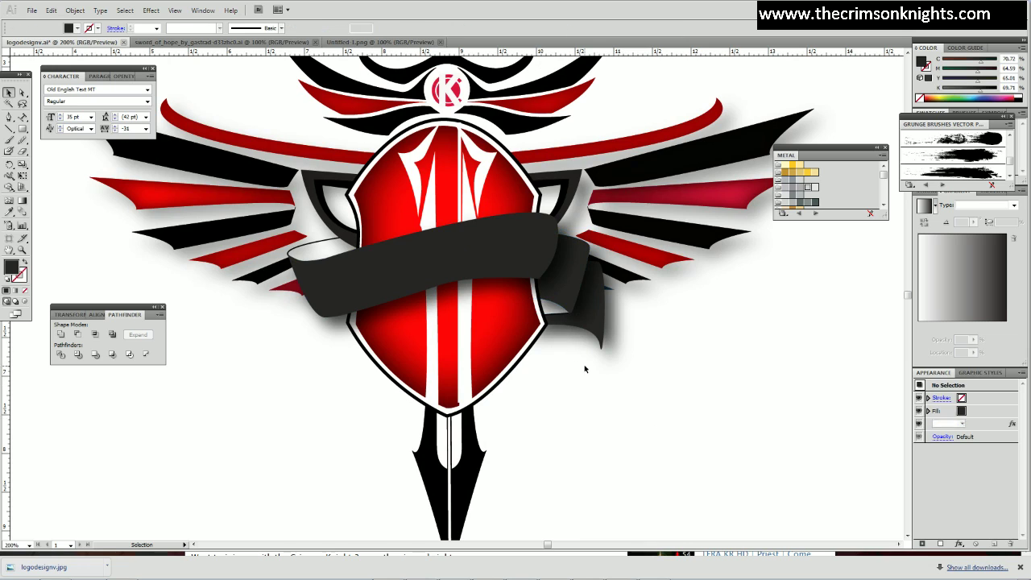
Unlock all locked artwork and try to select the white piece beneath the right ribbon fold.
{"action": "left_click", "coordinate": [570, 276]}
{"action": "key", "text": "ctrl+shift+bracketright"}
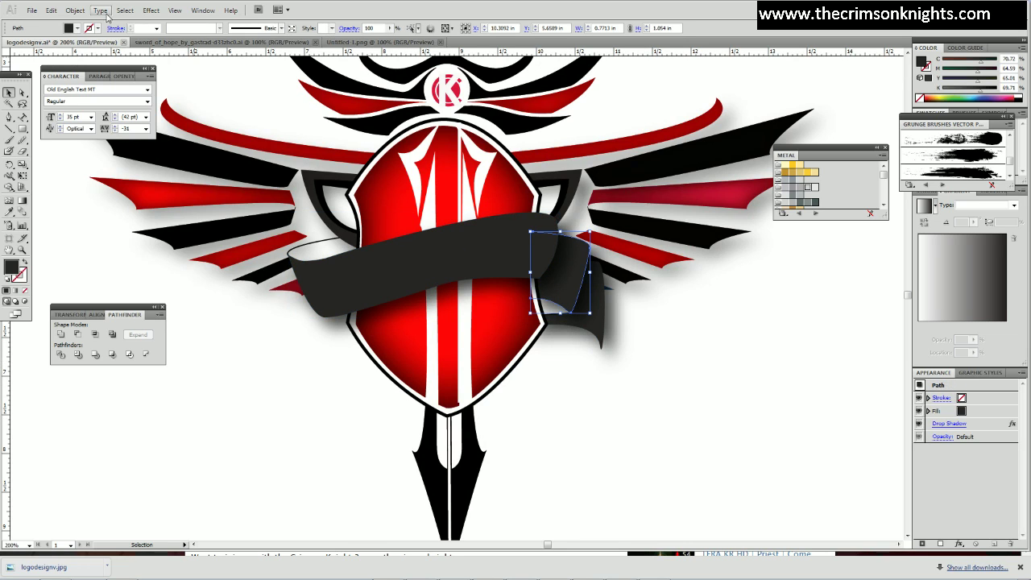
{"action": "left_click", "coordinate": [101, 11]}
{"action": "mouse_move", "coordinate": [77, 14]}
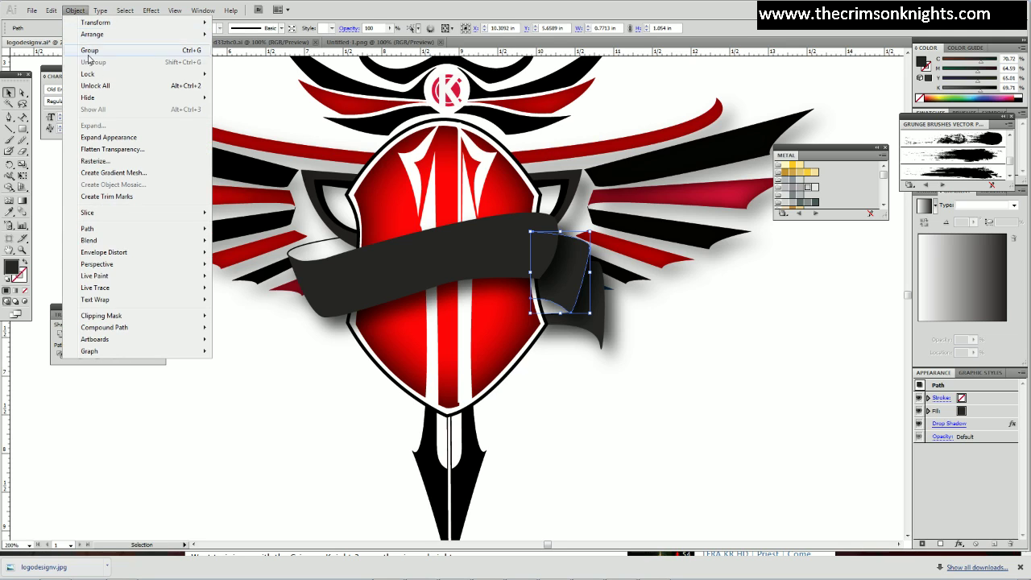
{"action": "left_click", "coordinate": [95, 87]}
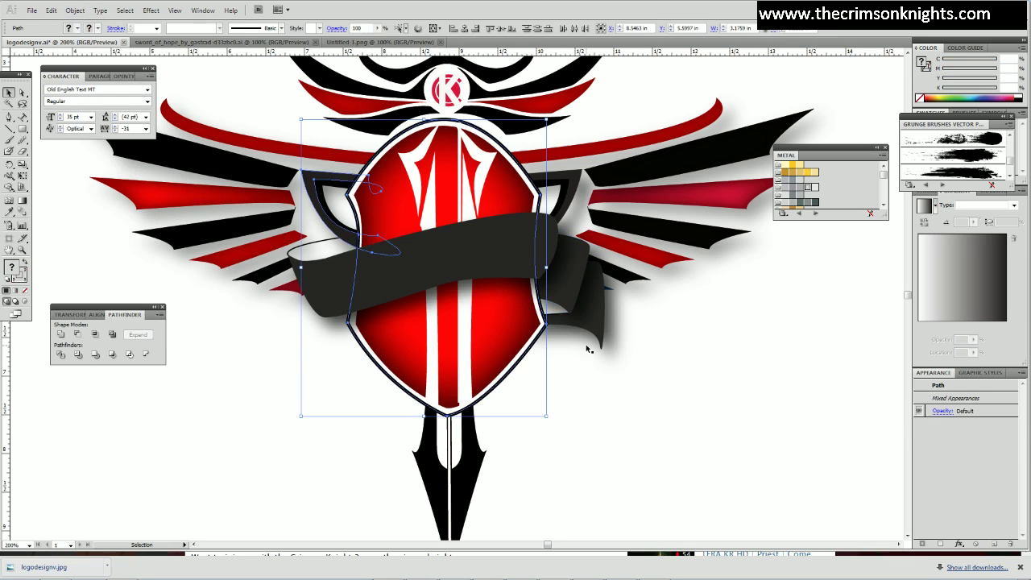
{"action": "left_click", "coordinate": [555, 314]}
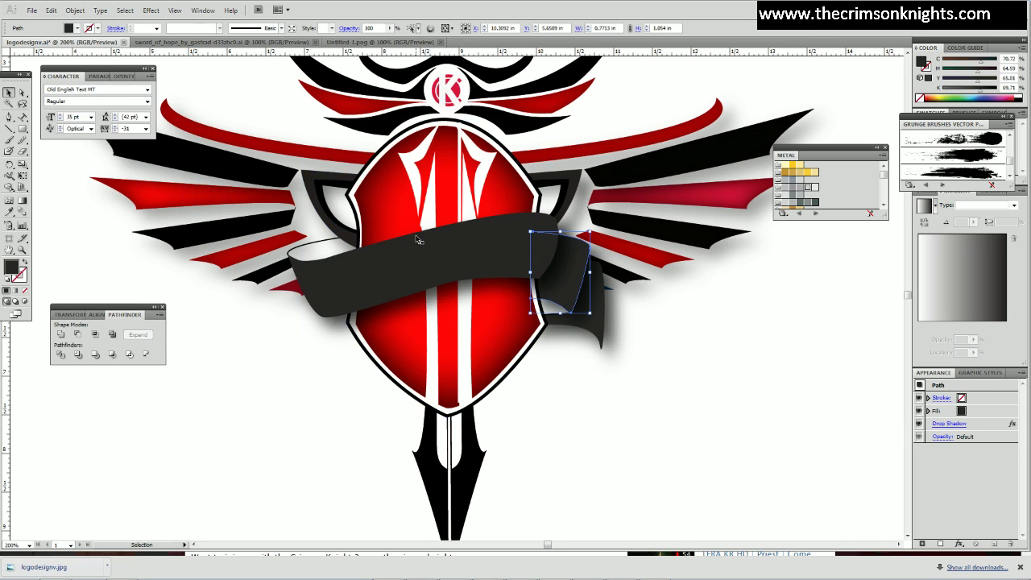
Lock the dark right ribbon fold so it cannot be selected.
{"action": "left_click", "coordinate": [75, 10]}
{"action": "mouse_move", "coordinate": [99, 75]}
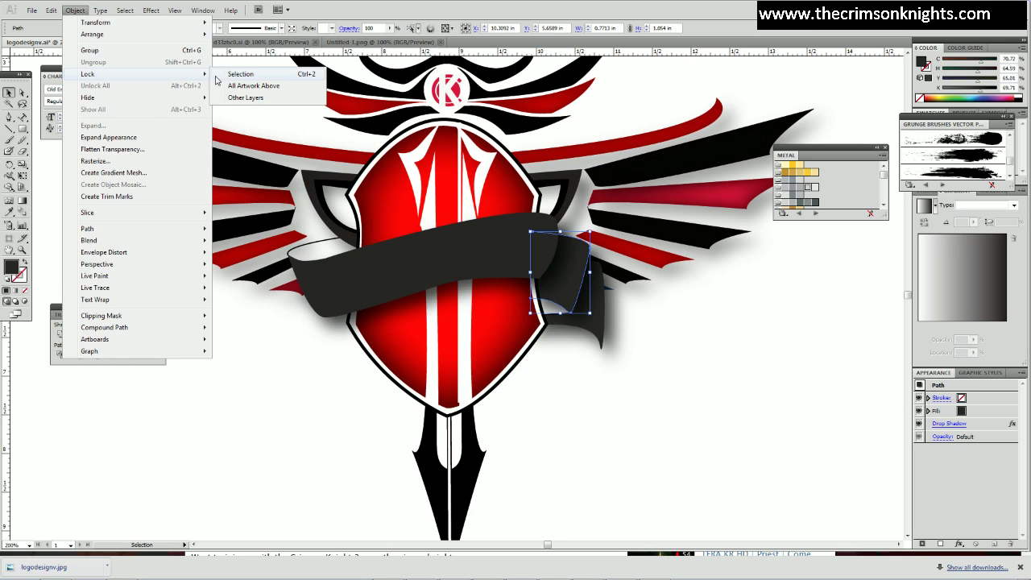
{"action": "left_click", "coordinate": [234, 78]}
{"action": "key", "text": "a"}
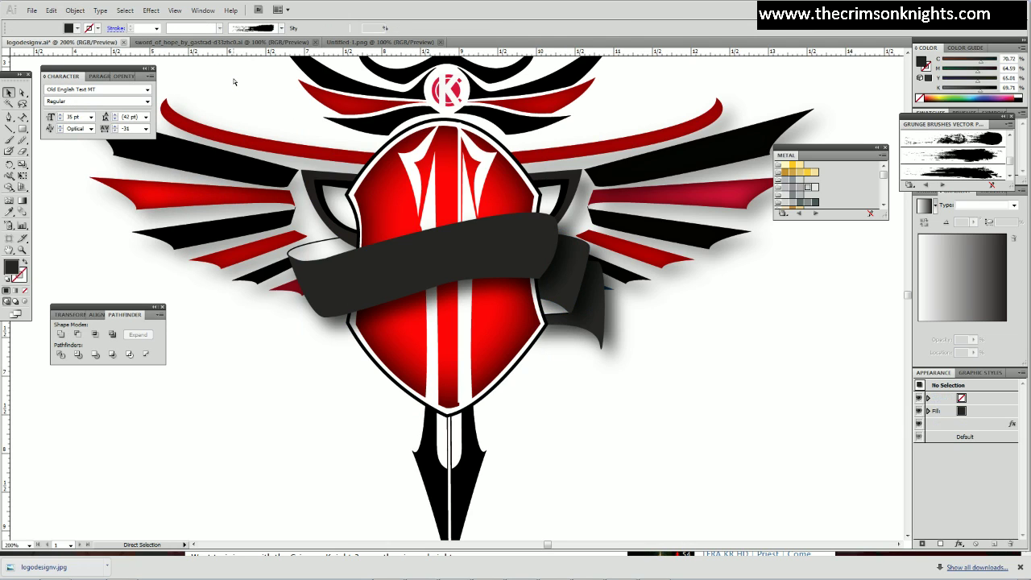
{"action": "key", "text": "v"}
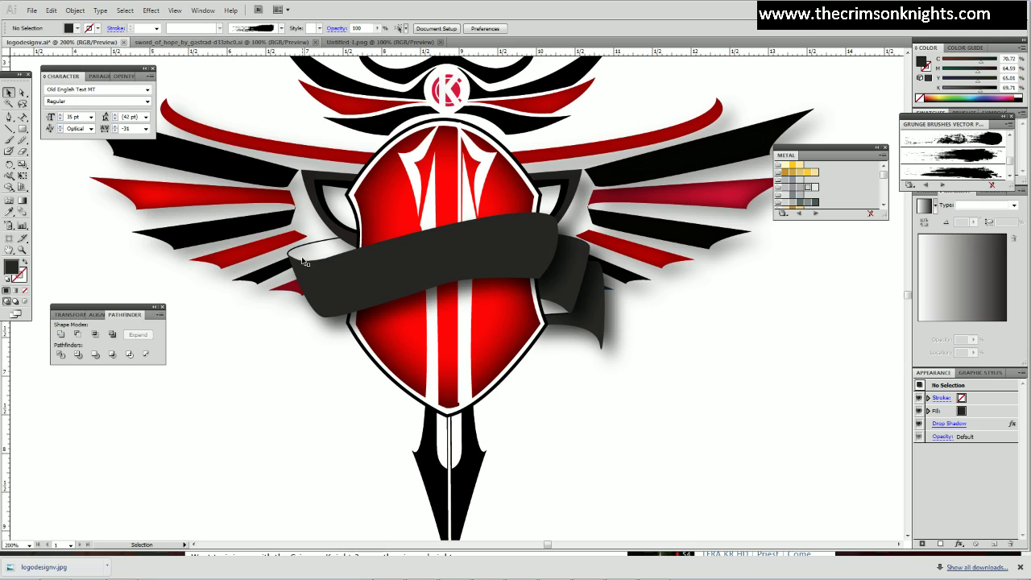
Lock the dark right ribbon fold again and select the white 1 pt stroked piece beneath it.
{"action": "left_click", "coordinate": [331, 248]}
{"action": "left_click", "coordinate": [346, 243]}
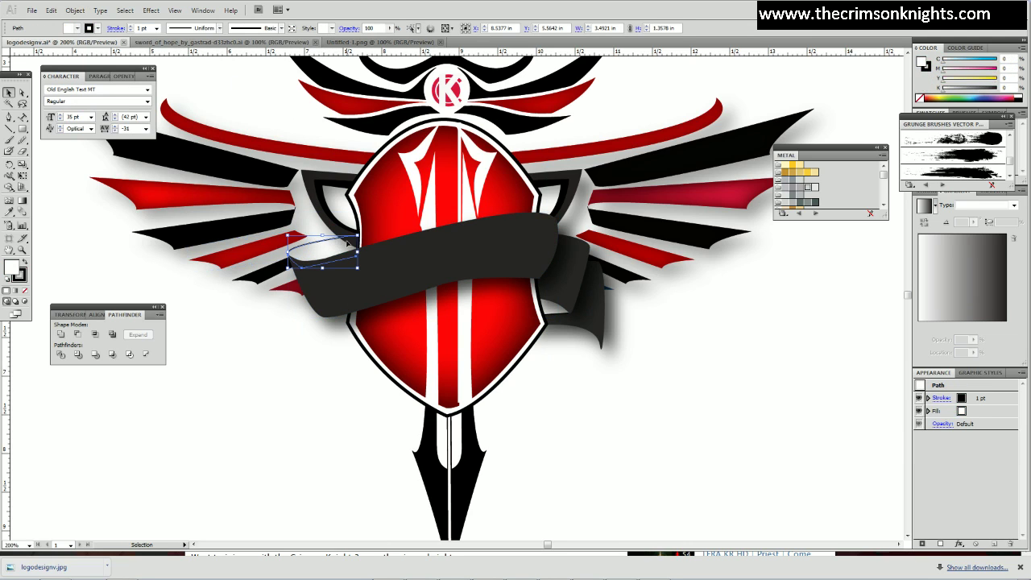
{"action": "left_click", "coordinate": [519, 249]}
{"action": "left_click", "coordinate": [579, 268]}
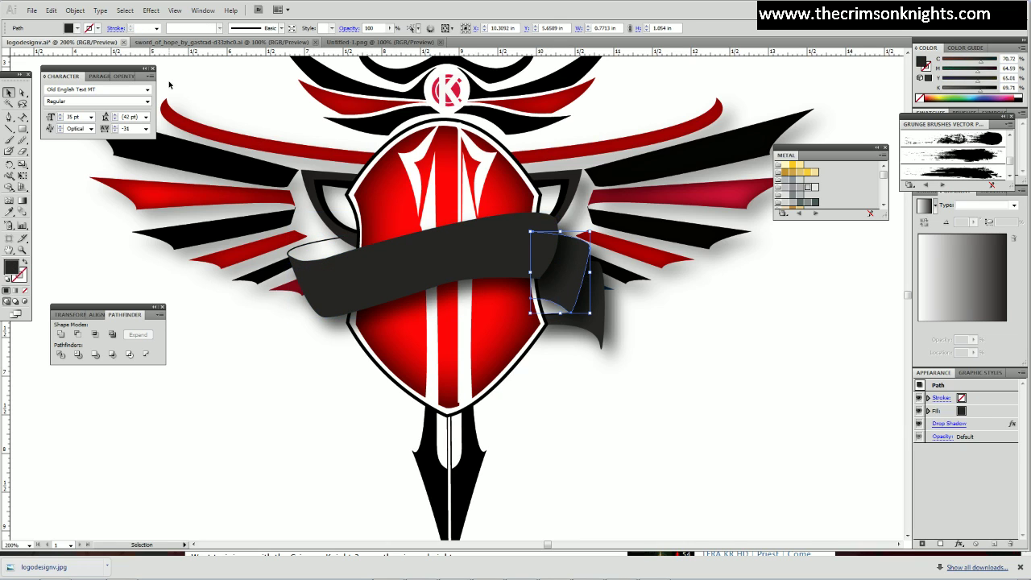
{"action": "left_click", "coordinate": [75, 9]}
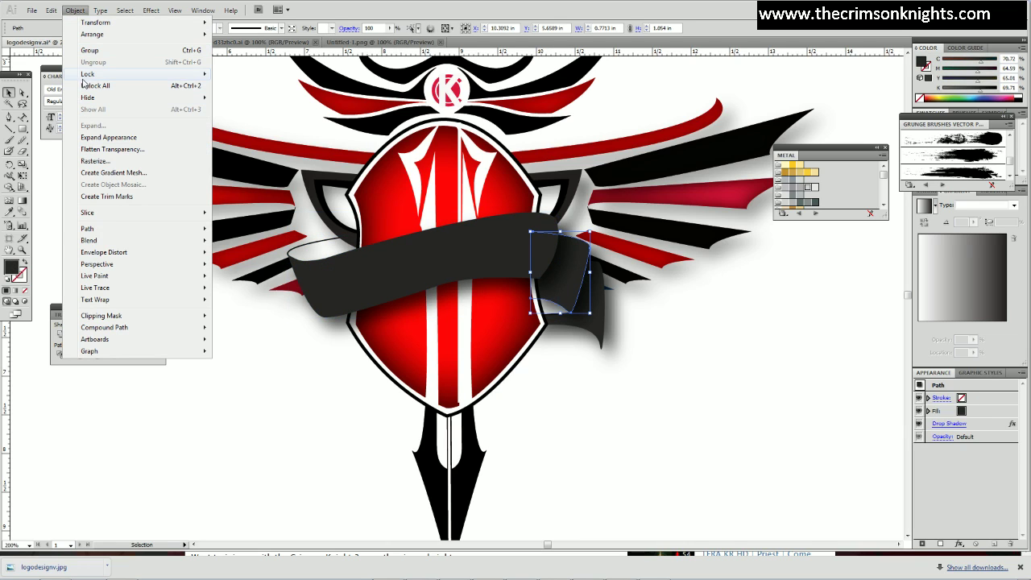
{"action": "mouse_move", "coordinate": [104, 76]}
{"action": "left_click", "coordinate": [240, 77]}
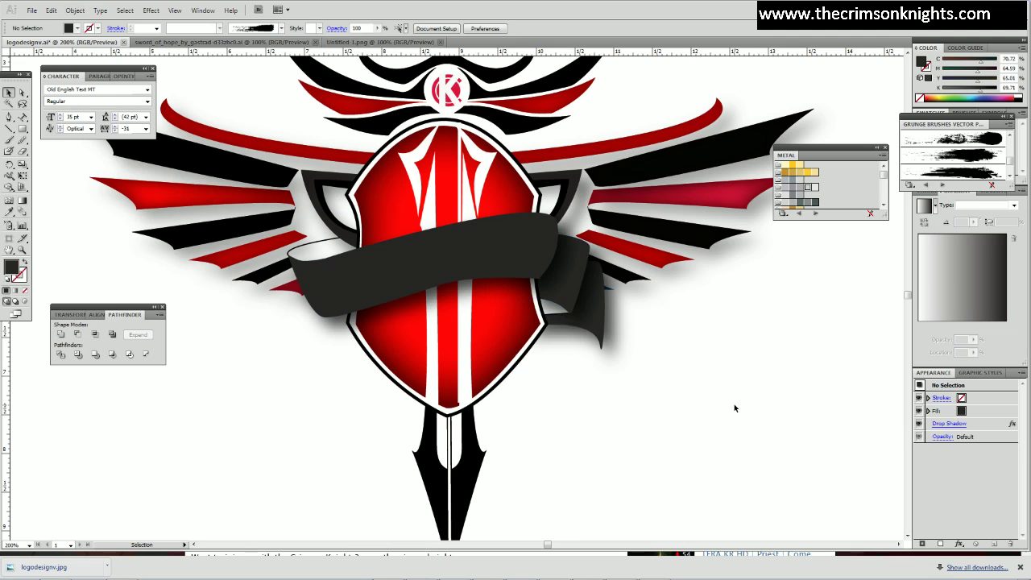
{"action": "left_click", "coordinate": [557, 316]}
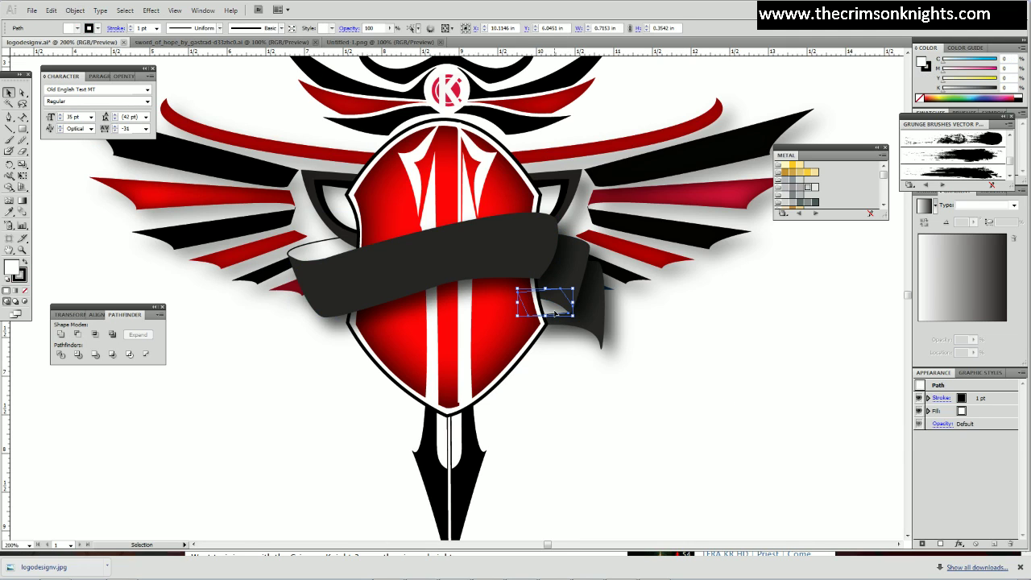
Unlock all locked artwork and clear the selection.
{"action": "left_click", "coordinate": [75, 9]}
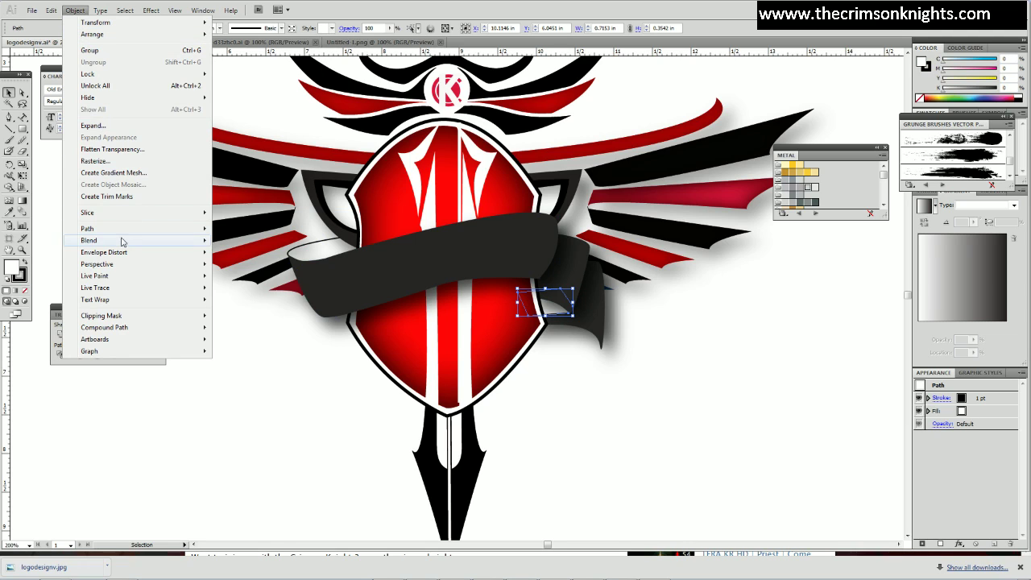
{"action": "mouse_move", "coordinate": [114, 257]}
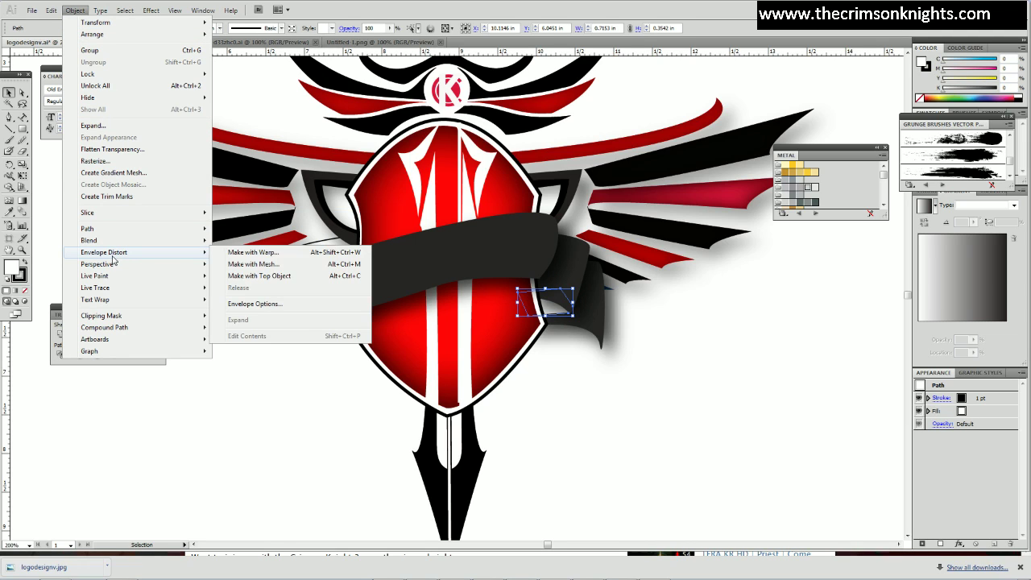
{"action": "left_click", "coordinate": [104, 85]}
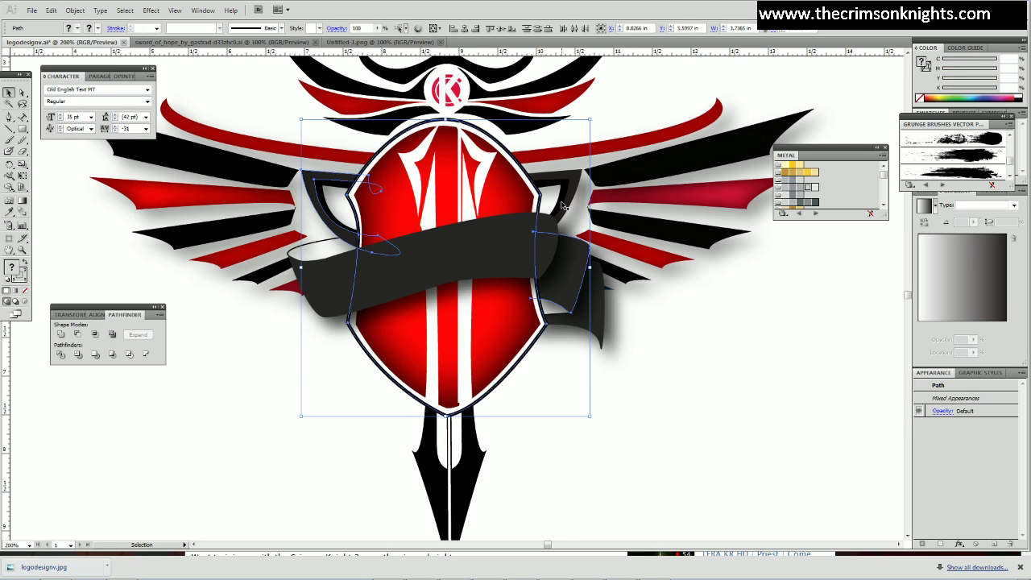
{"action": "left_click", "coordinate": [581, 269], "text": "shift"}
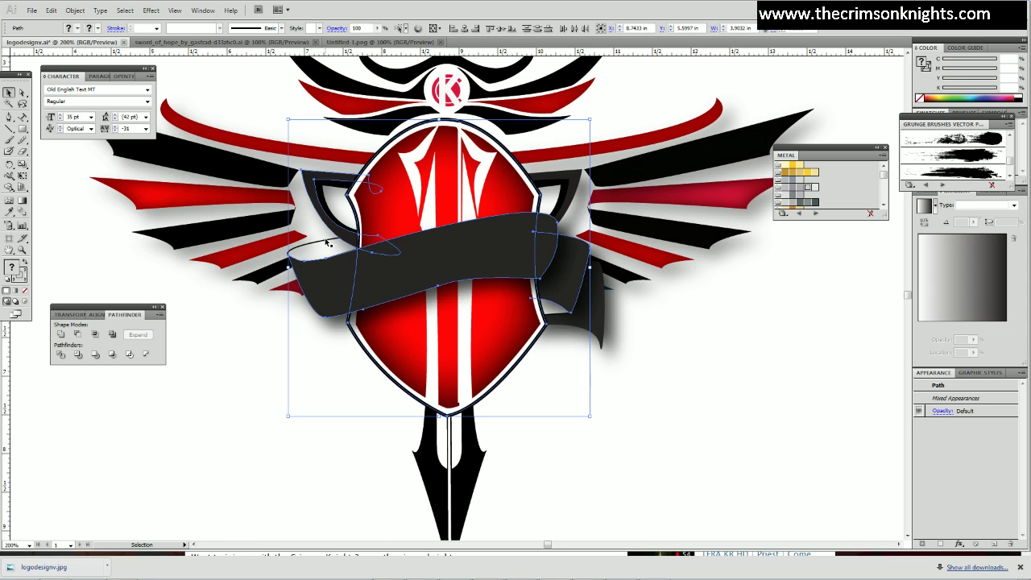
{"action": "left_click", "coordinate": [706, 392]}
Switch to the Twitch channel page in Chrome, check the chat for new messages, and return to Illustrator.
{"action": "key", "text": "alt+Tab"}
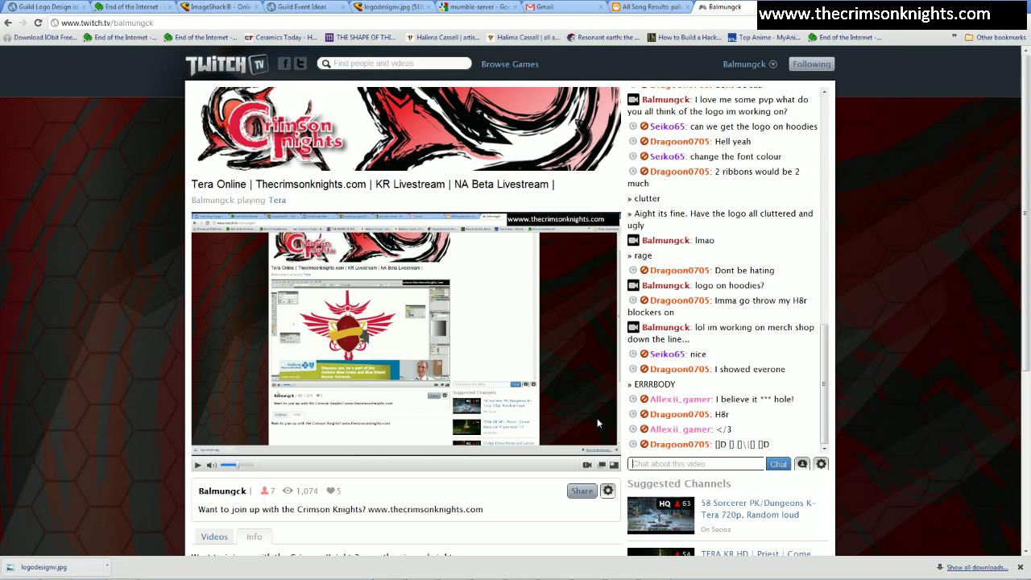
{"action": "key", "text": "alt+Tab"}
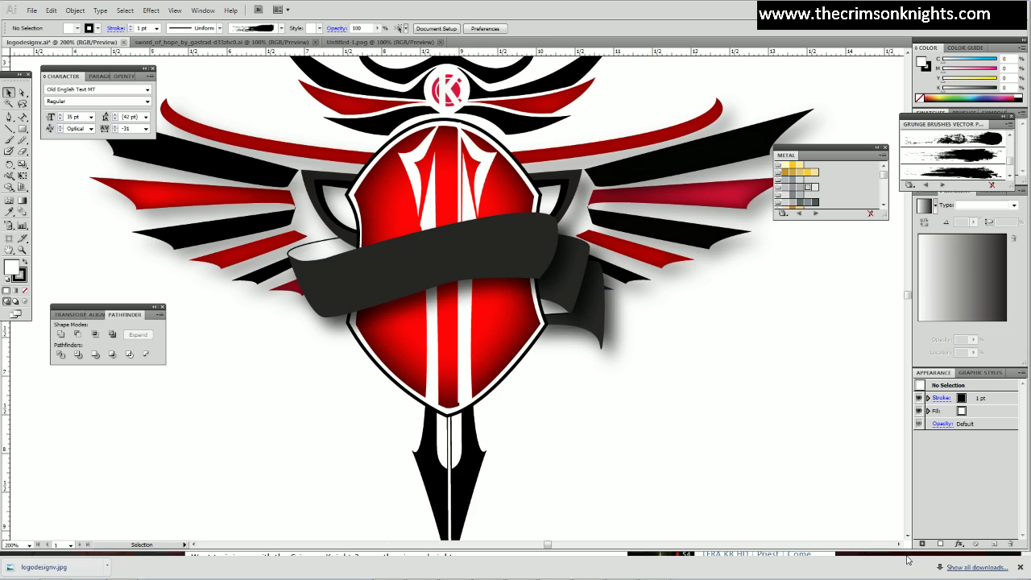
{"action": "mouse_move", "coordinate": [556, 578]}
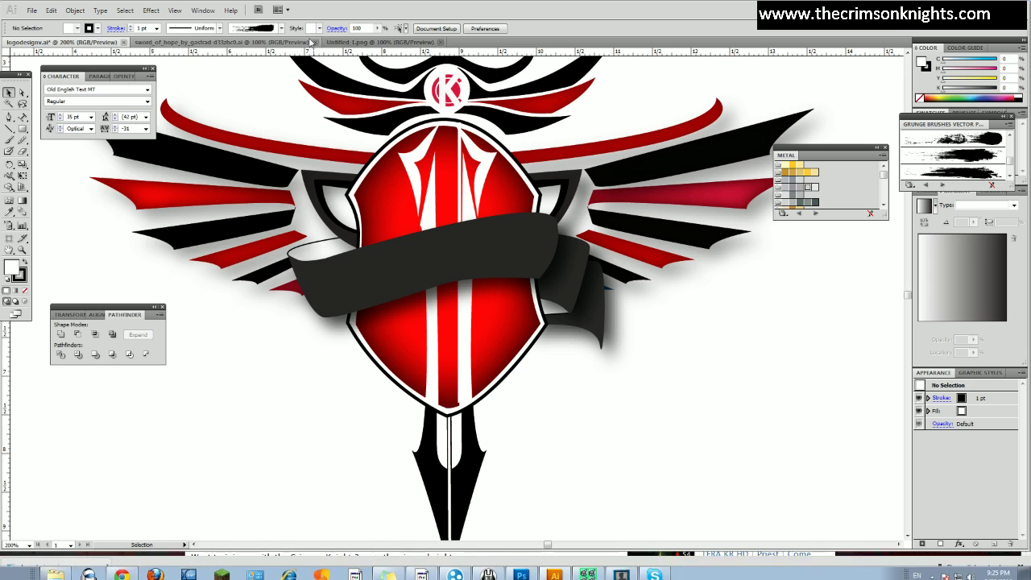
{"action": "key", "text": "alt+Tab"}
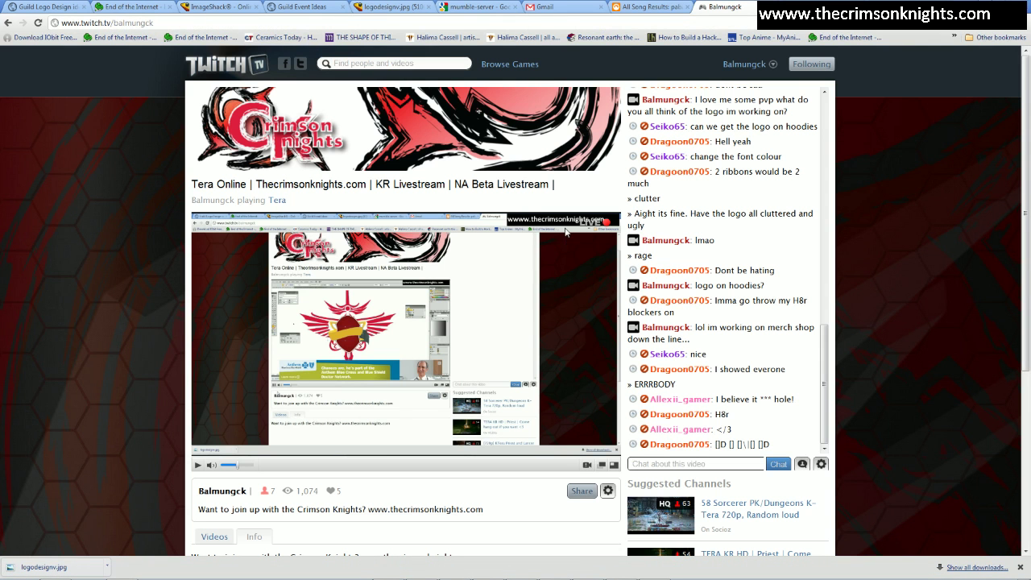
{"action": "key", "text": "alt+Tab"}
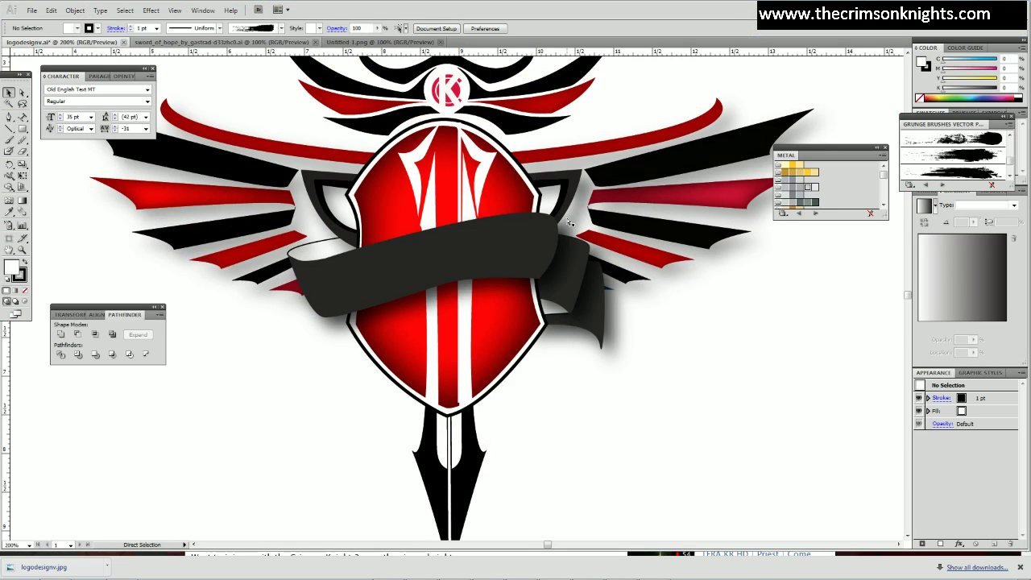
Shorten the dark right ribbon fold slightly from its lower edge, to a height of 1.0331 in.
{"action": "key", "text": "v"}
{"action": "left_click_drag", "start_coordinate": [497, 272], "coordinate": [569, 288]}
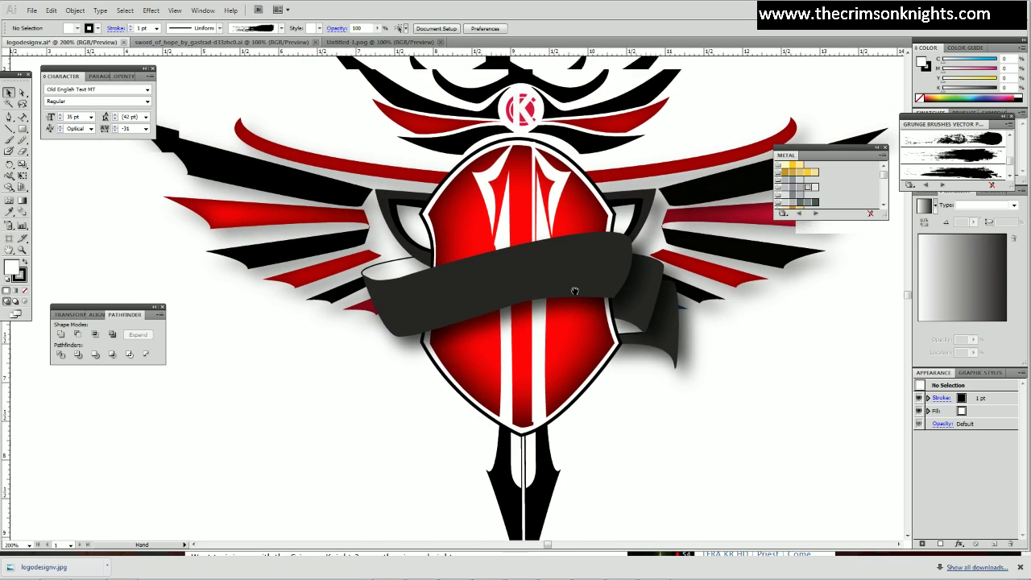
{"action": "left_click", "coordinate": [571, 287]}
{"action": "left_click", "coordinate": [644, 293]}
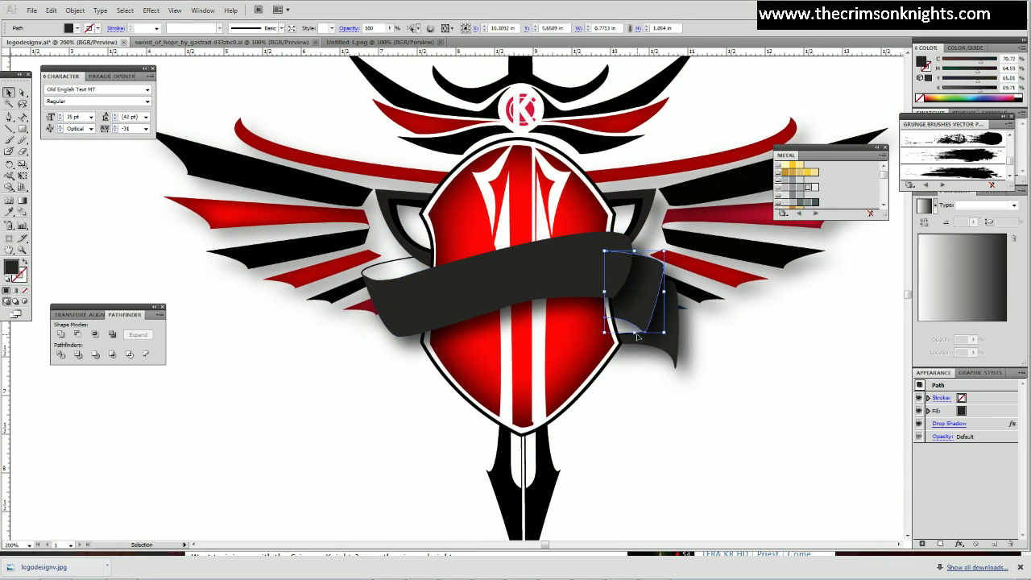
{"action": "left_click", "coordinate": [633, 344]}
{"action": "left_click", "coordinate": [628, 338]}
{"action": "left_click_drag", "start_coordinate": [634, 333], "coordinate": [634, 331]}
{"action": "left_click", "coordinate": [737, 404]}
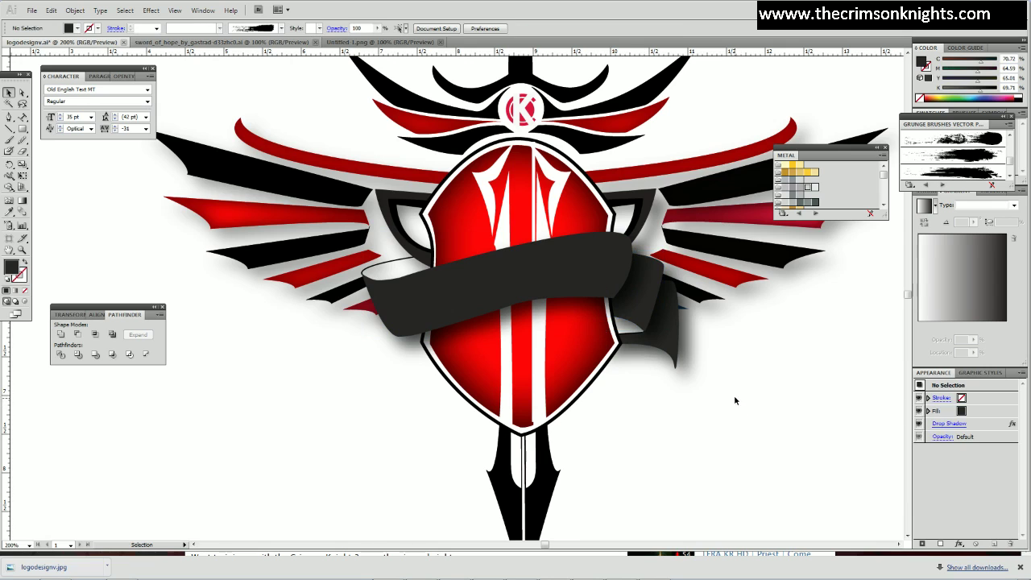
Move the dark right ribbon fold and the white piece beneath it to the right, away from the main banner.
{"action": "left_click", "coordinate": [616, 282]}
{"action": "left_click", "coordinate": [645, 306]}
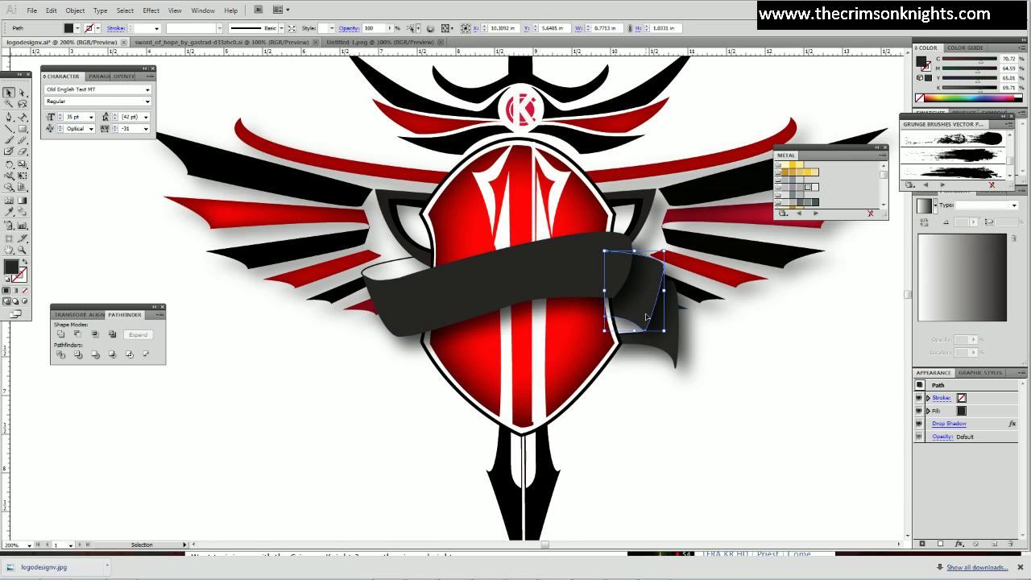
{"action": "left_click_drag", "start_coordinate": [645, 320], "coordinate": [708, 315]}
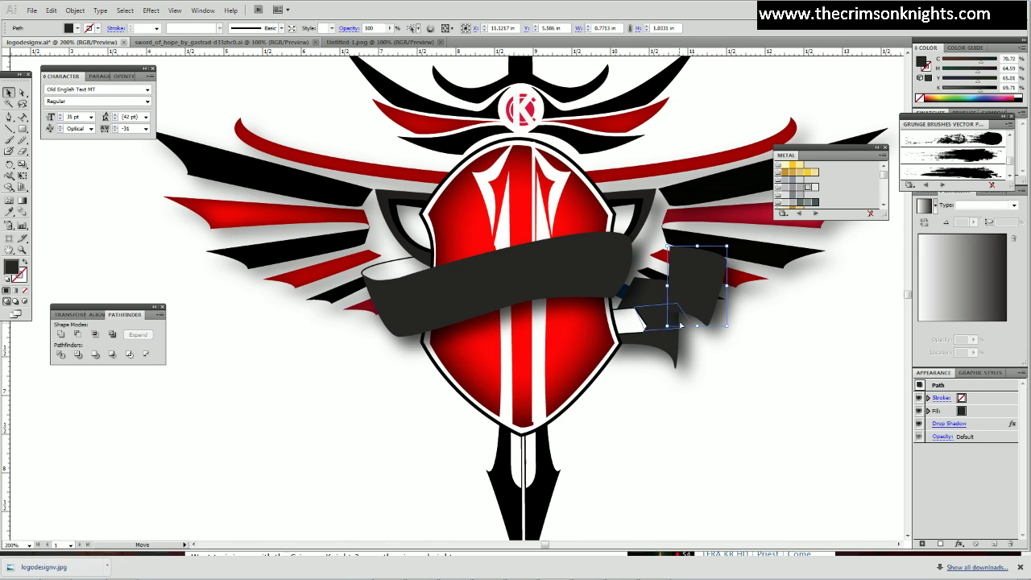
{"action": "left_click", "coordinate": [699, 328]}
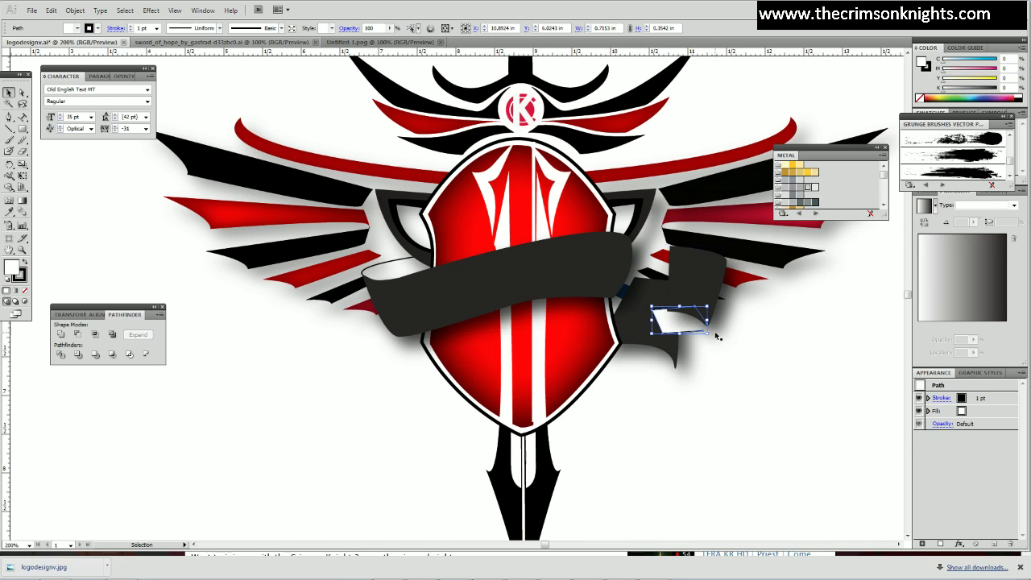
Nudge the white piece up and right against the fold's lower edge, to about X 10.95 in, Y 5.97 in.
{"action": "key", "text": "Up"}
{"action": "key", "text": "Right"}
{"action": "key", "text": "Right"}
{"action": "key", "text": "Right"}
{"action": "key", "text": "Up"}
{"action": "key", "text": "Up"}
{"action": "key", "text": "Right"}
{"action": "key", "text": "Right"}
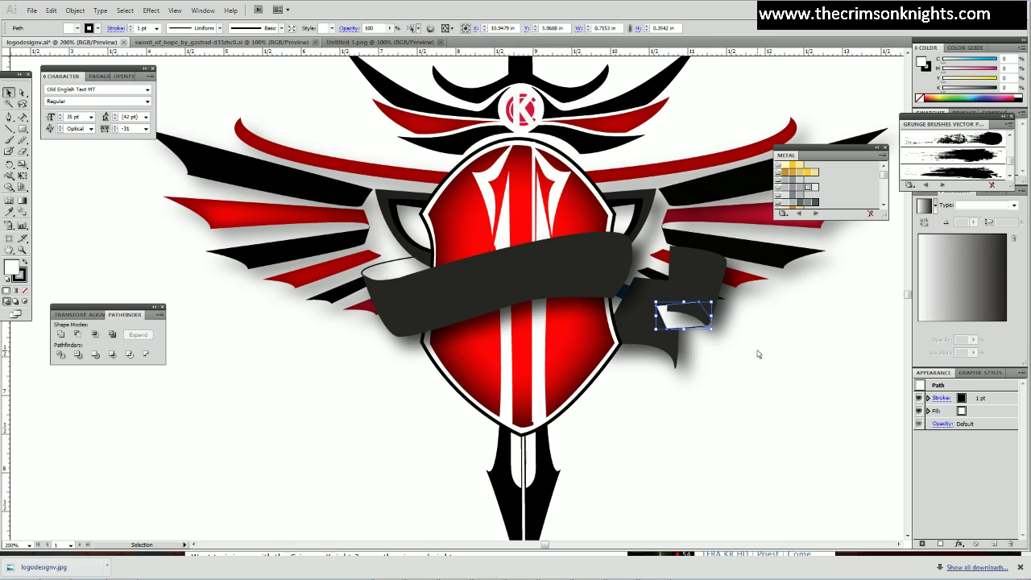
{"action": "left_click", "coordinate": [758, 352]}
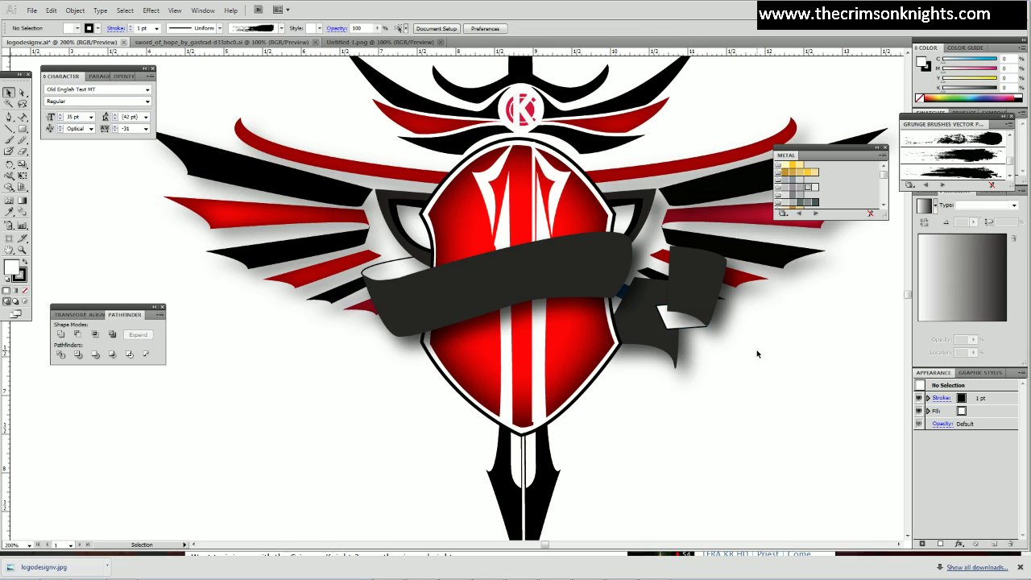
Move the fold and its white piece together farther right and slightly up, past the ribbon tail, and keep both selected.
{"action": "left_click", "coordinate": [682, 324]}
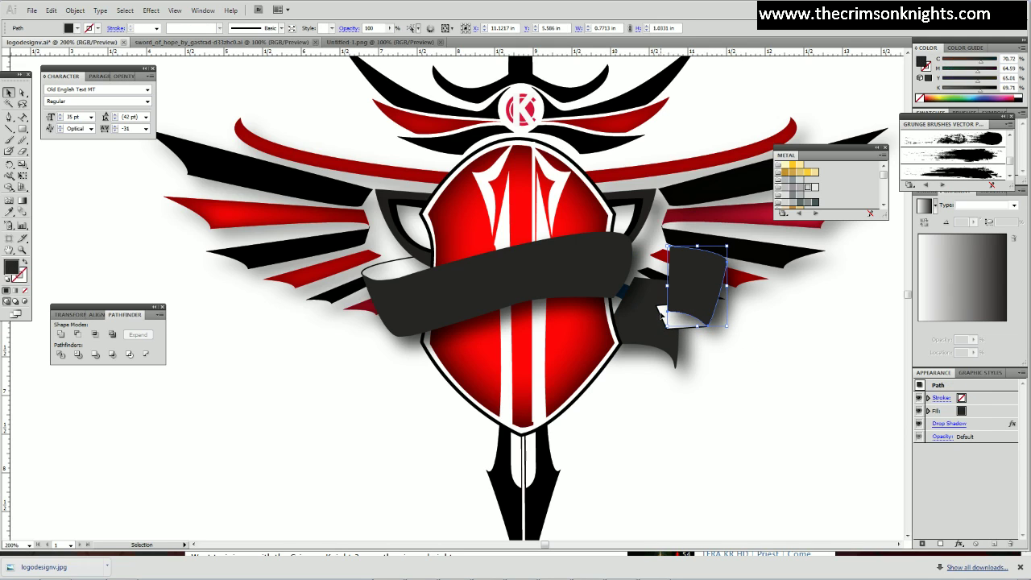
{"action": "left_click", "coordinate": [720, 370]}
{"action": "left_click_drag", "start_coordinate": [670, 329], "coordinate": [707, 290]}
{"action": "left_click", "coordinate": [668, 320]}
{"action": "left_click_drag", "start_coordinate": [667, 320], "coordinate": [697, 311]}
{"action": "left_click", "coordinate": [727, 269], "text": "shift"}
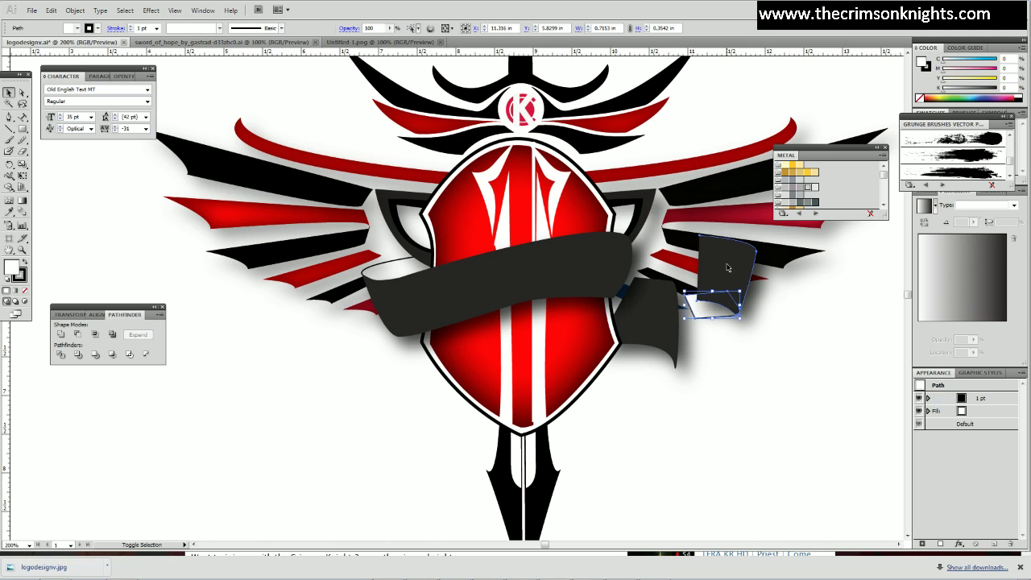
Group the dark right ribbon fold with the white piece beneath it.
{"action": "right_click", "coordinate": [728, 266]}
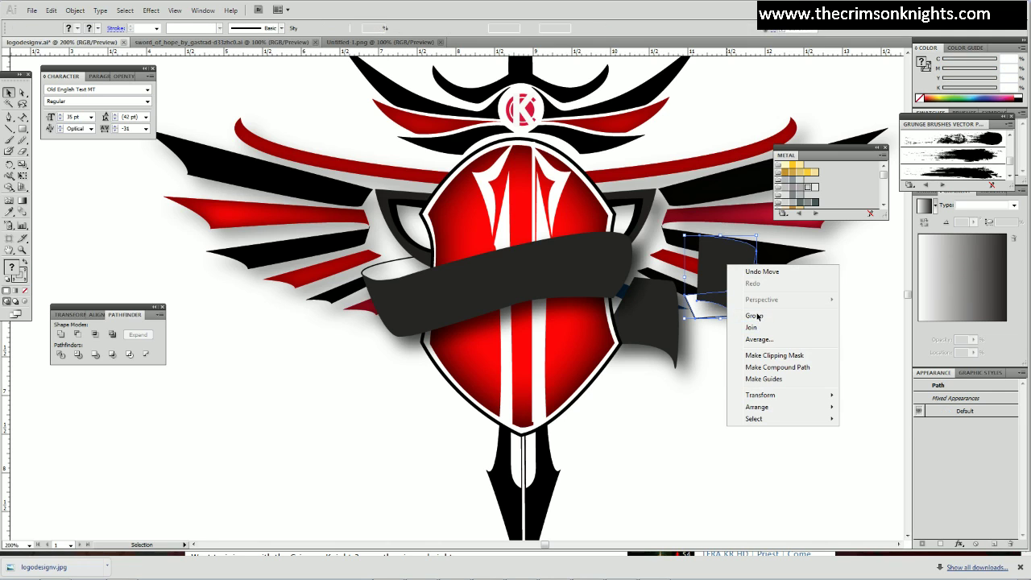
{"action": "left_click", "coordinate": [755, 316]}
{"action": "left_click", "coordinate": [811, 351]}
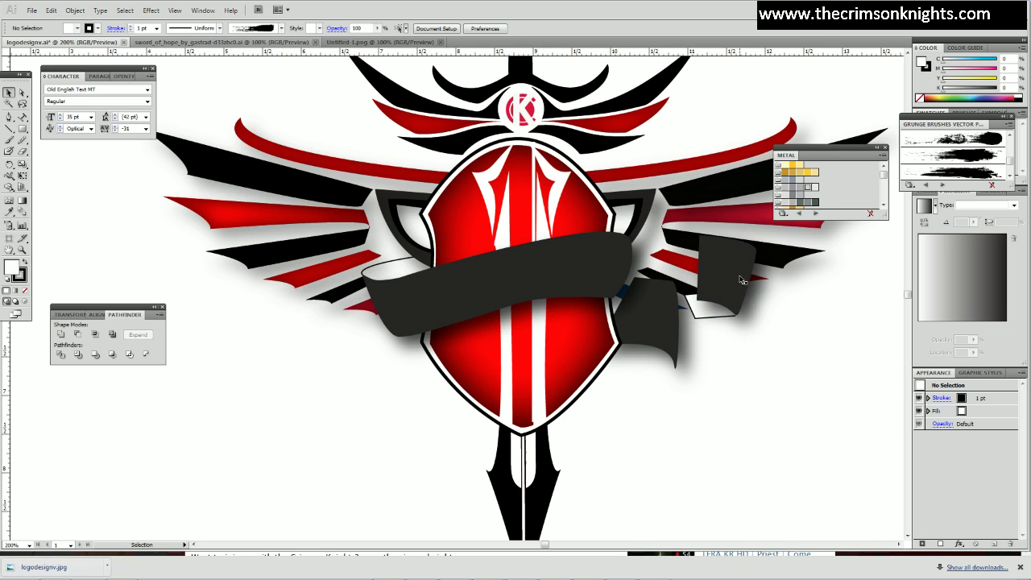
Move the fold group back behind the main banner's right end, to about X 10.31 in, Y 5.56 in.
{"action": "left_click_drag", "start_coordinate": [709, 289], "coordinate": [654, 287]}
{"action": "left_click", "coordinate": [796, 382]}
{"action": "left_click", "coordinate": [626, 283]}
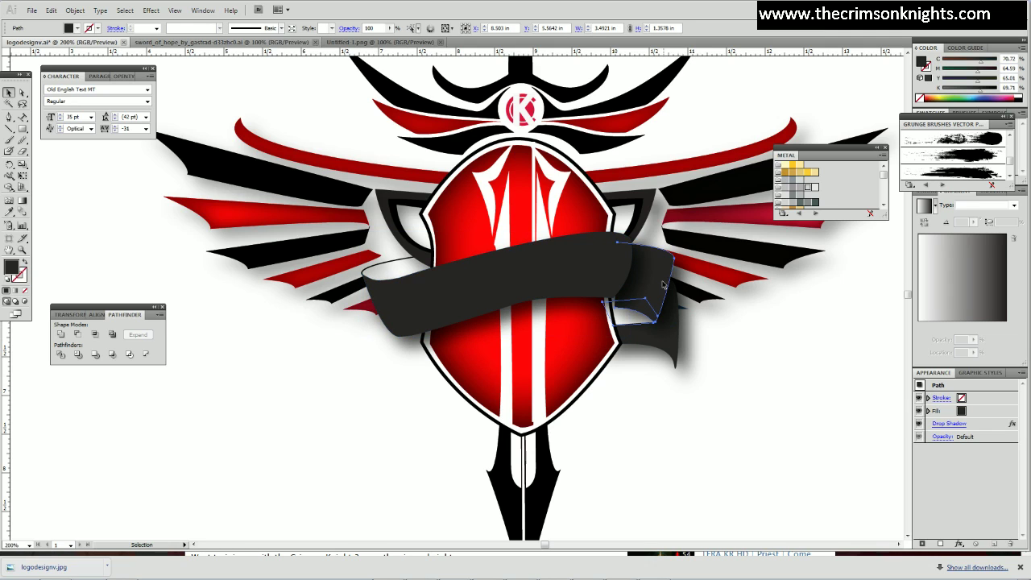
{"action": "left_click", "coordinate": [664, 287]}
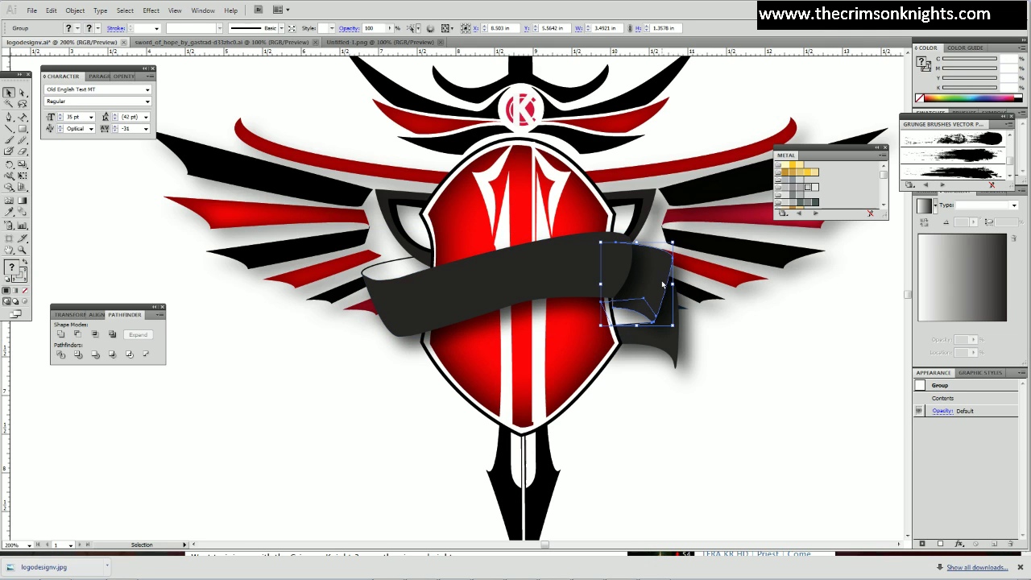
{"action": "left_click", "coordinate": [801, 416]}
{"action": "left_click", "coordinate": [673, 352]}
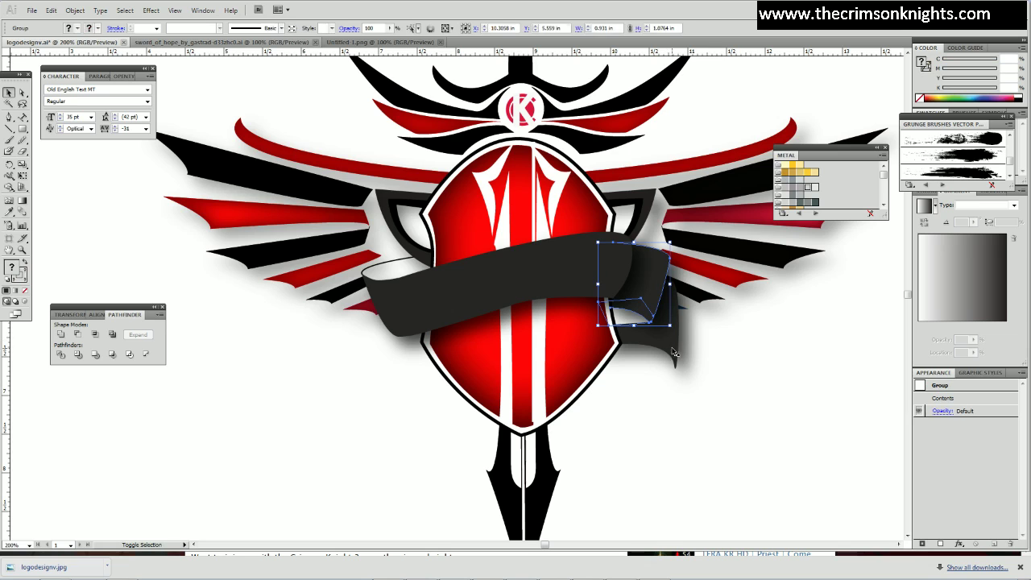
{"action": "left_click", "coordinate": [759, 397]}
Try to select the ribbon's tail, fold group, main banner and white left curl together.
{"action": "left_click", "coordinate": [640, 319]}
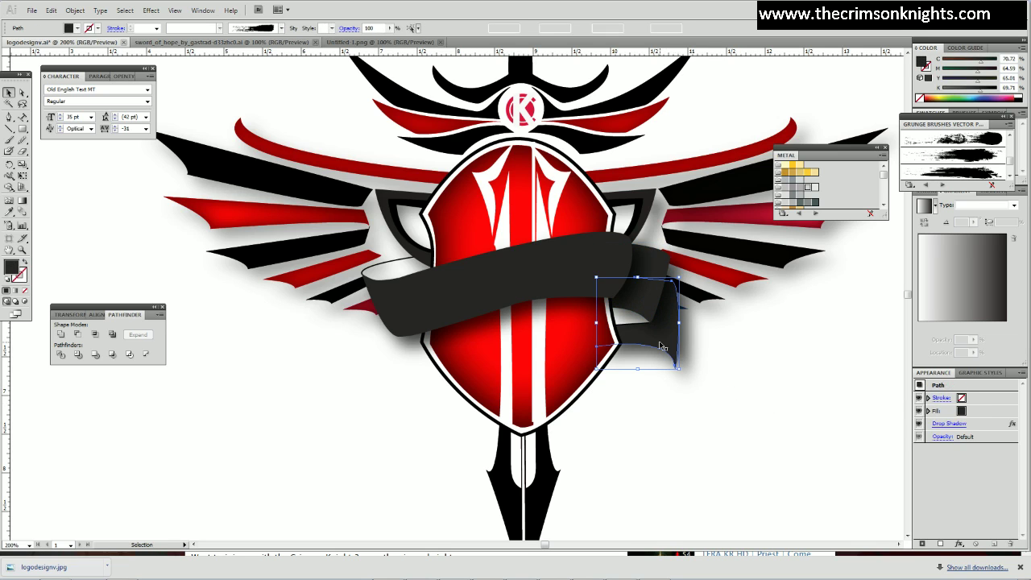
{"action": "left_click", "coordinate": [661, 270], "text": "shift"}
{"action": "left_click", "coordinate": [372, 257], "text": "shift"}
{"action": "left_click", "coordinate": [410, 266], "text": "shift"}
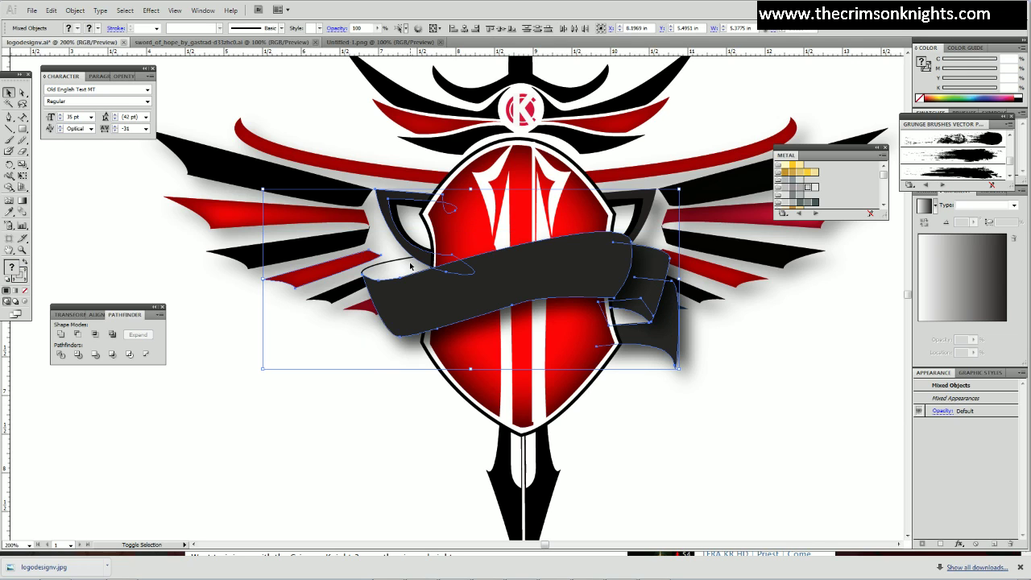
{"action": "left_click", "coordinate": [371, 255], "text": "shift"}
{"action": "left_click", "coordinate": [420, 264], "text": "shift"}
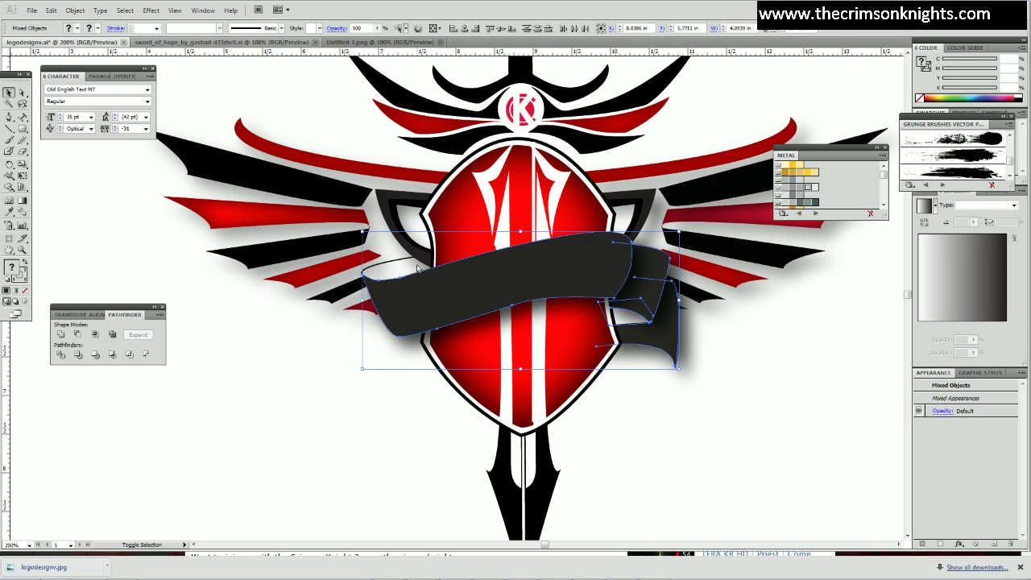
Unlock all locked artwork in the logo.
{"action": "left_click", "coordinate": [411, 250]}
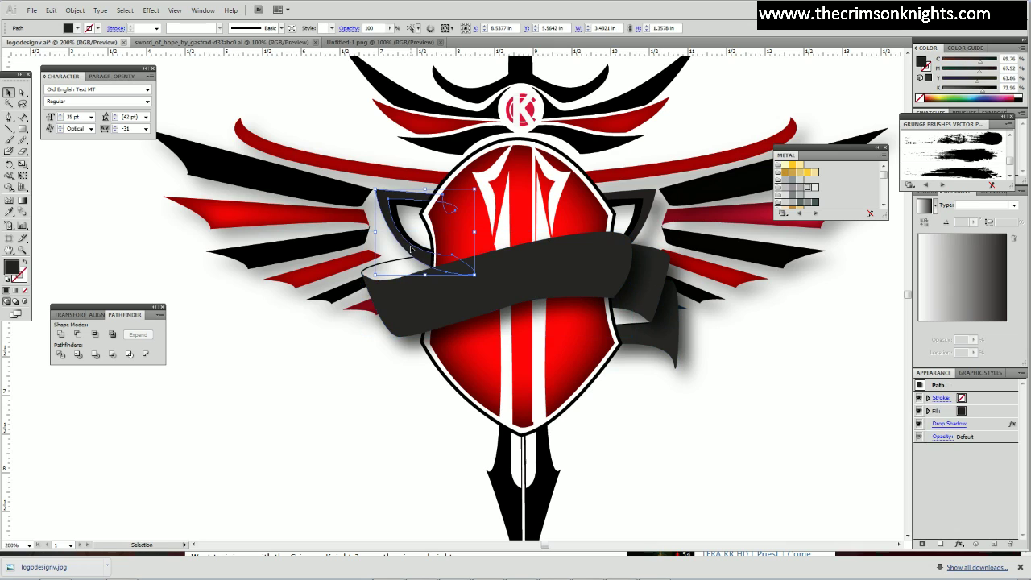
{"action": "left_click", "coordinate": [75, 10]}
{"action": "mouse_move", "coordinate": [99, 79]}
{"action": "left_click", "coordinate": [232, 85]}
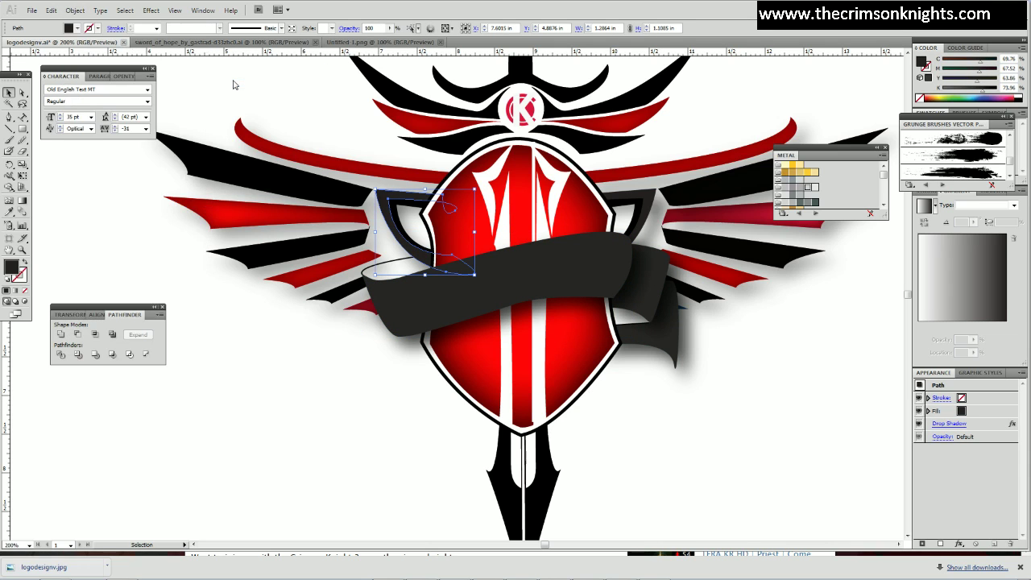
{"action": "left_click", "coordinate": [76, 11]}
{"action": "mouse_move", "coordinate": [147, 74]}
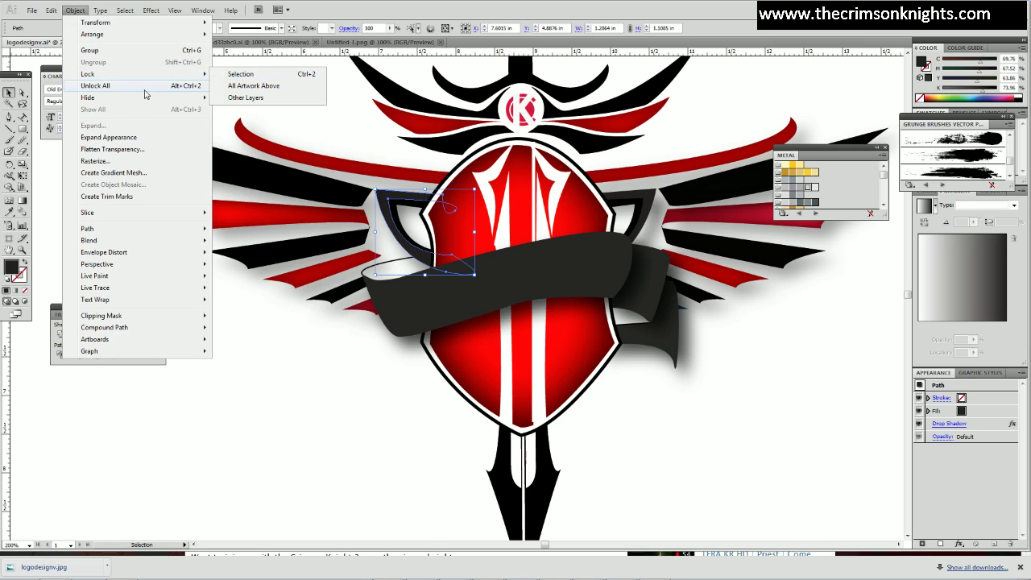
{"action": "left_click", "coordinate": [145, 85]}
Lock the dark curved bracket shape beside the shield's left edge.
{"action": "left_click", "coordinate": [401, 252]}
{"action": "left_click", "coordinate": [75, 11]}
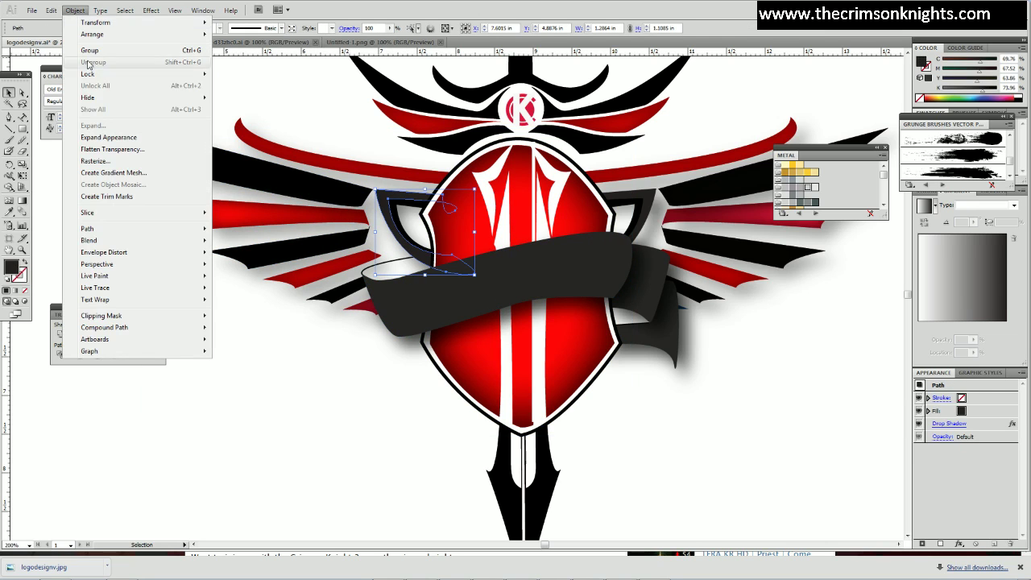
{"action": "mouse_move", "coordinate": [167, 74]}
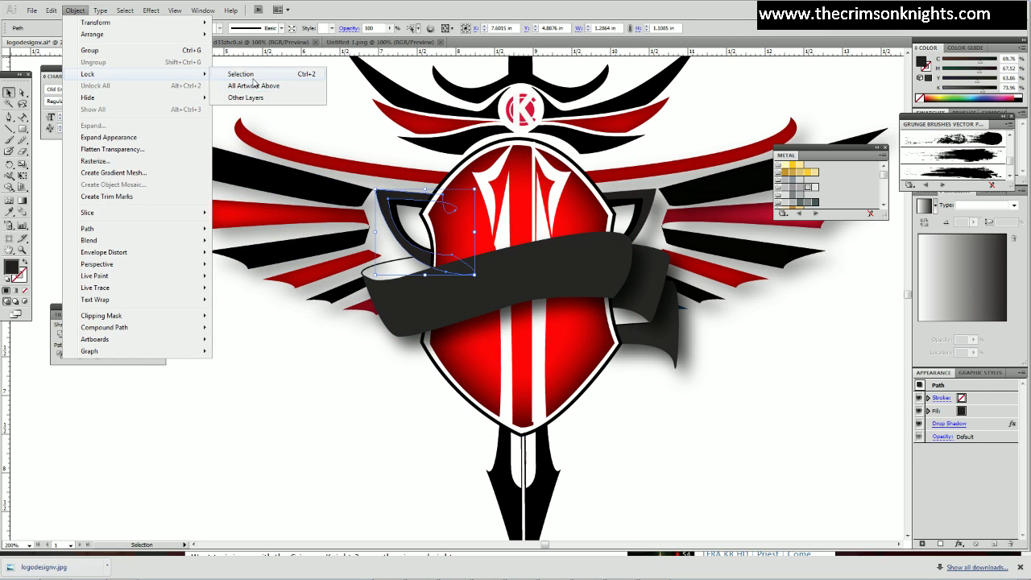
{"action": "left_click", "coordinate": [241, 74]}
Duplicate the white left curl, main banner, fold group and tail together below the original ribbon, at about X 8.82 in, Y 6.83 in.
{"action": "left_click", "coordinate": [413, 263]}
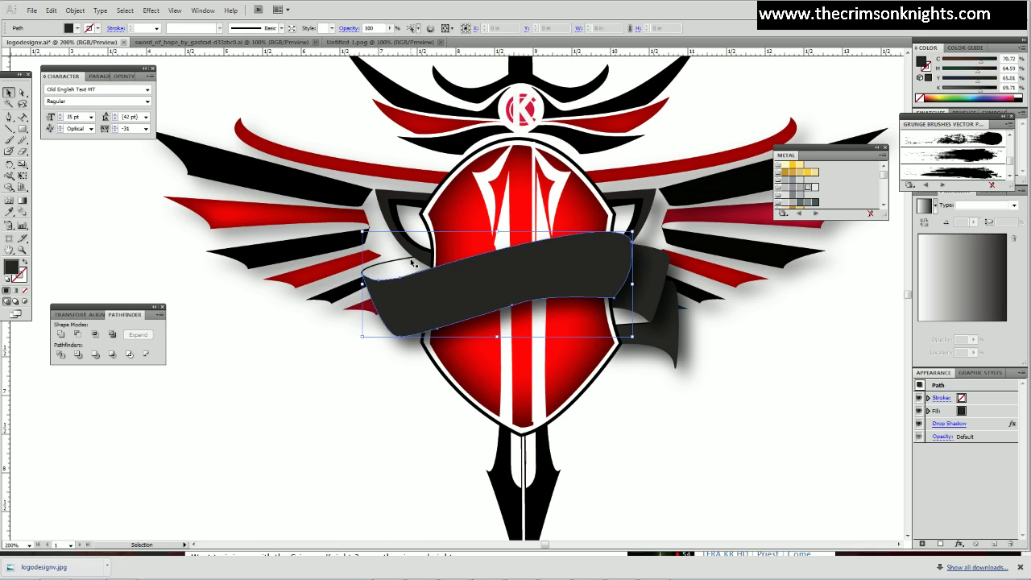
{"action": "left_click", "coordinate": [415, 267]}
{"action": "left_click", "coordinate": [527, 287], "text": "shift"}
{"action": "left_click", "coordinate": [613, 277], "text": "shift"}
{"action": "left_click", "coordinate": [546, 279]}
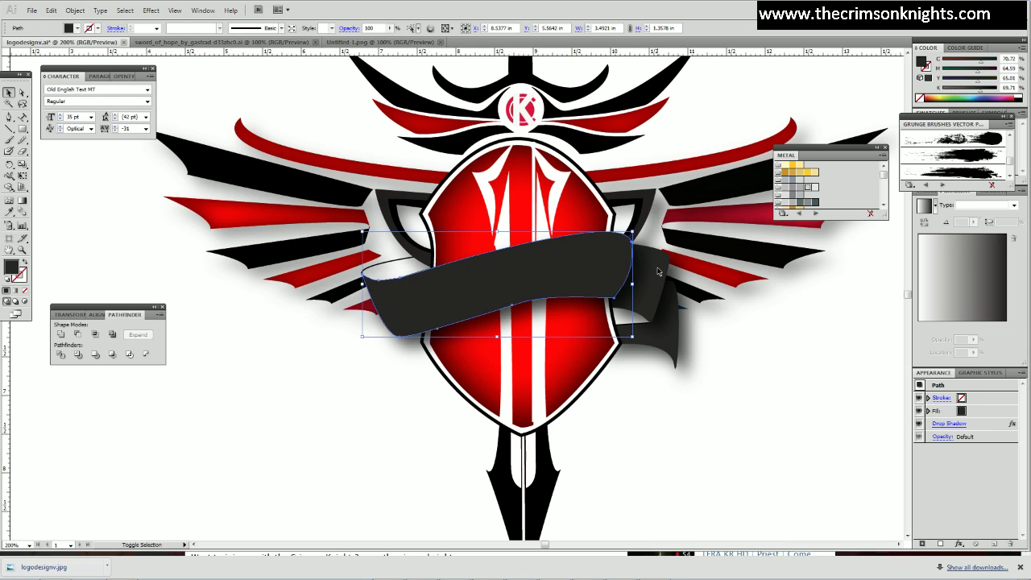
{"action": "left_click", "coordinate": [350, 398]}
{"action": "left_click", "coordinate": [410, 266]}
{"action": "left_click", "coordinate": [548, 270], "text": "shift"}
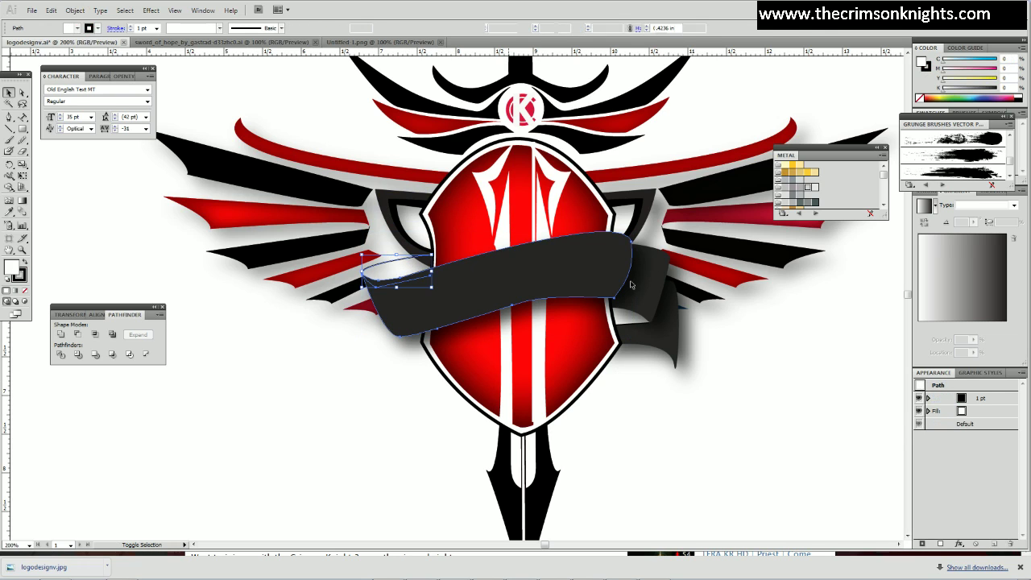
{"action": "left_click", "coordinate": [667, 272], "text": "shift"}
{"action": "left_click", "coordinate": [674, 356], "text": "shift"}
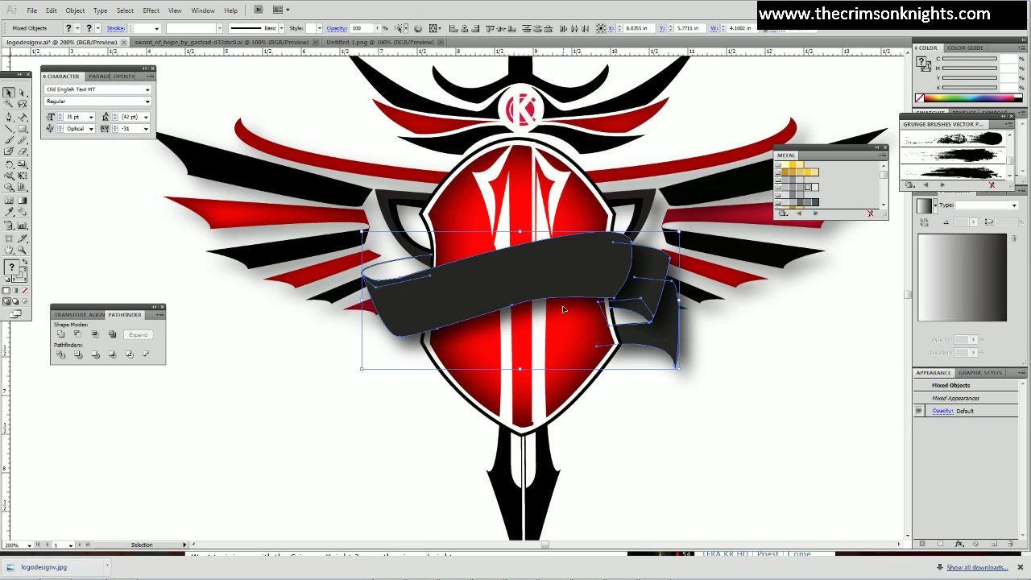
{"action": "left_click_drag", "start_coordinate": [561, 305], "coordinate": [583, 352]}
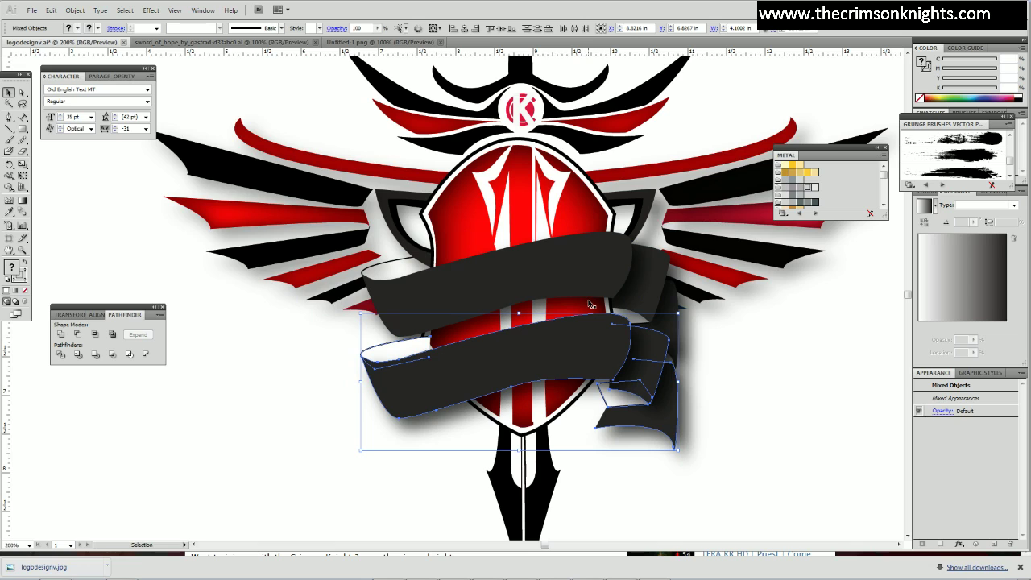
Try reflecting the lower ribbon copy across the vertical axis and moving it aside, and undo both changes.
{"action": "right_click", "coordinate": [595, 352]}
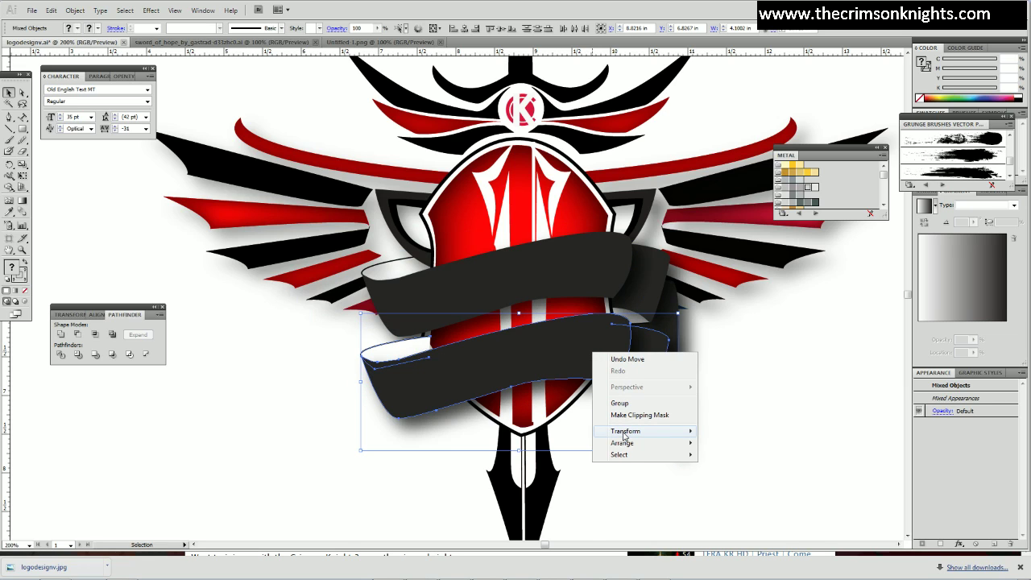
{"action": "mouse_move", "coordinate": [629, 446]}
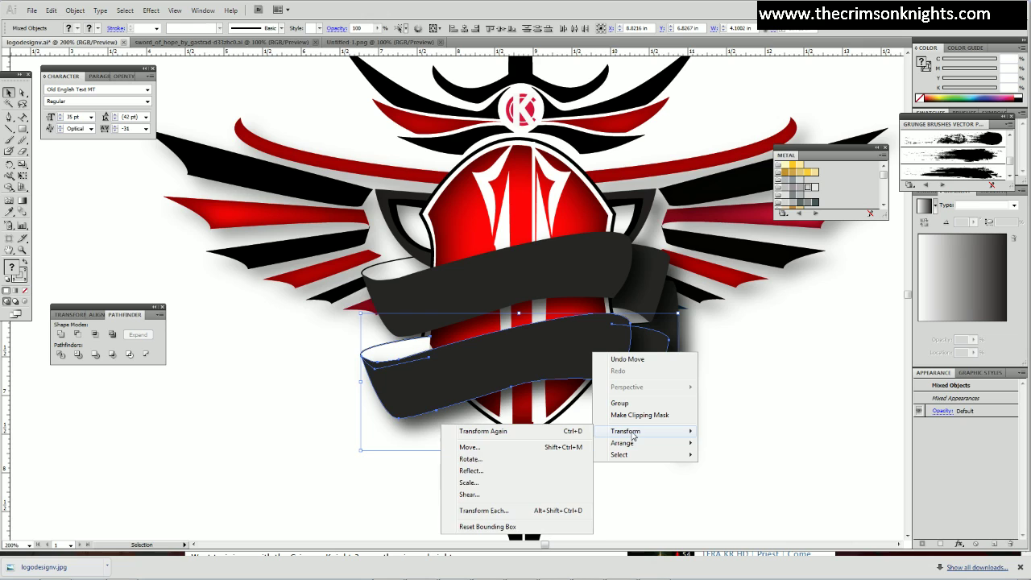
{"action": "left_click", "coordinate": [488, 472]}
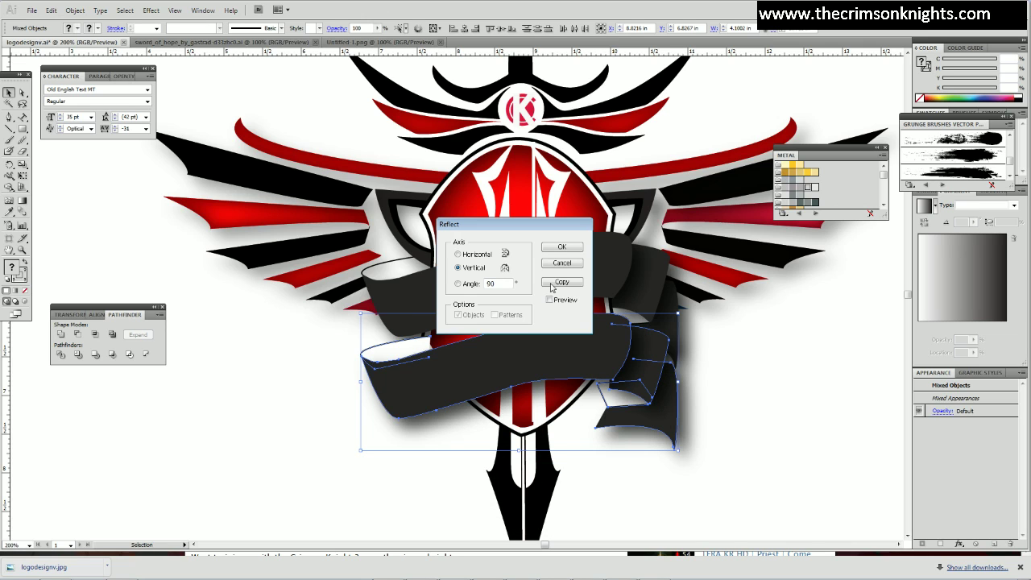
{"action": "left_click", "coordinate": [566, 250]}
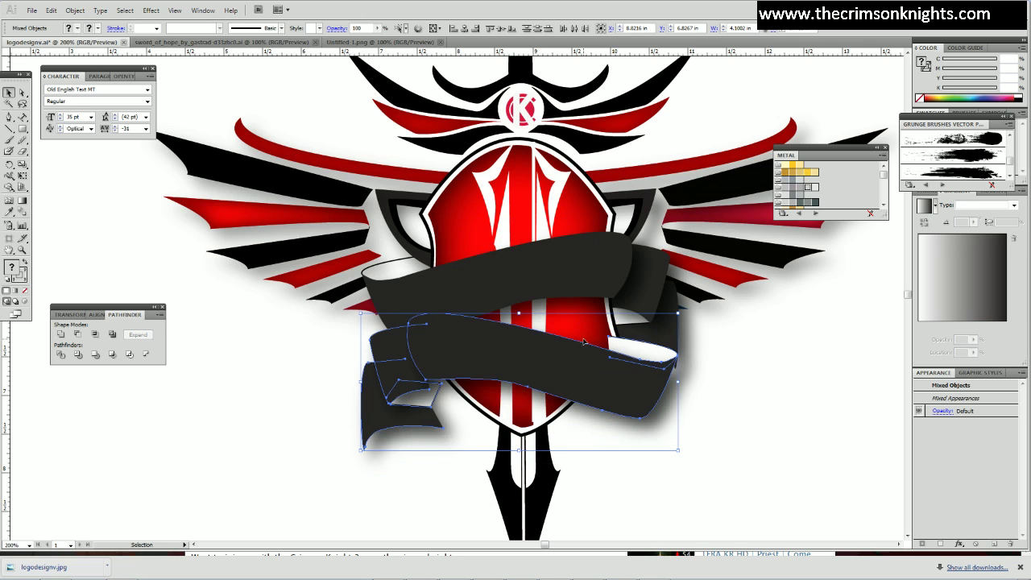
{"action": "left_click_drag", "start_coordinate": [601, 366], "coordinate": [649, 384]}
{"action": "key", "text": "ctrl+z"}
{"action": "key", "text": "ctrl+z"}
{"action": "key", "text": "ctrl+z"}
Shift the lower ribbon copy slightly up and right, closer beneath the original banner, to about X 8.92 in, Y 6.62 in.
{"action": "key", "text": "Up"}
{"action": "key", "text": "Up"}
{"action": "key", "text": "Up"}
{"action": "key", "text": "Right"}
{"action": "key", "text": "Right"}
{"action": "key", "text": "Right"}
{"action": "key", "text": "Right"}
{"action": "key", "text": "Right"}
{"action": "key", "text": "Right"}
{"action": "key", "text": "Left"}
{"action": "key", "text": "Left"}
{"action": "key", "text": "Left"}
{"action": "key", "text": "Left"}
{"action": "key", "text": "Left"}
{"action": "key", "text": "Left"}
{"action": "key", "text": "Left"}
{"action": "key", "text": "Down"}
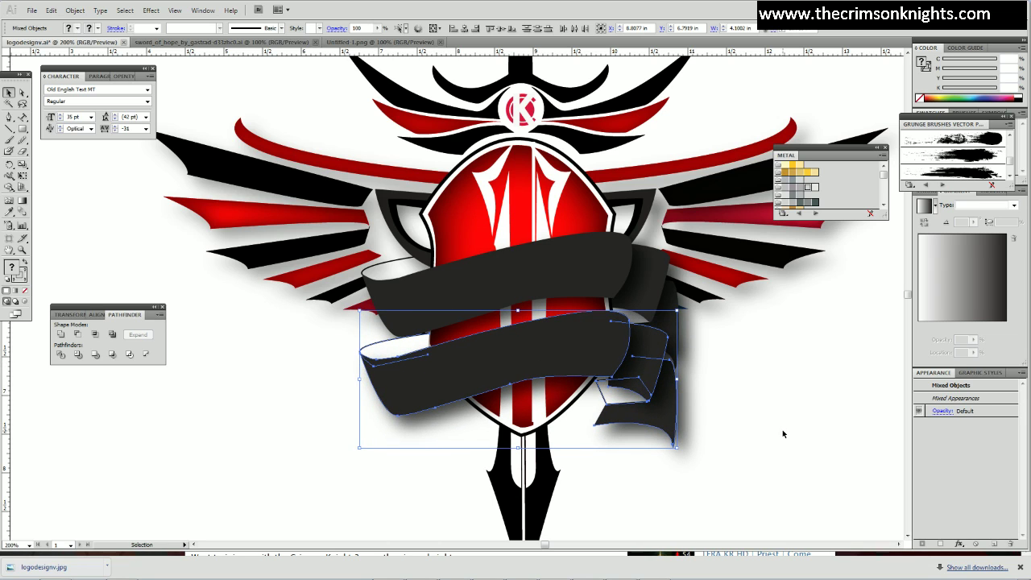
{"action": "key", "text": "ctrl+0"}
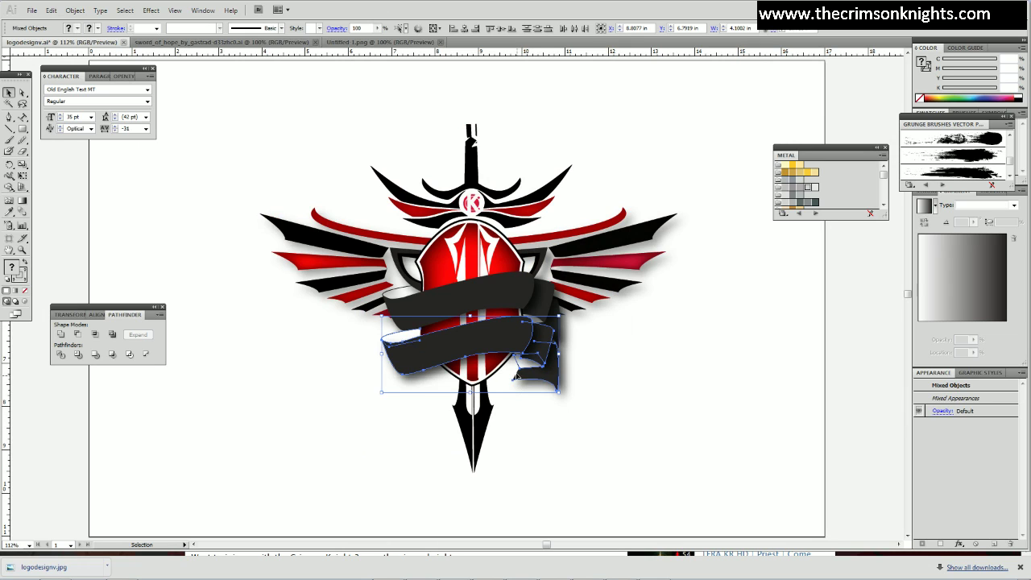
{"action": "mouse_move", "coordinate": [478, 347]}
{"action": "left_mouse_down"}
{"action": "mouse_move", "coordinate": [484, 331]}
{"action": "mouse_move", "coordinate": [483, 339]}
{"action": "left_mouse_up"}
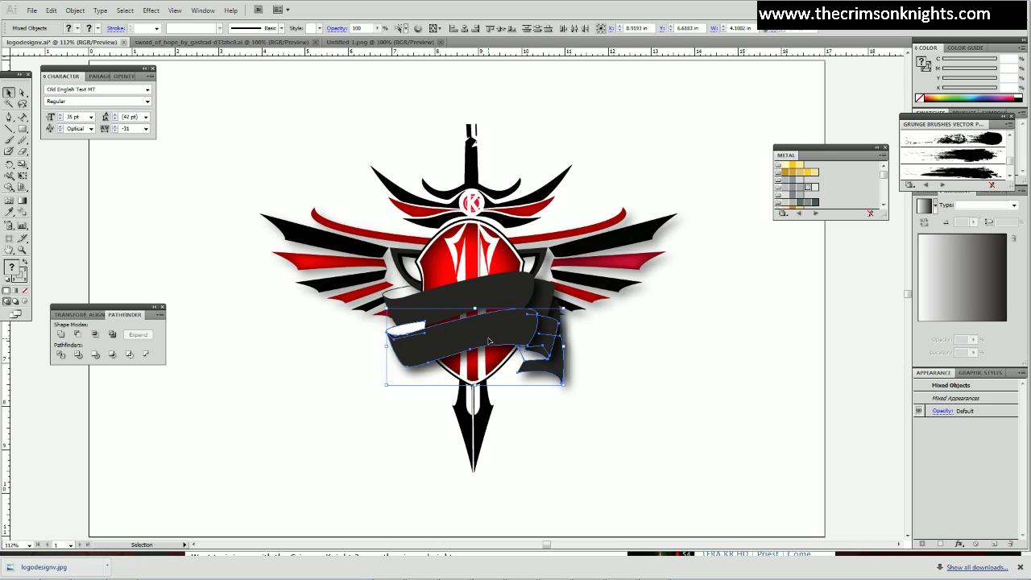
Send the lower ribbon copy to the back of the artwork's stacking order.
{"action": "right_click", "coordinate": [489, 342]}
{"action": "mouse_move", "coordinate": [532, 430]}
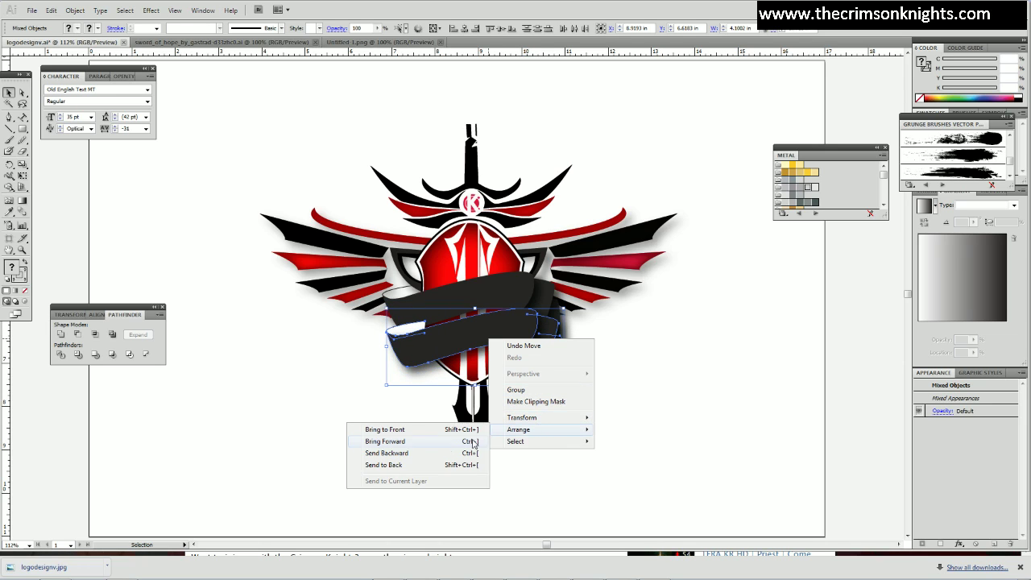
{"action": "left_click", "coordinate": [415, 464]}
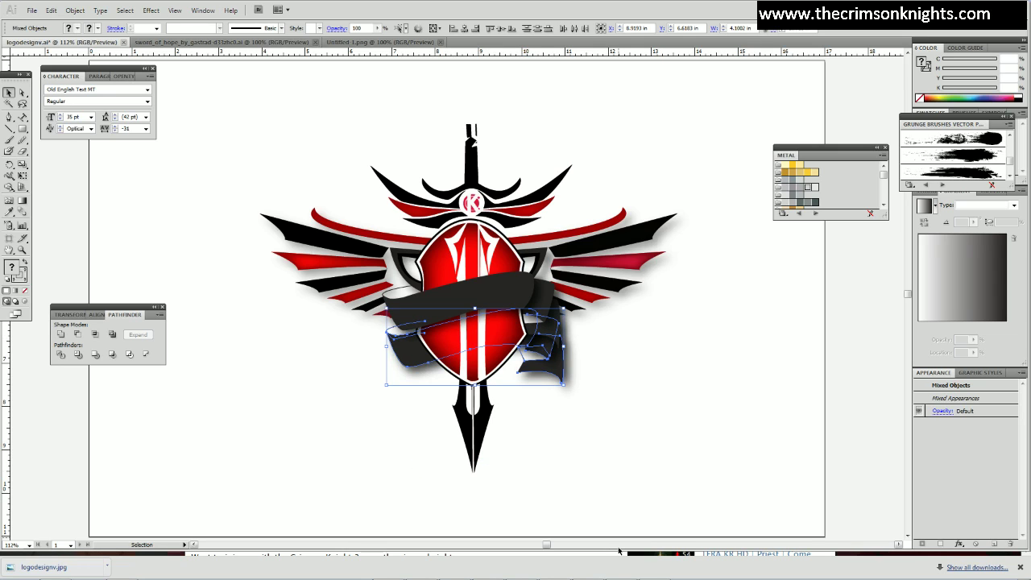
Bring the lower ribbon copy forward step by step until its banner is in front of the shield.
{"action": "key", "text": "a"}
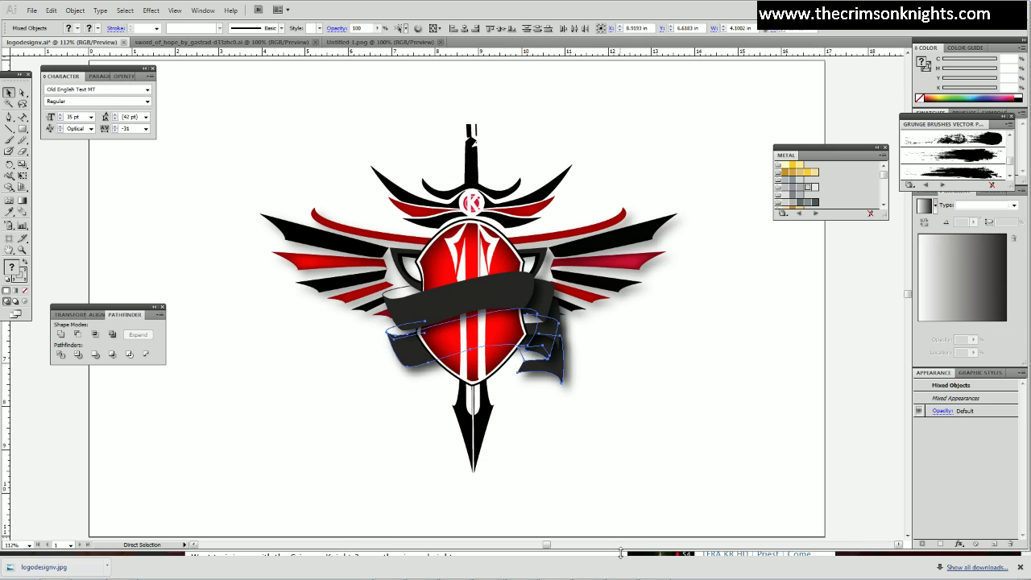
{"action": "key", "text": "ctrl+]"}
{"action": "key", "text": "ctrl+]"}
{"action": "key", "text": "ctrl+]"}
{"action": "key", "text": "ctrl+]"}
{"action": "key", "text": "ctrl+]"}
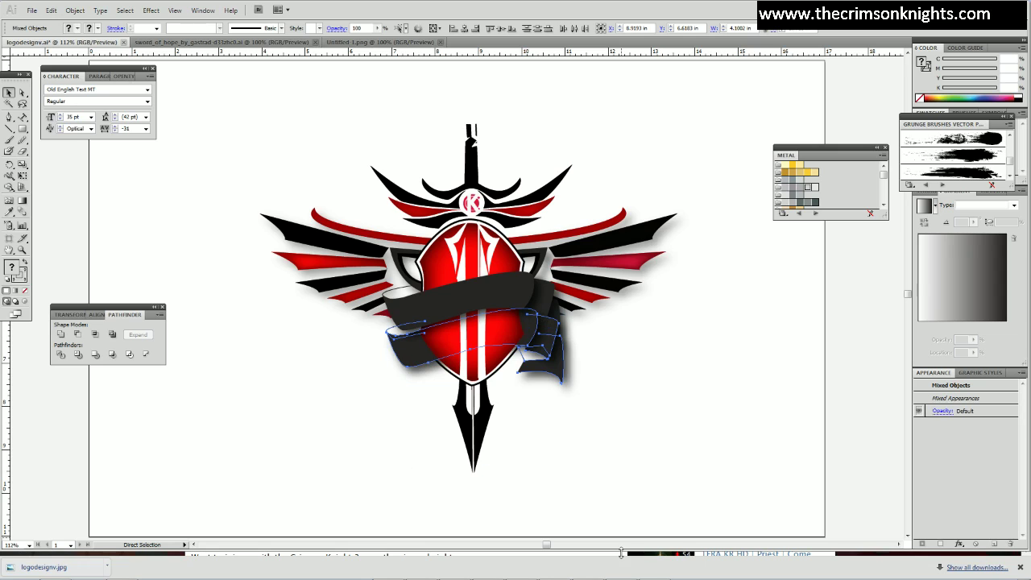
{"action": "key", "text": "ctrl+]"}
{"action": "key", "text": "ctrl+]"}
{"action": "key", "text": "ctrl+]"}
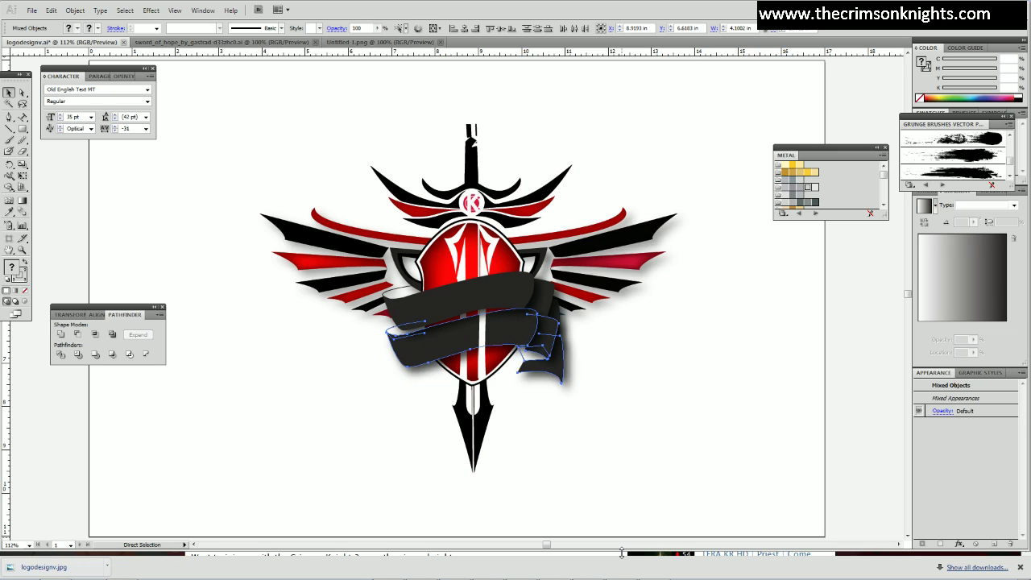
Group the pieces of the lower ribbon copy and deselect it.
{"action": "key", "text": "v"}
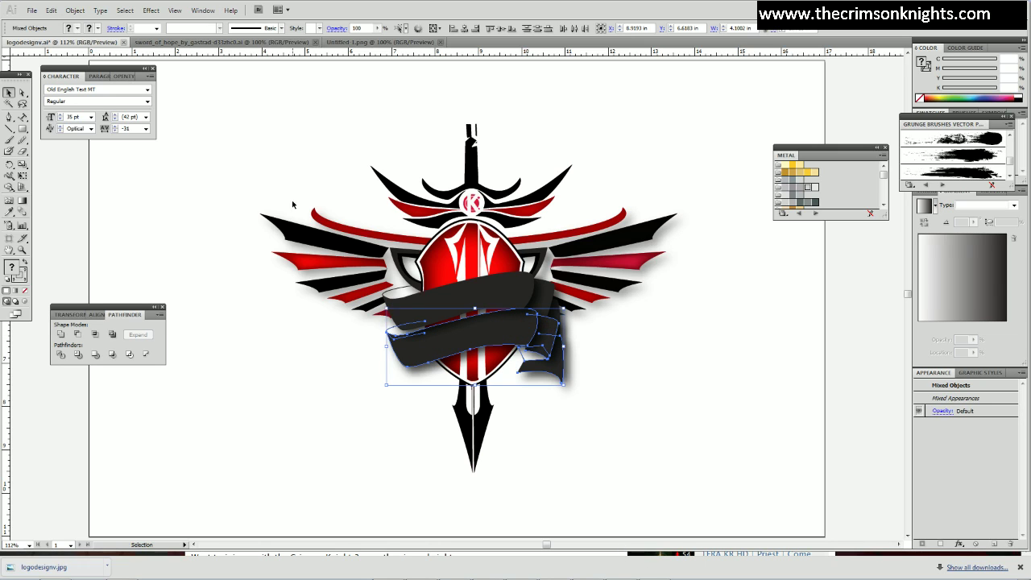
{"action": "right_click", "coordinate": [465, 334]}
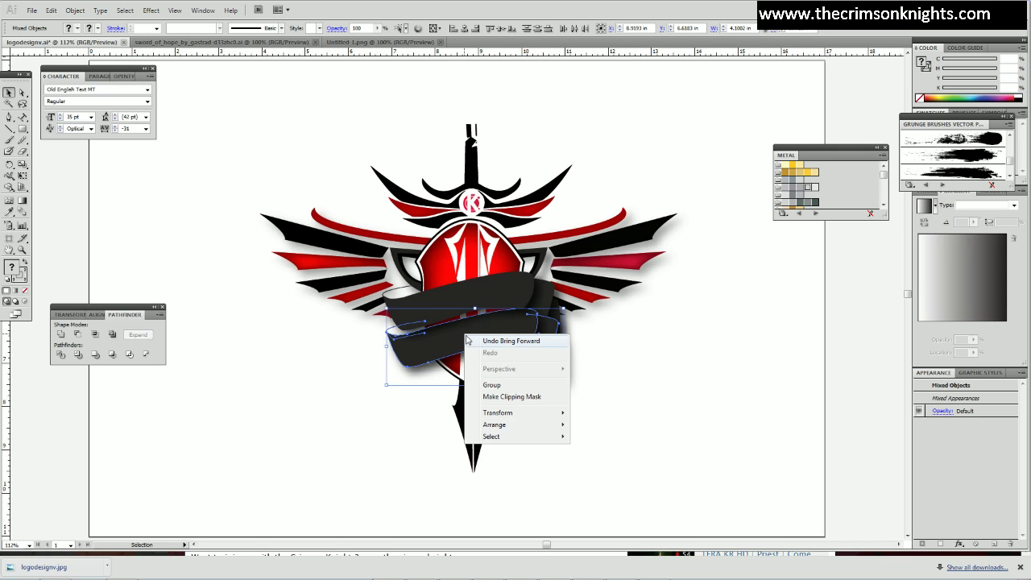
{"action": "left_click", "coordinate": [512, 387]}
{"action": "left_click", "coordinate": [334, 398]}
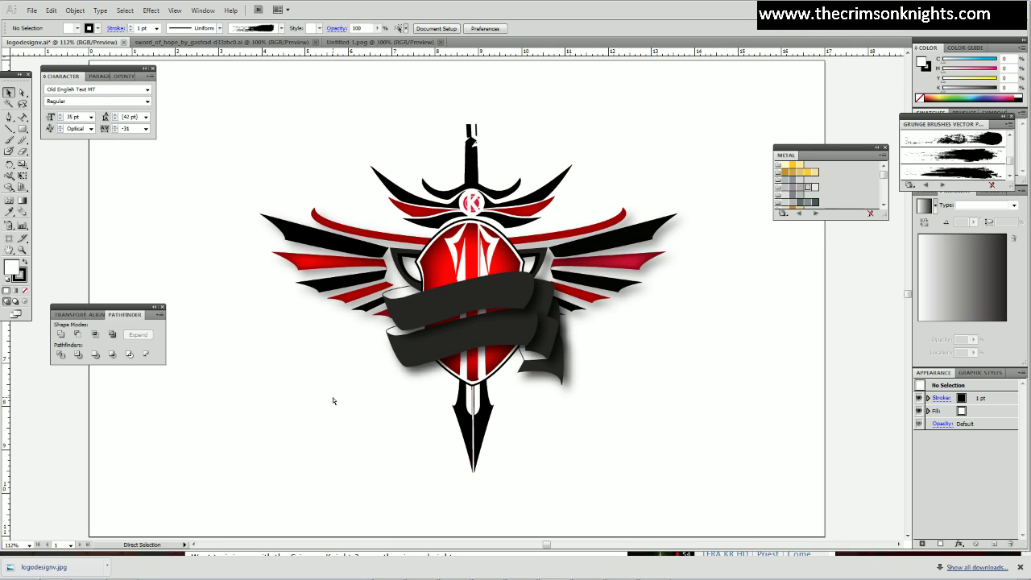
Undo the grouping and the bring-forward changes on the lower ribbon copy.
{"action": "key", "text": "ctrl+z"}
{"action": "key", "text": "ctrl+z"}
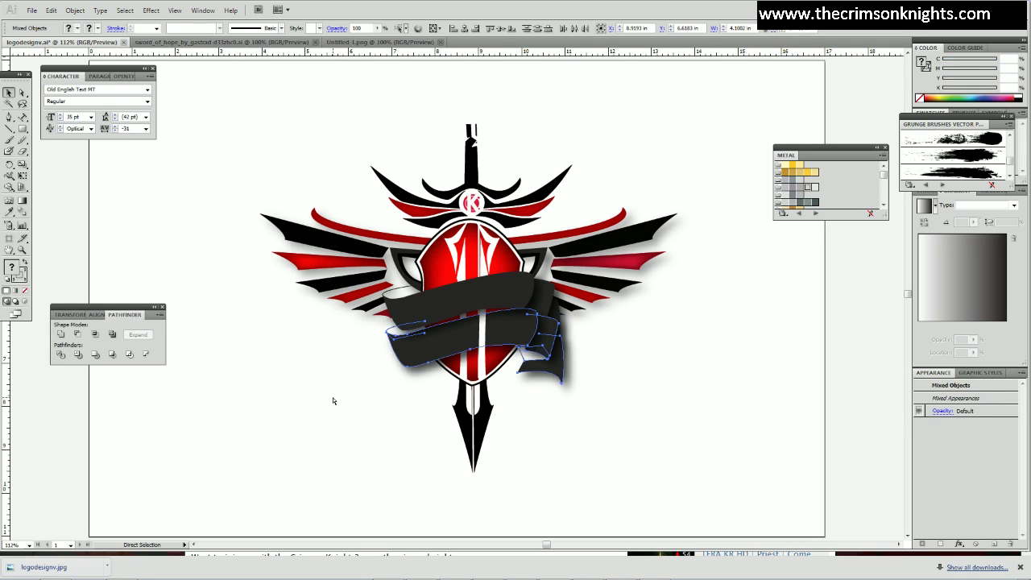
{"action": "key", "text": "ctrl+z"}
{"action": "key", "text": "ctrl+z"}
{"action": "key", "text": "ctrl+z"}
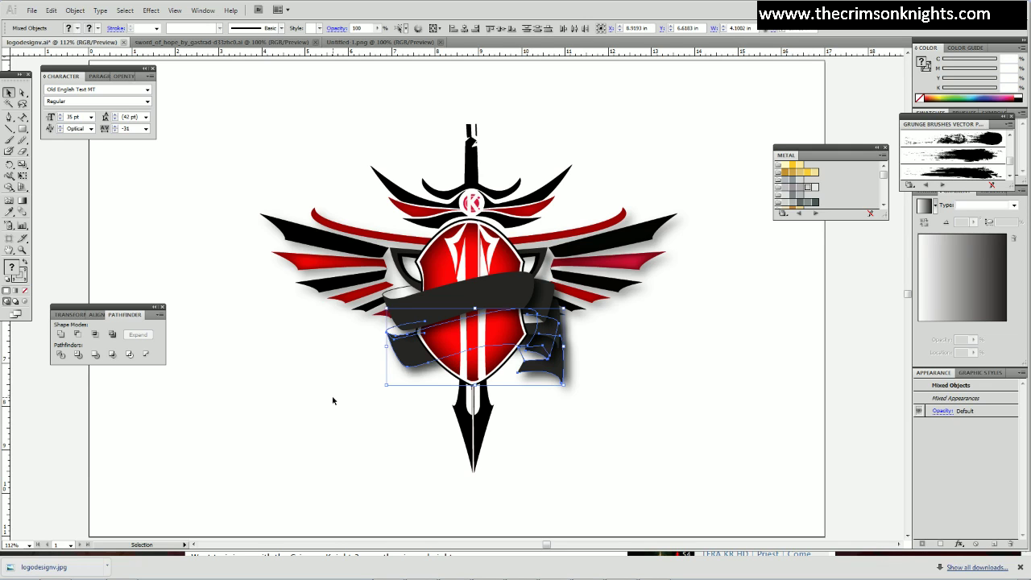
Delete the lower ribbon copy and select all pieces of the remaining ribbon, including its left fold and right tail.
{"action": "key", "text": "Delete"}
{"action": "left_click", "coordinate": [489, 294]}
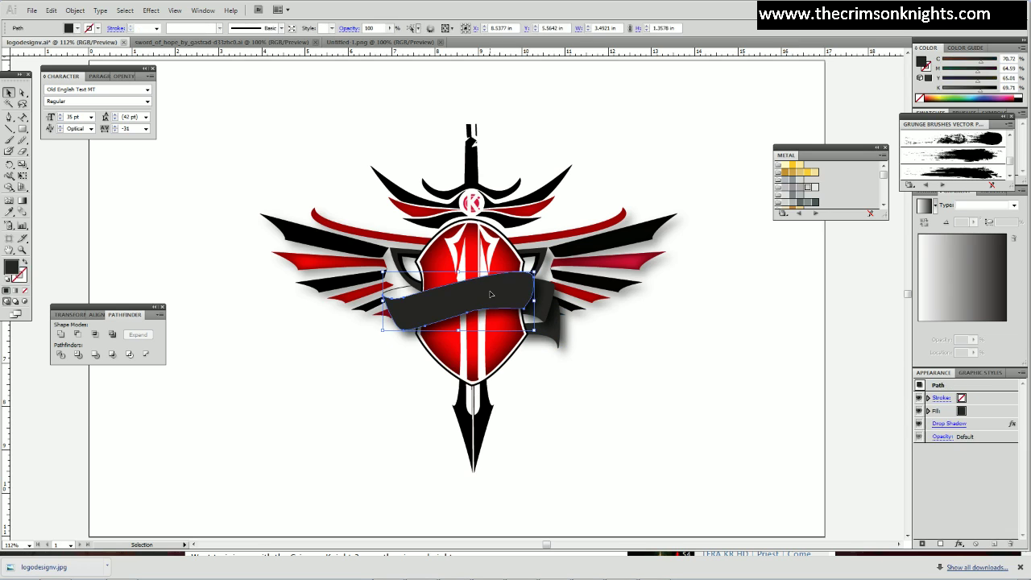
{"action": "key", "text": "a"}
{"action": "left_click", "coordinate": [408, 296], "text": "shift"}
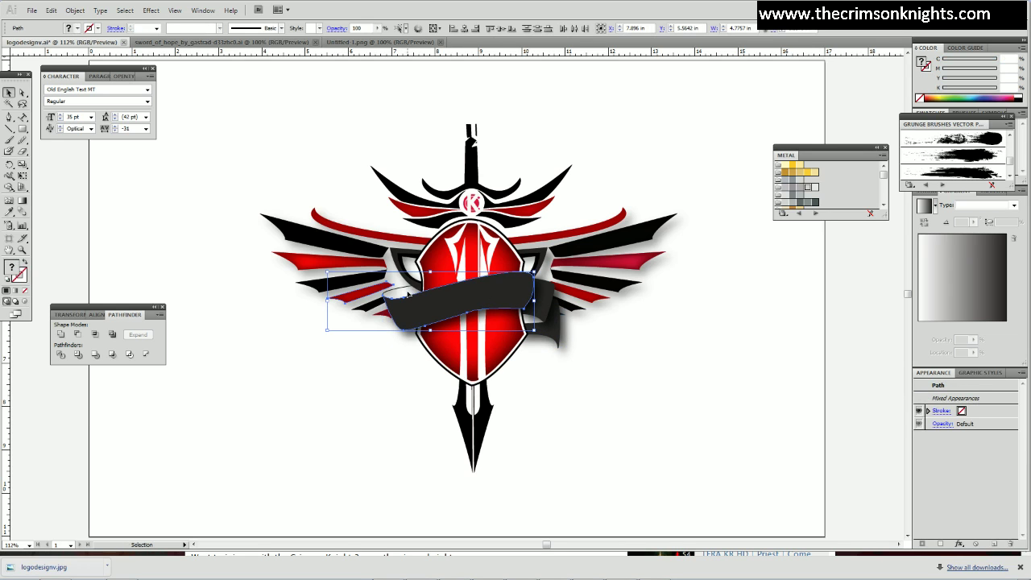
{"action": "left_click", "coordinate": [477, 307], "text": "shift"}
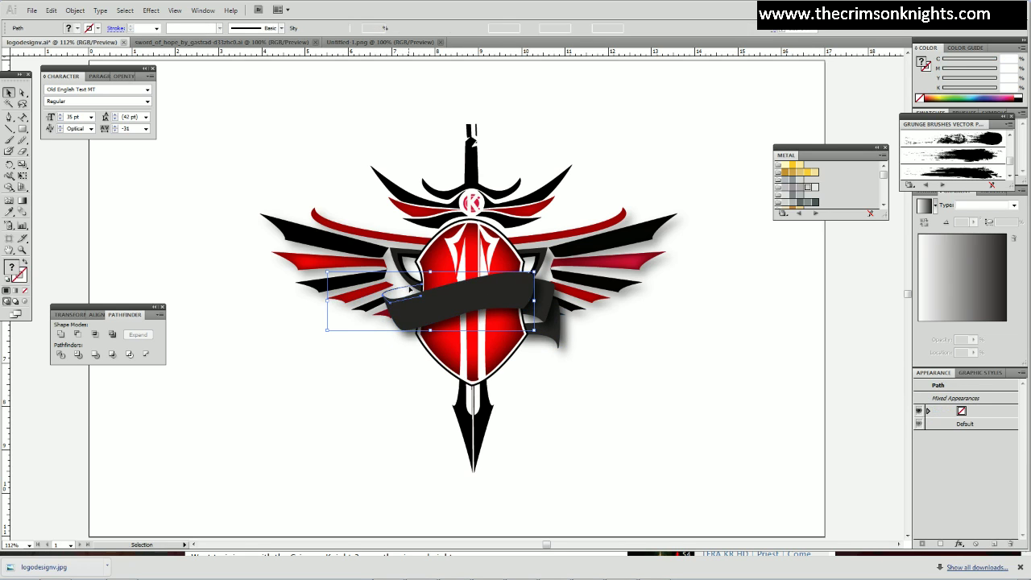
{"action": "left_click", "coordinate": [478, 306], "text": "shift"}
{"action": "left_click", "coordinate": [520, 299], "text": "shift"}
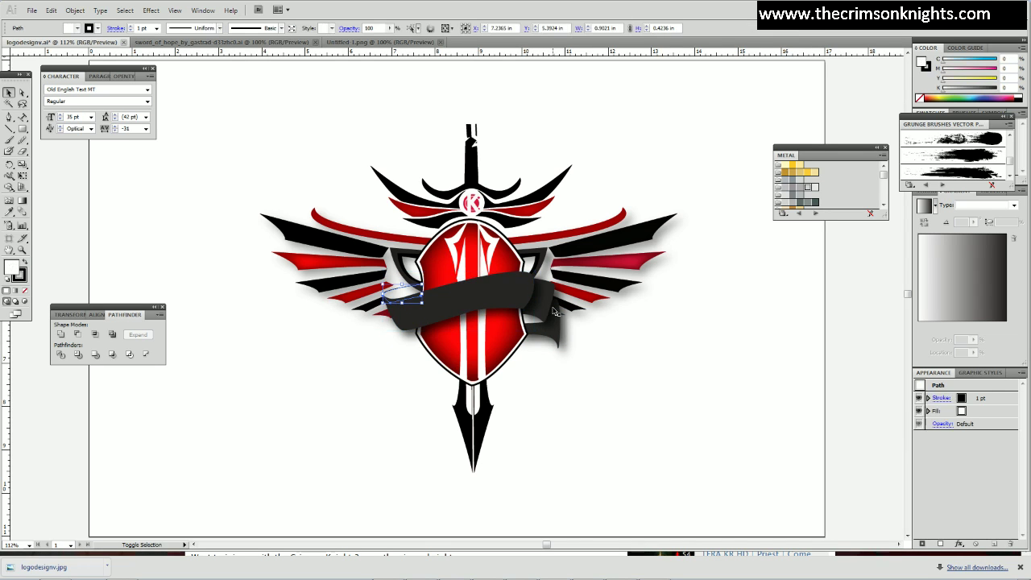
{"action": "left_click", "coordinate": [486, 302], "text": "shift"}
{"action": "left_click", "coordinate": [530, 297], "text": "shift"}
{"action": "left_click", "coordinate": [519, 300], "text": "shift"}
{"action": "left_click", "coordinate": [541, 296], "text": "shift"}
{"action": "left_click", "coordinate": [561, 345], "text": "shift"}
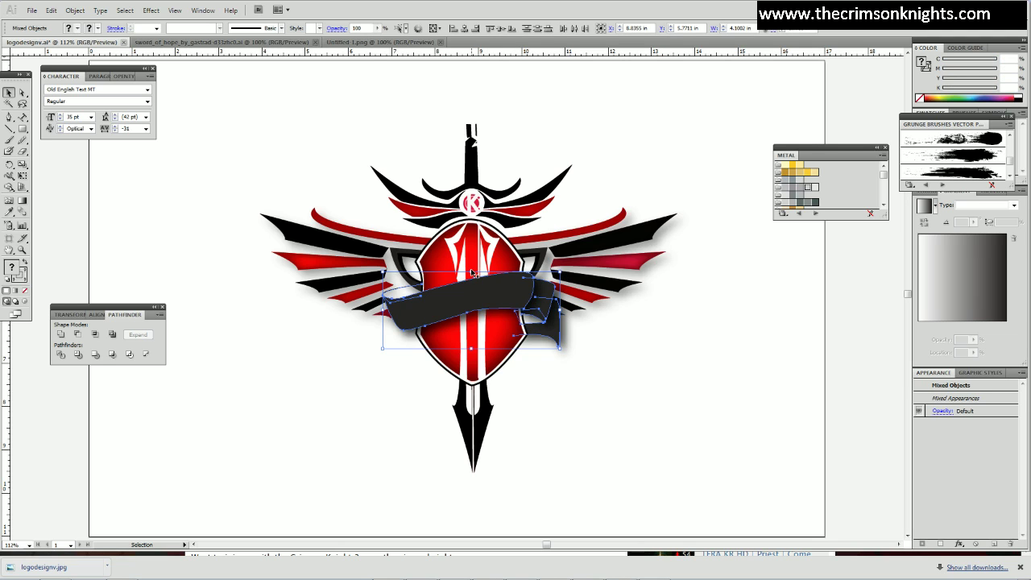
Stretch the selected ribbon taller by raising its upper edge, and try extending its lower edge as well.
{"action": "left_click_drag", "start_coordinate": [472, 271], "coordinate": [474, 249]}
{"action": "left_click_drag", "start_coordinate": [471, 348], "coordinate": [473, 362]}
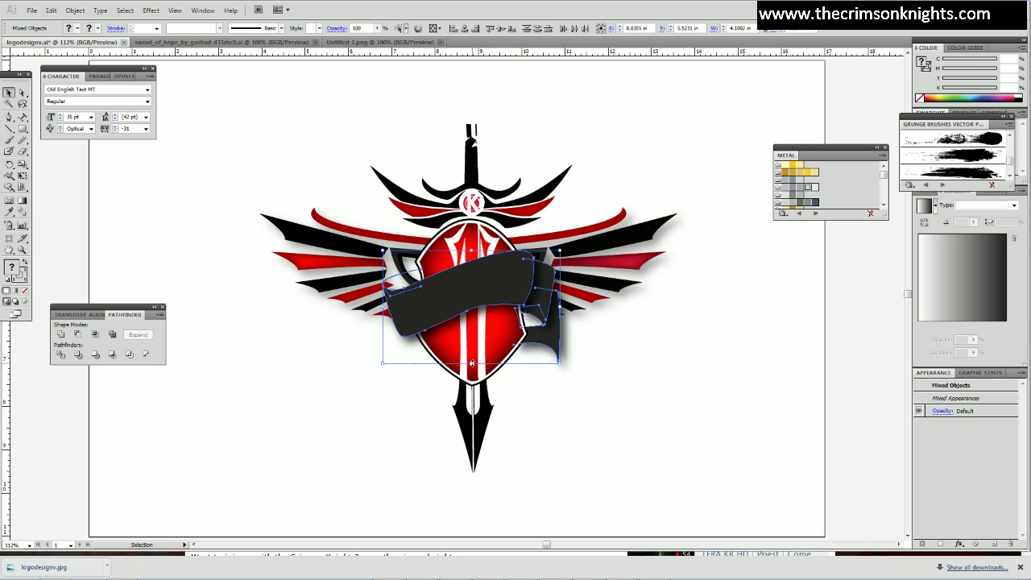
{"action": "left_click", "coordinate": [625, 402]}
{"action": "key", "text": "a"}
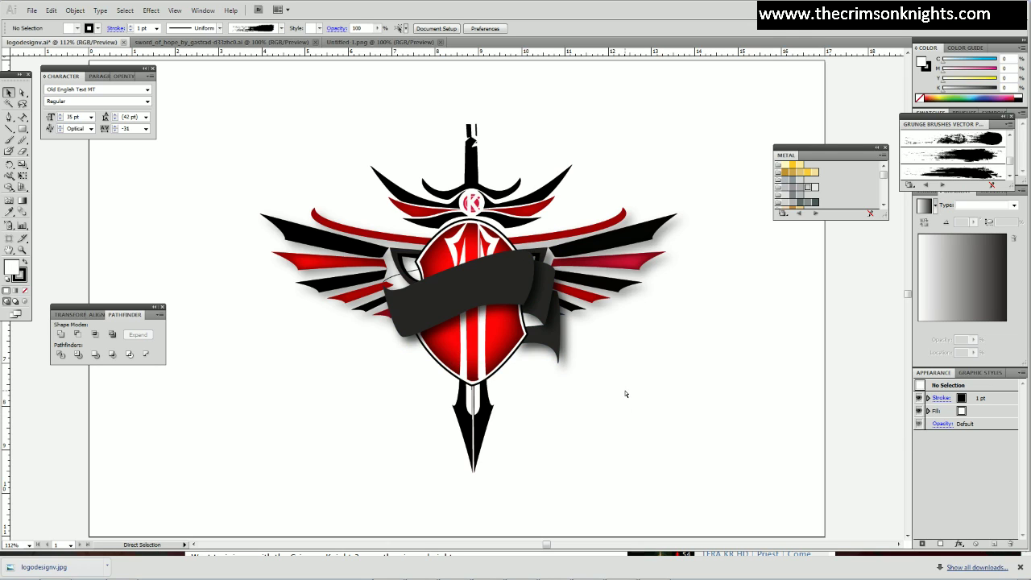
{"action": "key", "text": "v"}
{"action": "left_click", "coordinate": [506, 311]}
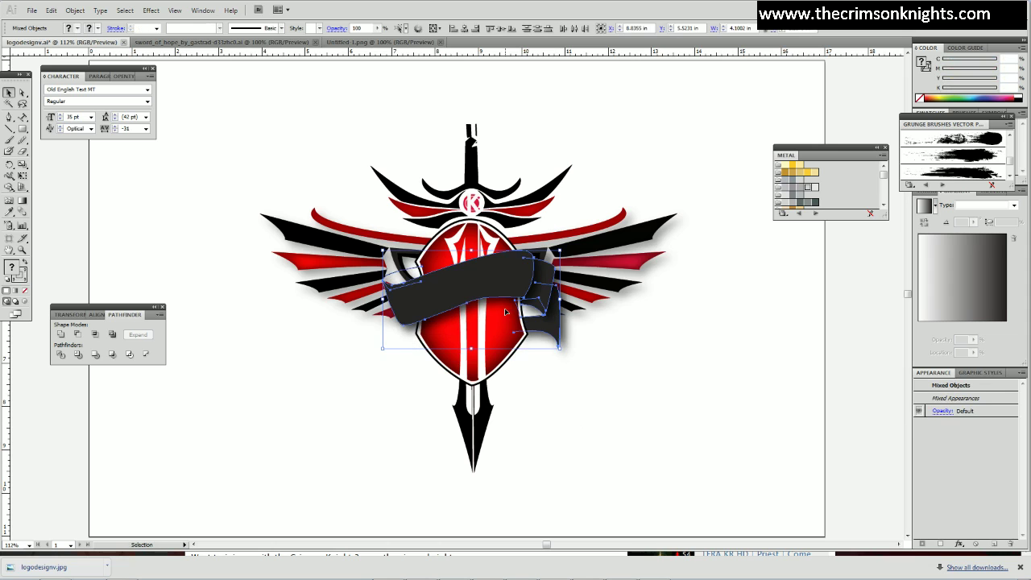
Nudge the whole stretched ribbon down until its banner crosses the middle of the shield, and deselect it.
{"action": "key", "text": "Down"}
{"action": "key", "text": "Down"}
{"action": "key", "text": "Down"}
{"action": "key", "text": "Down"}
{"action": "key", "text": "Down"}
{"action": "key", "text": "Down"}
{"action": "key", "text": "Down"}
{"action": "key", "text": "Down"}
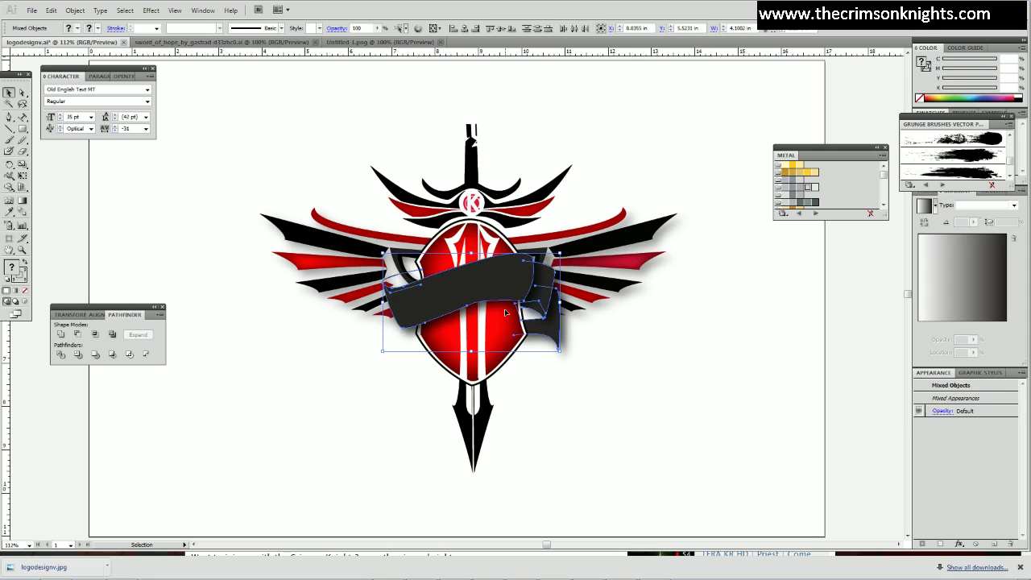
{"action": "key", "text": "Down"}
{"action": "key", "text": "Down"}
{"action": "key", "text": "Down"}
{"action": "key", "text": "Down"}
{"action": "key", "text": "Down"}
{"action": "key", "text": "Down"}
{"action": "key", "text": "Down"}
{"action": "key", "text": "Down"}
{"action": "key", "text": "Down"}
{"action": "key", "text": "Down"}
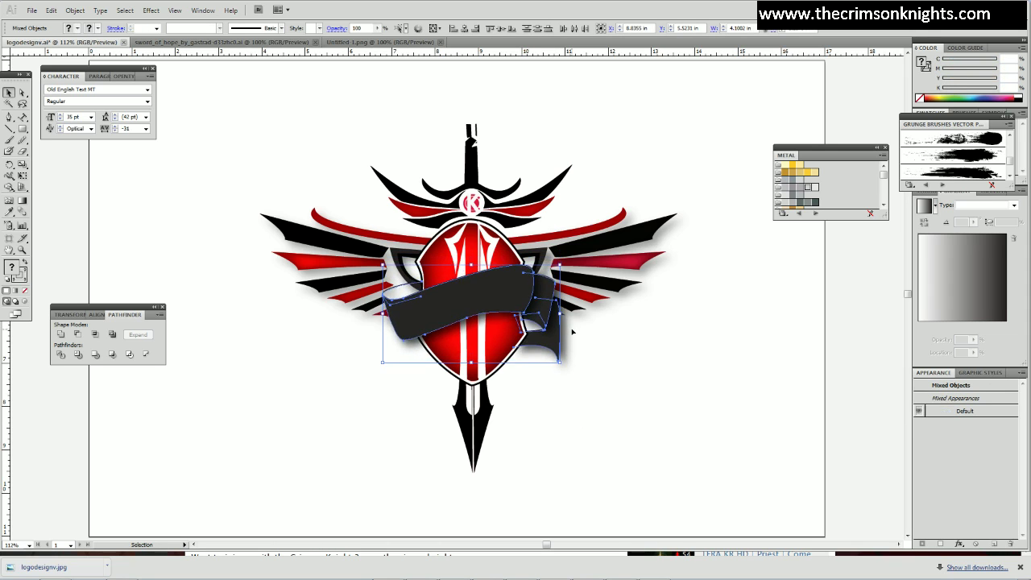
{"action": "key", "text": "Down"}
{"action": "key", "text": "Down"}
{"action": "key", "text": "Down"}
{"action": "key", "text": "Down"}
{"action": "key", "text": "Down"}
{"action": "key", "text": "Down"}
{"action": "key", "text": "Down"}
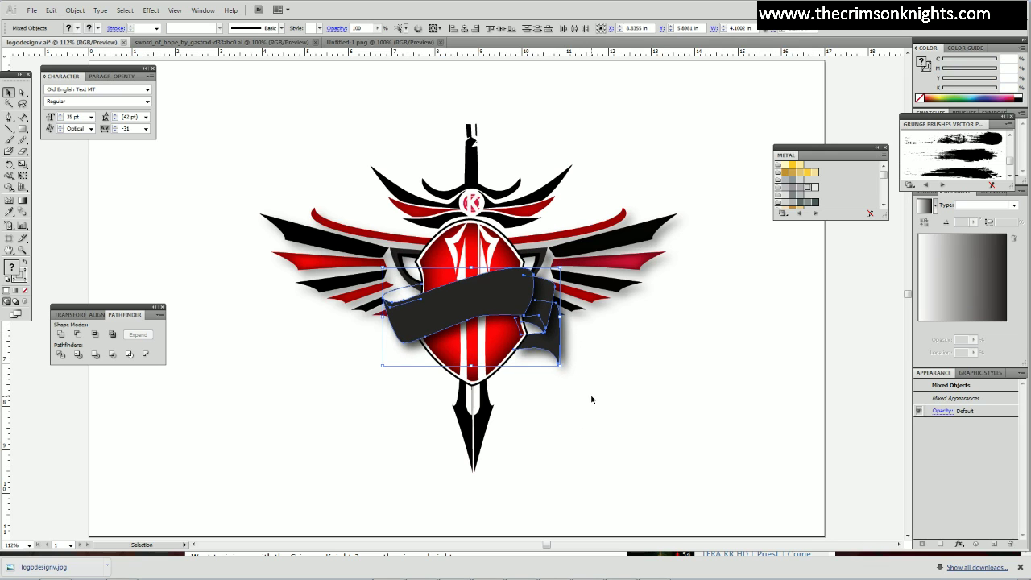
{"action": "key", "text": "Down"}
{"action": "key", "text": "Down"}
{"action": "key", "text": "Down"}
{"action": "key", "text": "Down"}
{"action": "key", "text": "Down"}
{"action": "key", "text": "Down"}
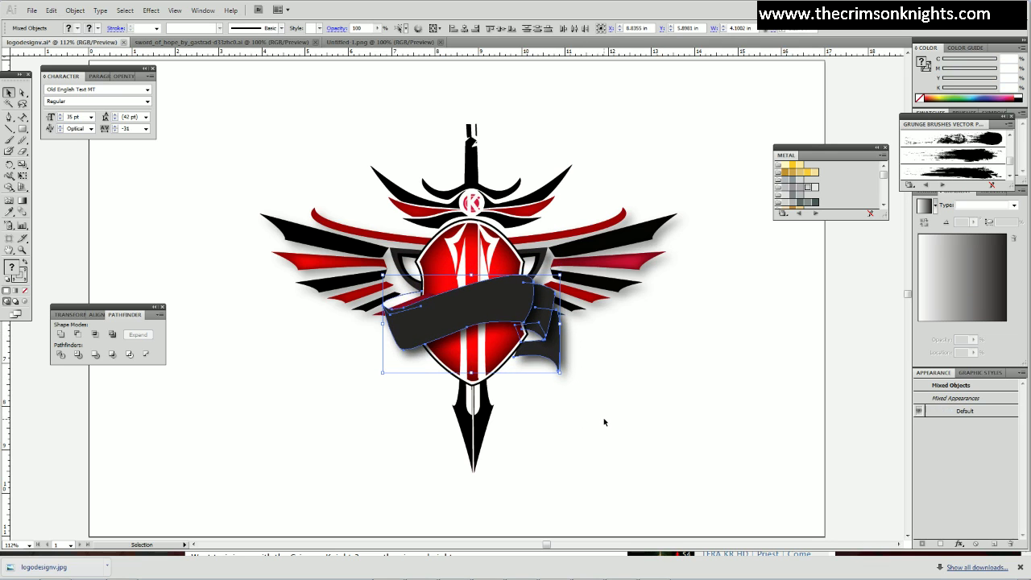
{"action": "left_click", "coordinate": [604, 417]}
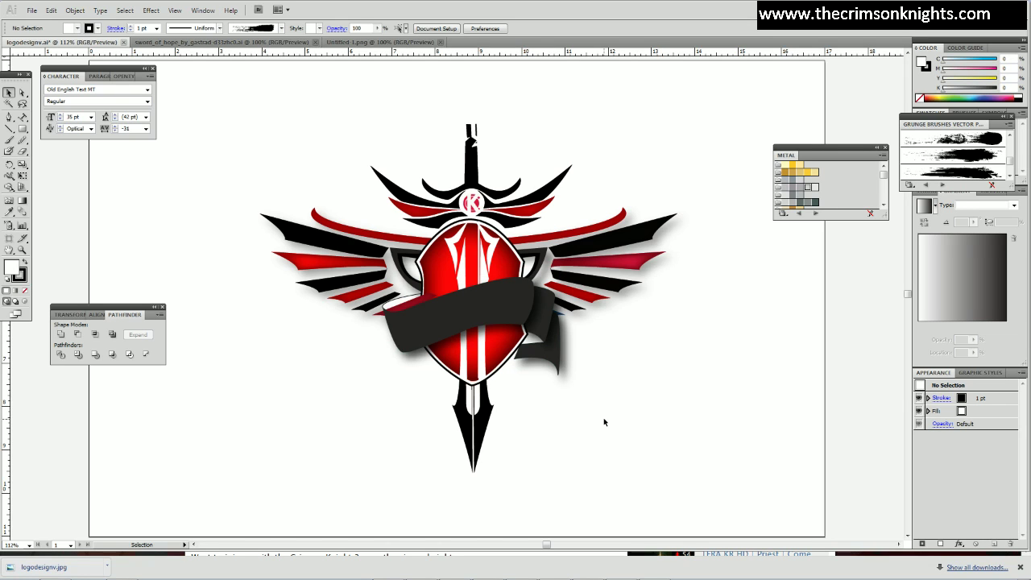
Send the small red wing feather beside the ribbon's left fold to the back of the stacking order.
{"action": "left_click", "coordinate": [377, 318]}
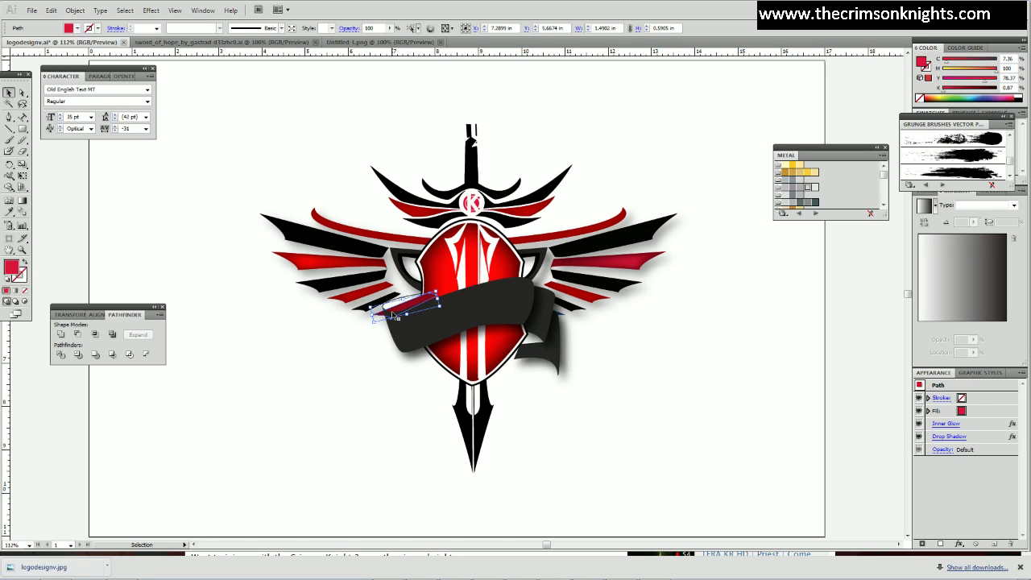
{"action": "right_click", "coordinate": [381, 316]}
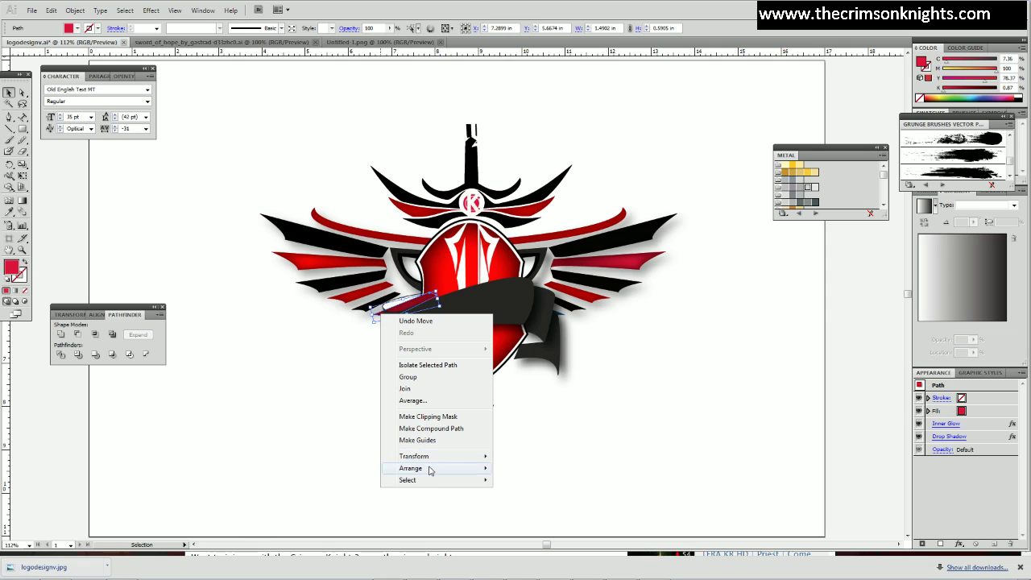
{"action": "mouse_move", "coordinate": [421, 476]}
{"action": "left_click", "coordinate": [319, 506]}
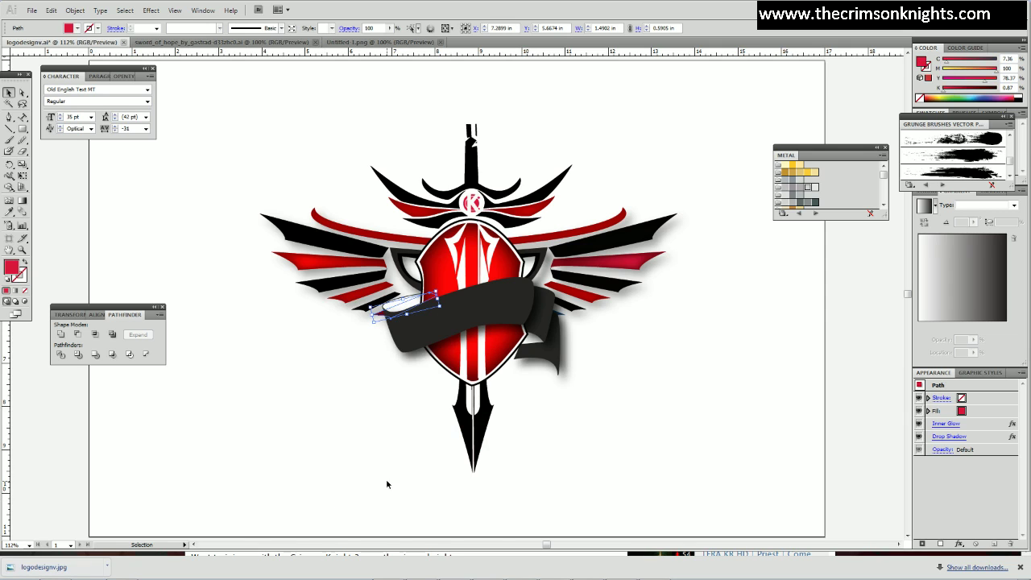
{"action": "left_click", "coordinate": [633, 451]}
Move the white "Crimson Knights" text from the top of the sword down so that "Crimson" sits on the ribbon banner.
{"action": "key", "text": "a"}
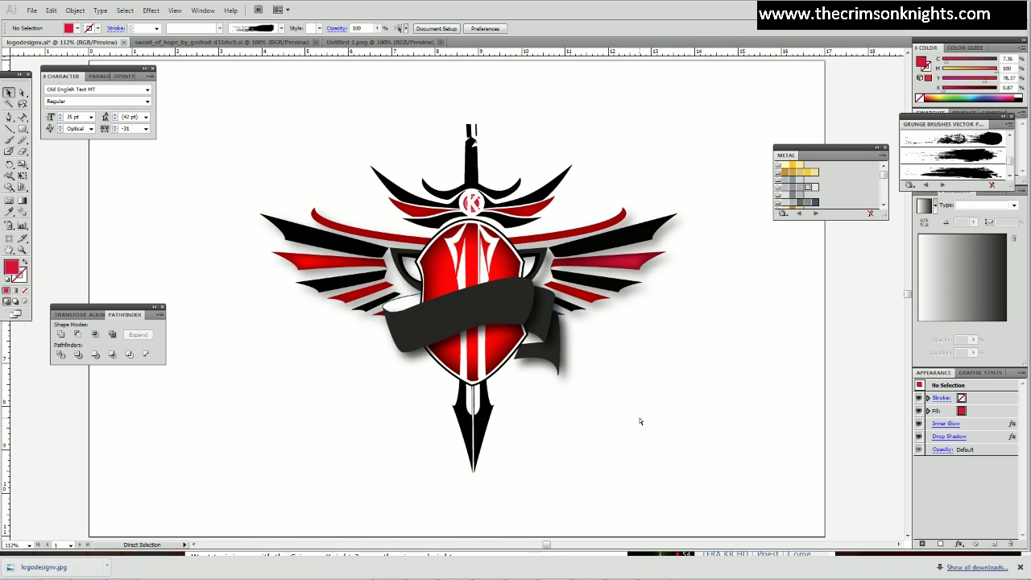
{"action": "key", "text": "v"}
{"action": "left_click_drag", "start_coordinate": [481, 121], "coordinate": [612, 276]}
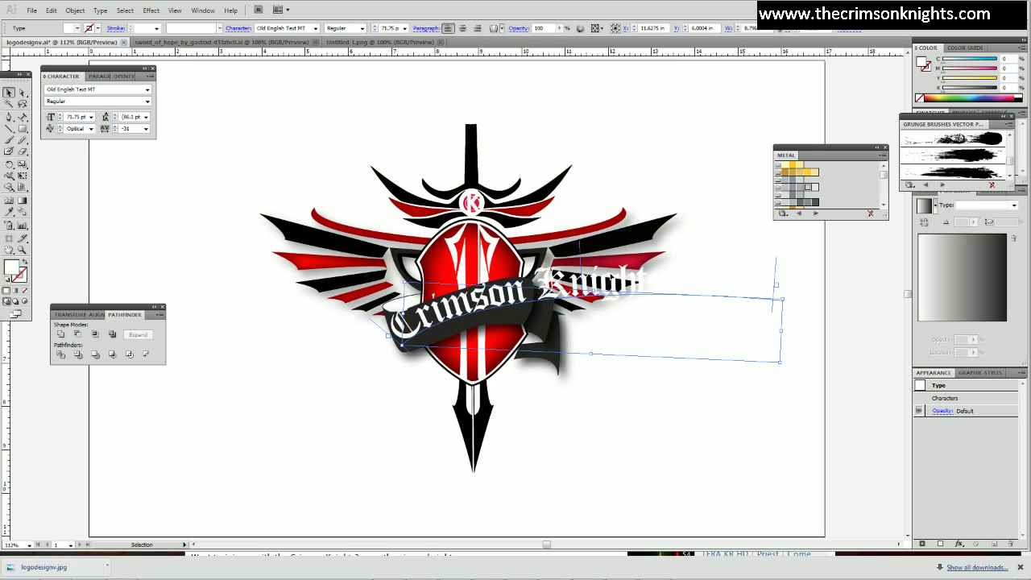
{"action": "left_click_drag", "start_coordinate": [633, 288], "coordinate": [638, 292]}
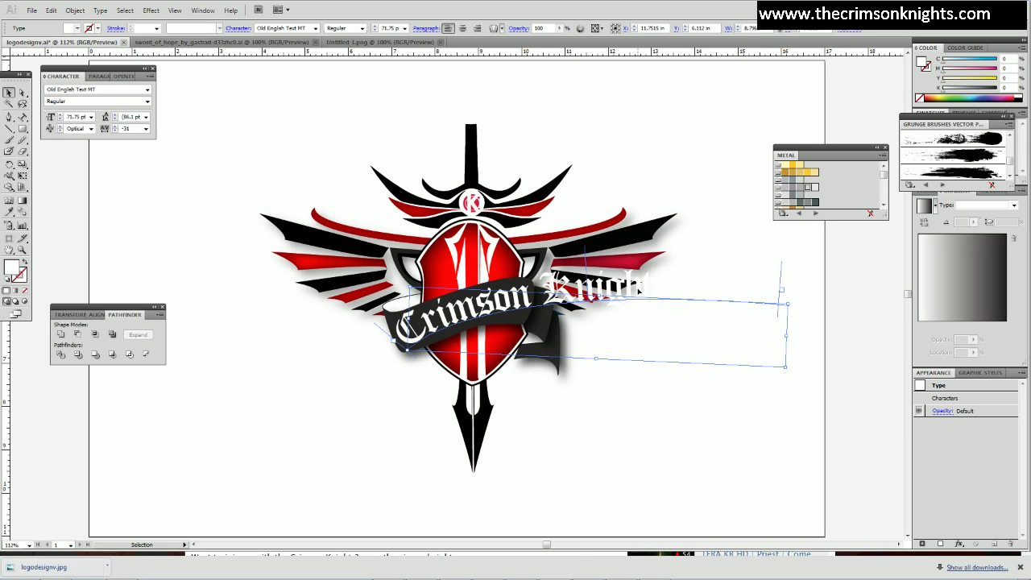
Switch to Chrome to check the Twitch stream chat and skip the ad interrupting the Grooveshark playlist.
{"action": "key", "text": "alt+Tab"}
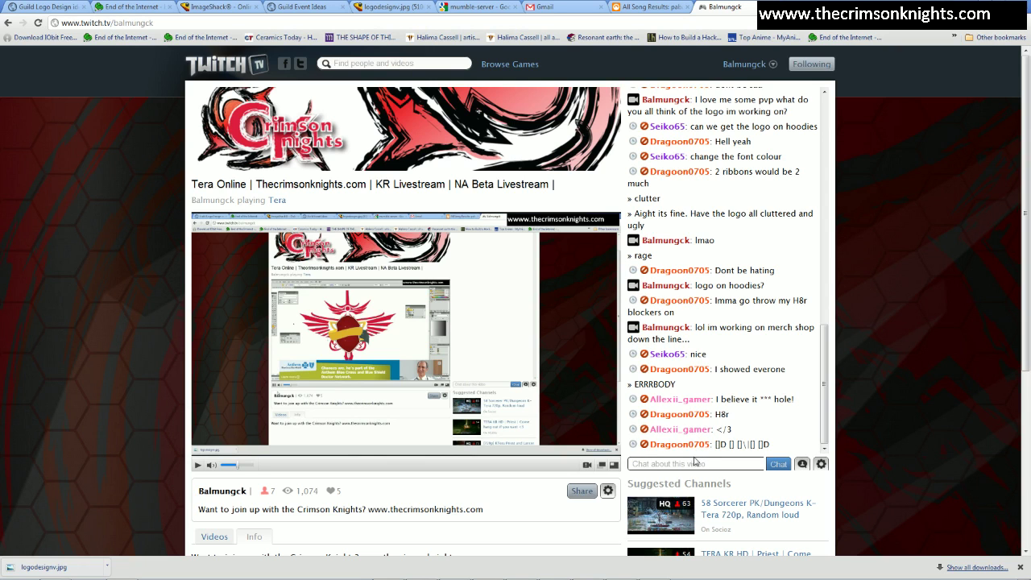
{"action": "key", "text": "alt+Tab"}
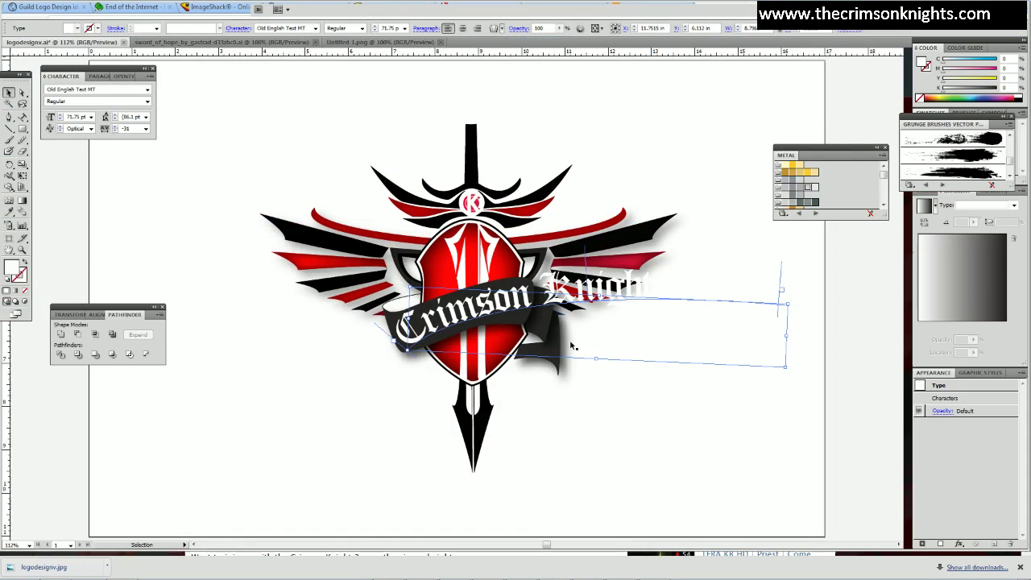
{"action": "key", "text": "alt+Tab"}
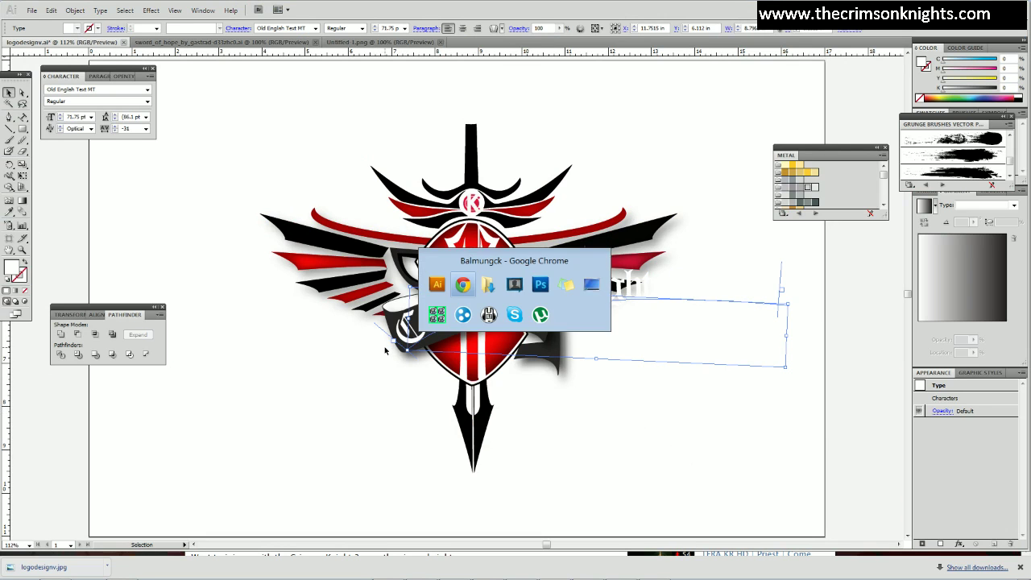
{"action": "left_click", "coordinate": [640, 7]}
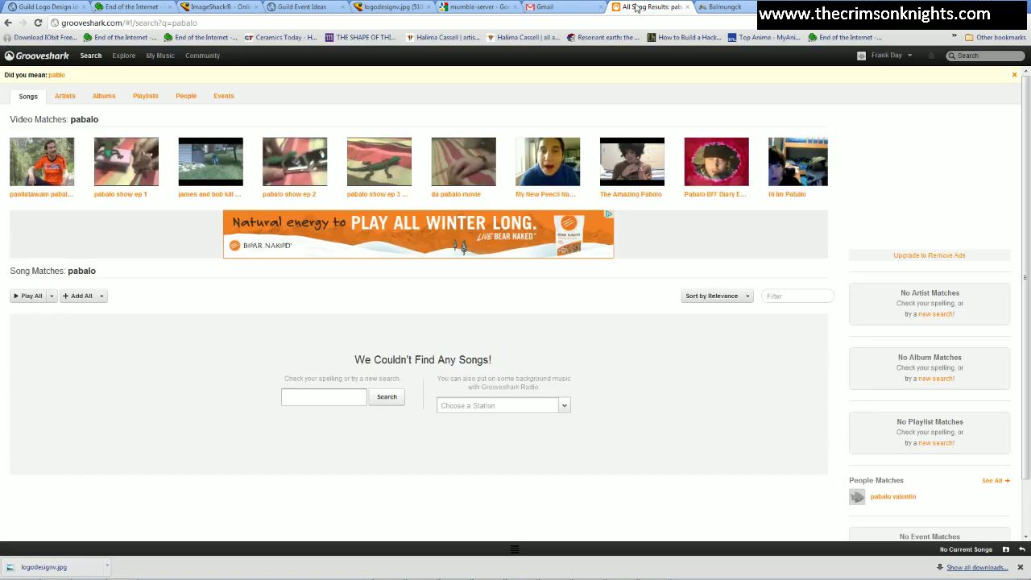
{"action": "left_click", "coordinate": [806, 7]}
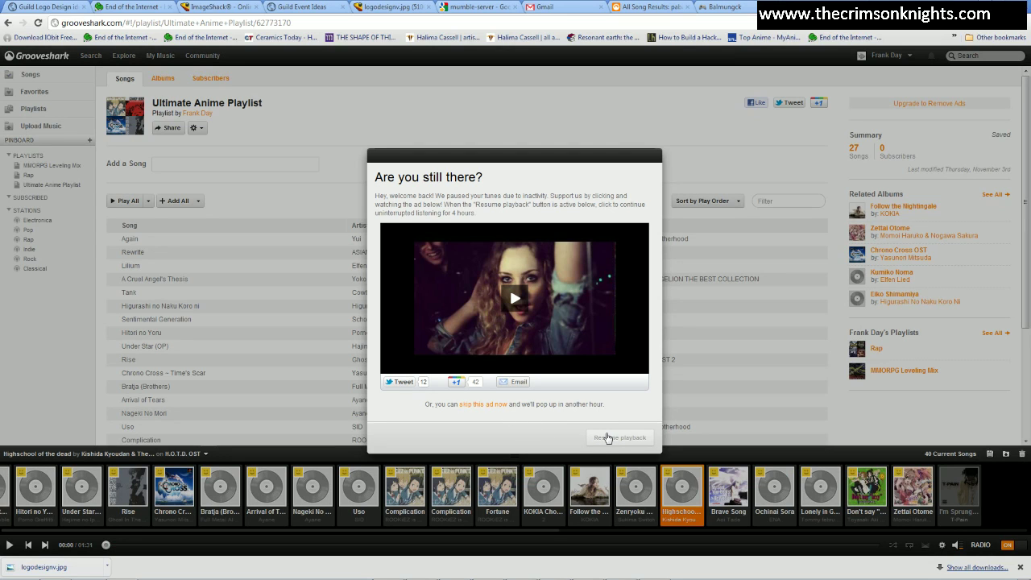
{"action": "left_click", "coordinate": [494, 404]}
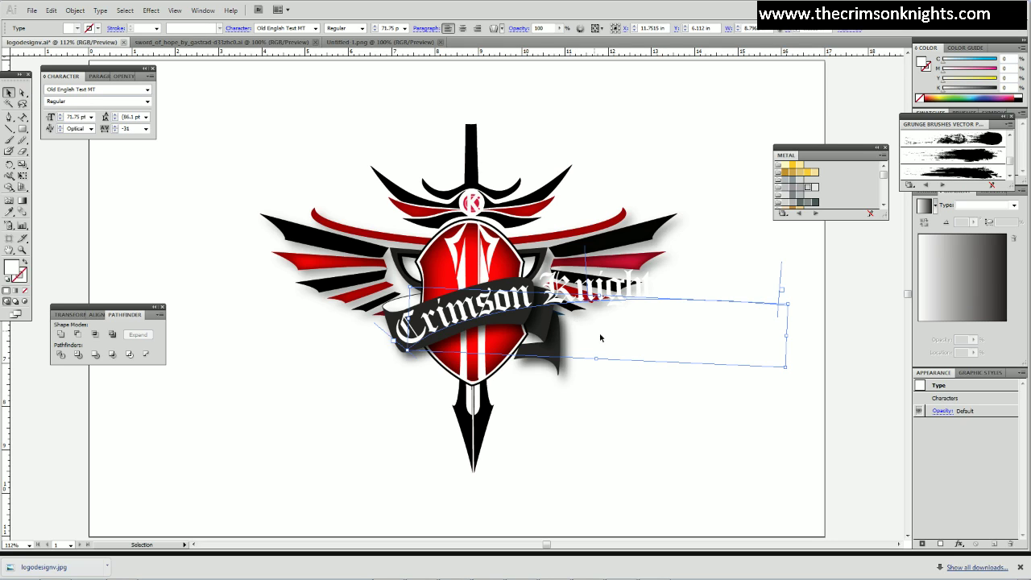
Rotate the "Crimson Knights" text slightly clockwise and adjust its position on the banner.
{"action": "left_click_drag", "start_coordinate": [788, 369], "coordinate": [789, 372]}
{"action": "mouse_move", "coordinate": [520, 296]}
{"action": "left_mouse_down"}
{"action": "mouse_move", "coordinate": [529, 306]}
{"action": "mouse_move", "coordinate": [519, 297]}
{"action": "left_mouse_up"}
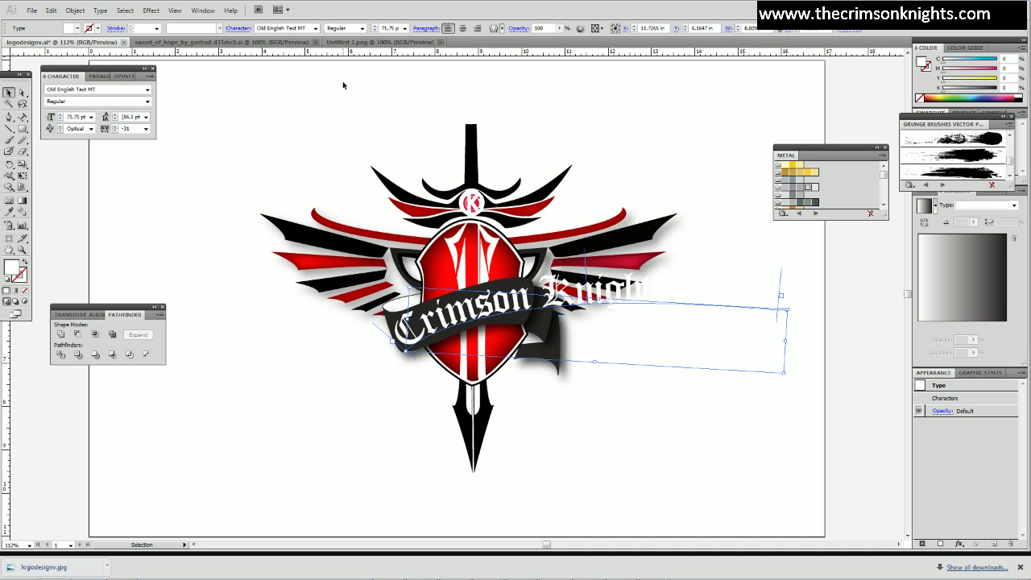
Apply a Multiply drop shadow to the "Crimson Knights" text with 38% opacity, 0.13 in X and Y offsets and 0.1 in blur.
{"action": "left_click", "coordinate": [175, 11]}
{"action": "mouse_move", "coordinate": [150, 10]}
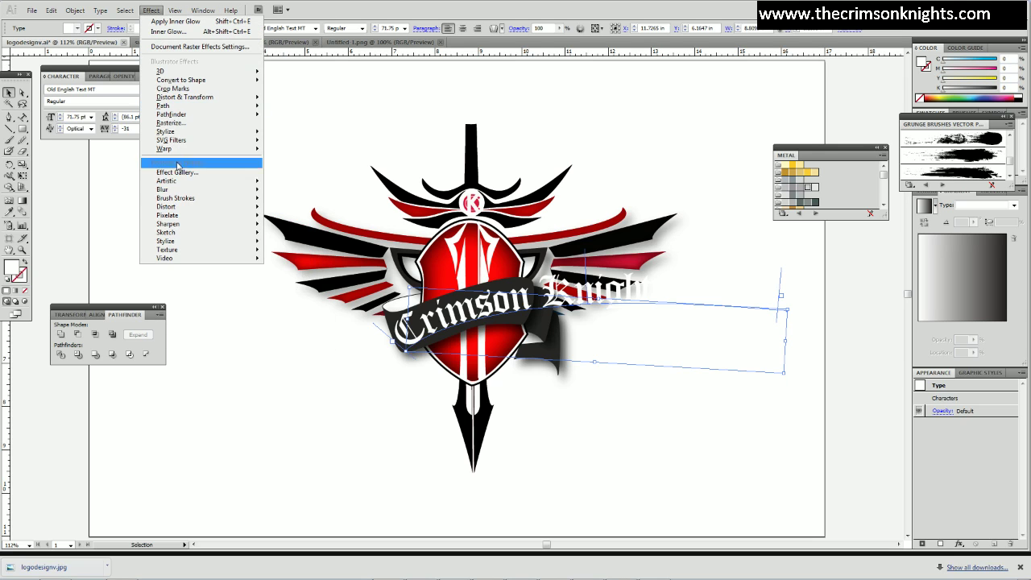
{"action": "mouse_move", "coordinate": [160, 132]}
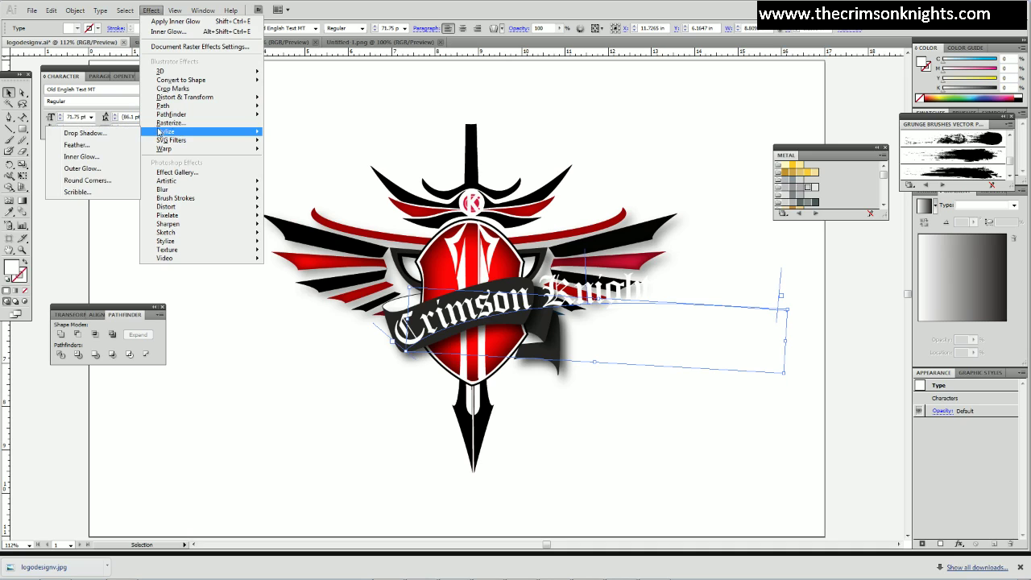
{"action": "left_click", "coordinate": [106, 132]}
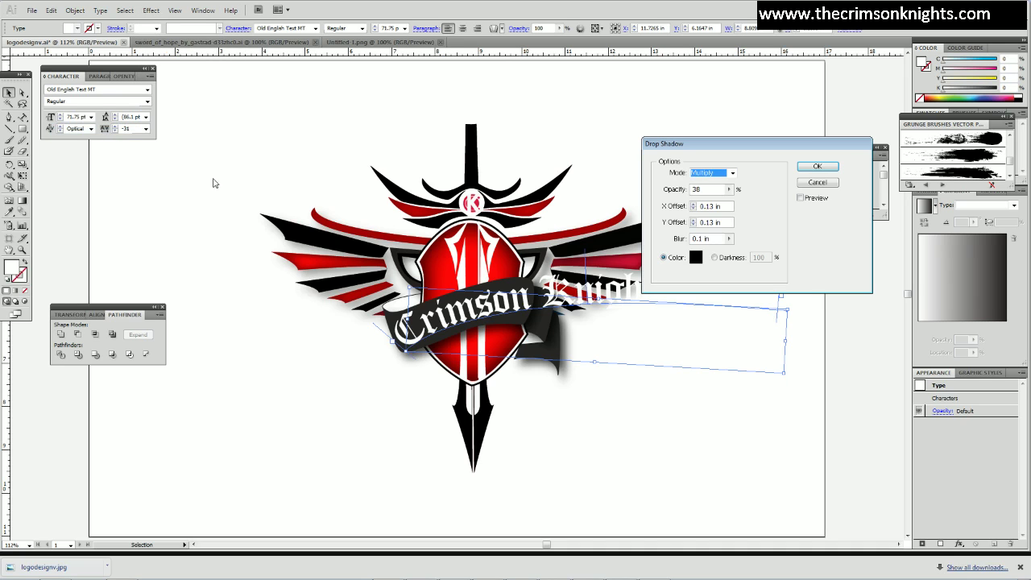
{"action": "left_click", "coordinate": [802, 198]}
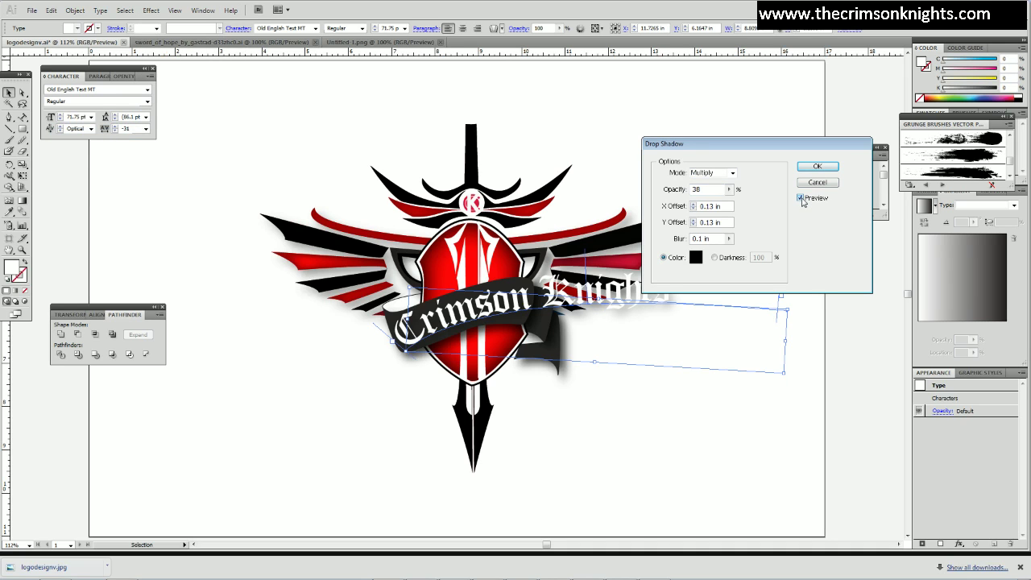
{"action": "left_click", "coordinate": [816, 166]}
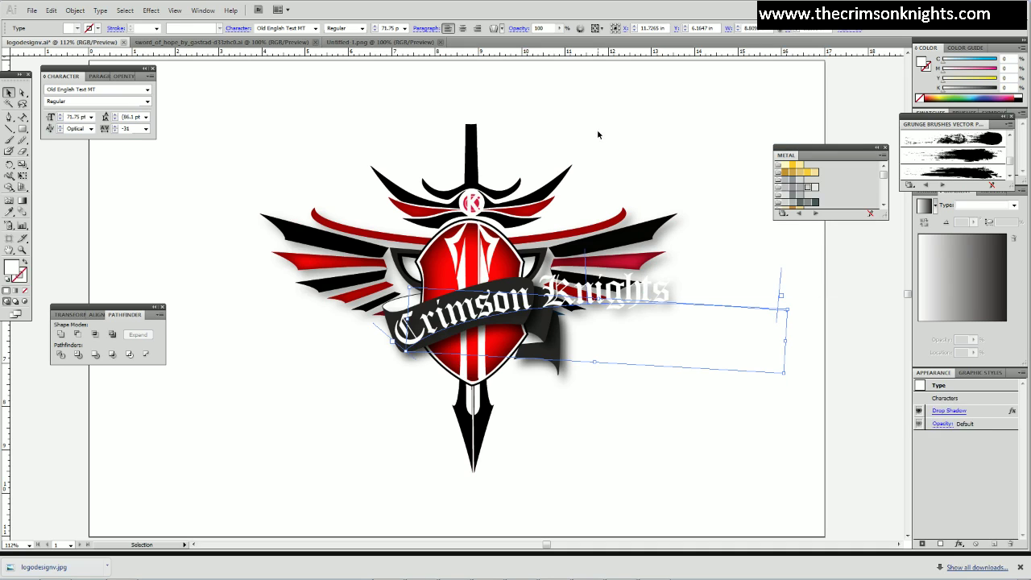
{"action": "left_click", "coordinate": [597, 135]}
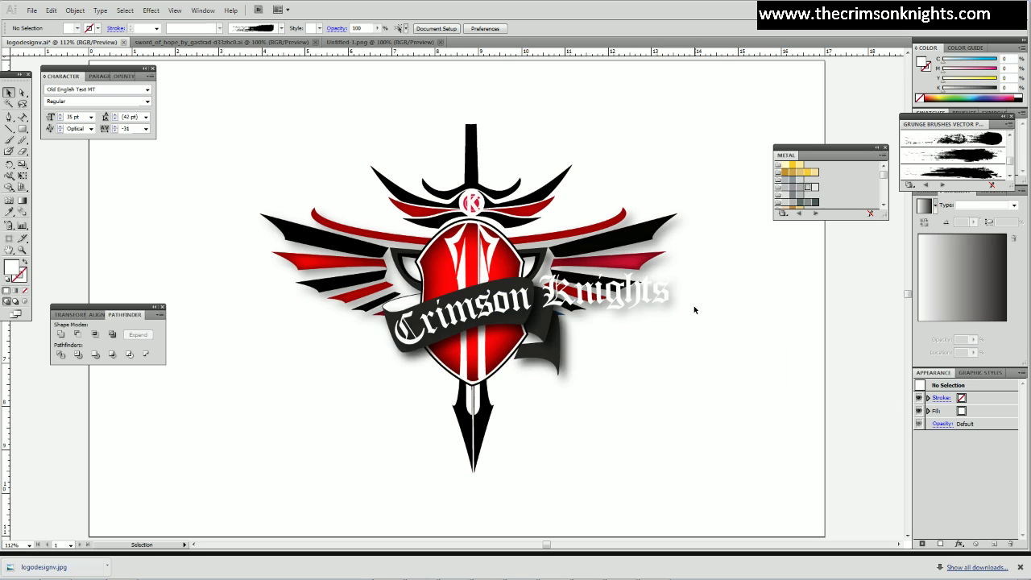
Pull the lower outer corner point of the ribbon's right tail slightly inward.
{"action": "left_click", "coordinate": [535, 327]}
{"action": "left_click", "coordinate": [21, 93]}
{"action": "left_click", "coordinate": [555, 367]}
{"action": "left_click_drag", "start_coordinate": [560, 372], "coordinate": [553, 369]}
{"action": "left_click", "coordinate": [606, 394]}
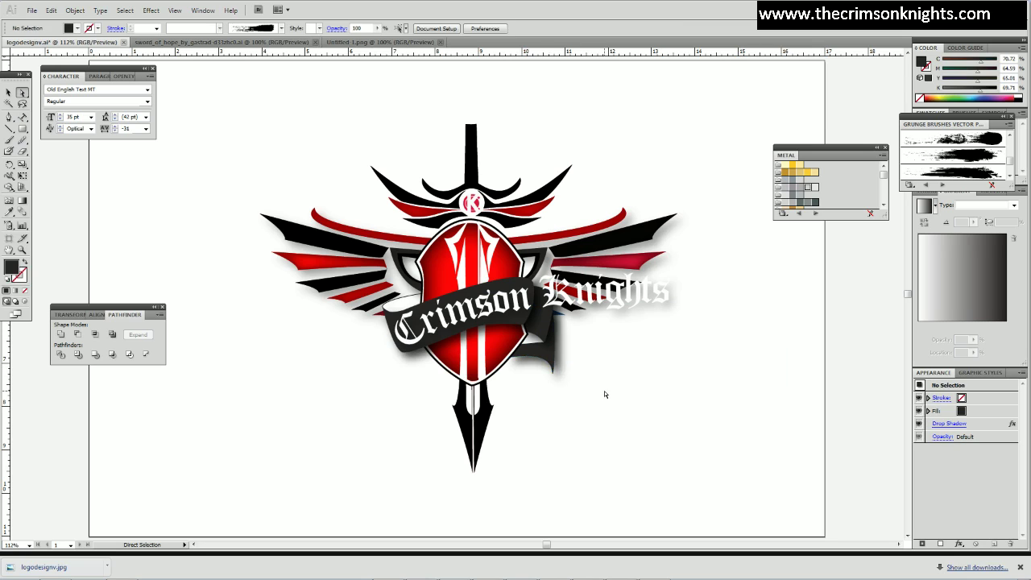
Enlarge the ribbon's right tail slightly outward from its lower outer corner, and select the adjoining fold group.
{"action": "left_click", "coordinate": [554, 367]}
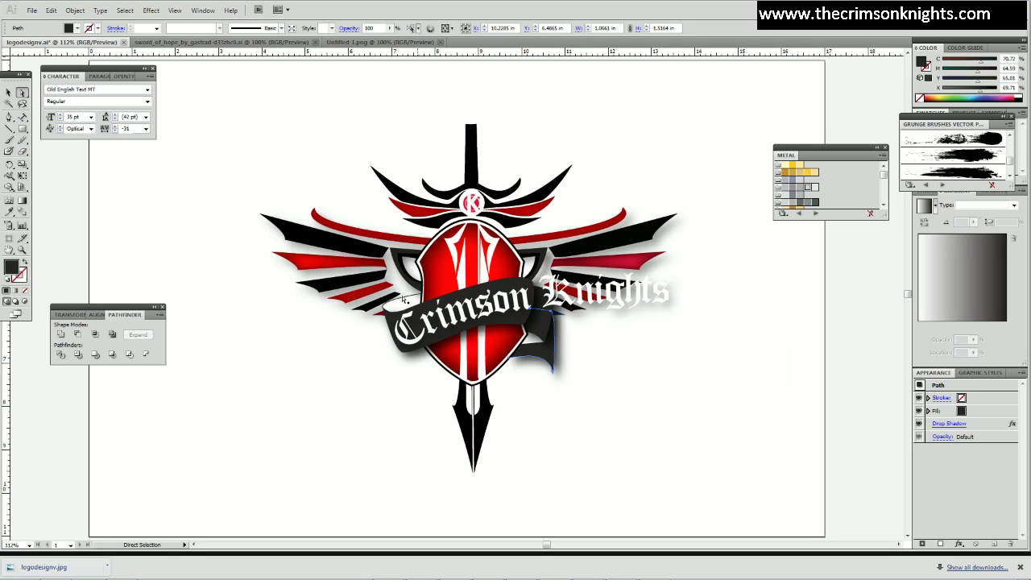
{"action": "left_click", "coordinate": [8, 93]}
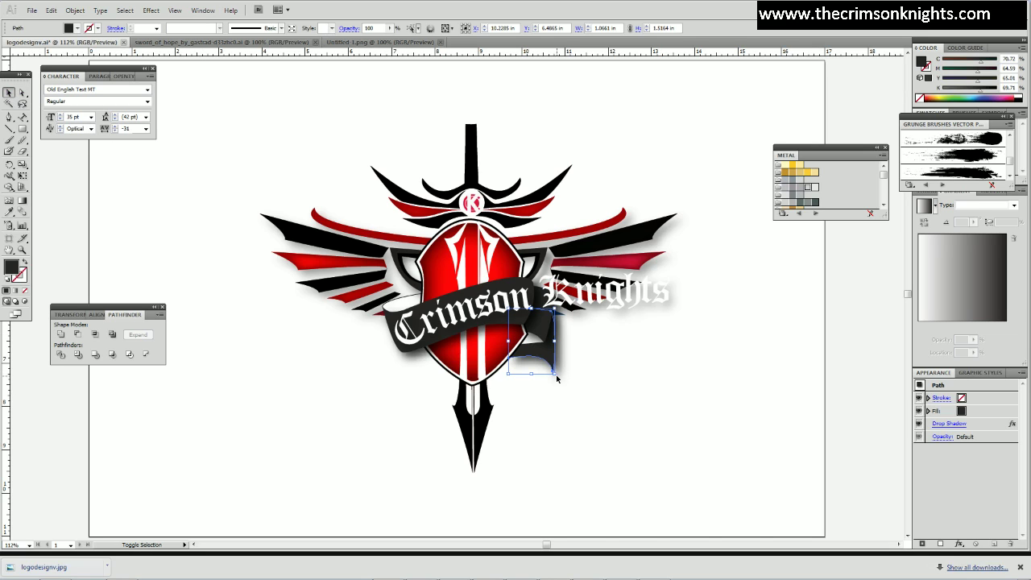
{"action": "mouse_move", "coordinate": [555, 375]}
{"action": "left_mouse_down"}
{"action": "mouse_move", "coordinate": [566, 379]}
{"action": "mouse_move", "coordinate": [561, 359]}
{"action": "left_mouse_up"}
{"action": "left_click", "coordinate": [554, 357]}
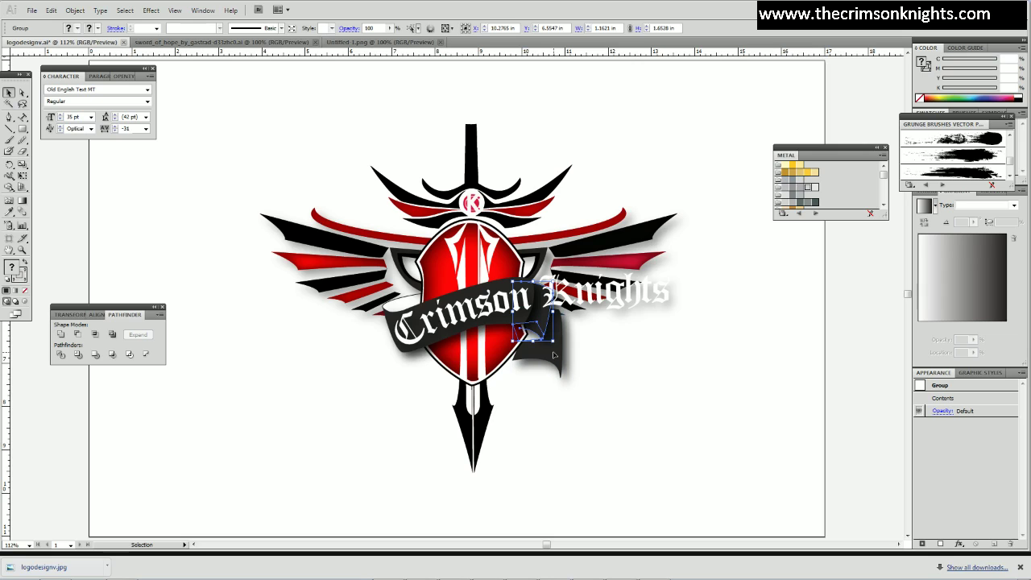